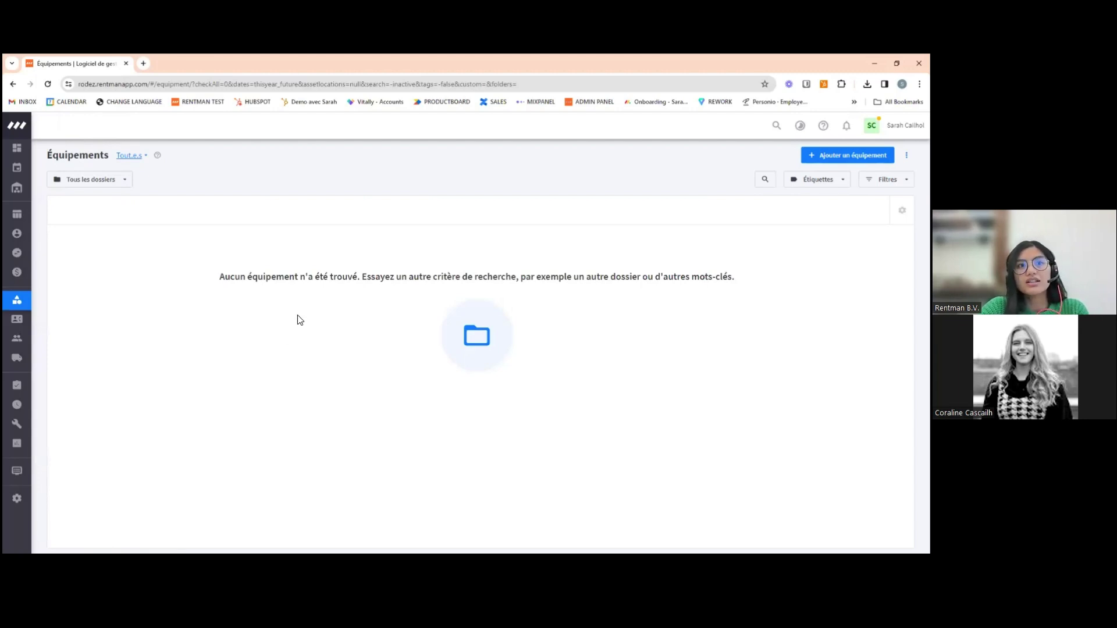
# Start an equipment import that adds all rows as new items without serial numbers, and load the file IMPORT Equipements 1
pyautogui.click(906, 154)
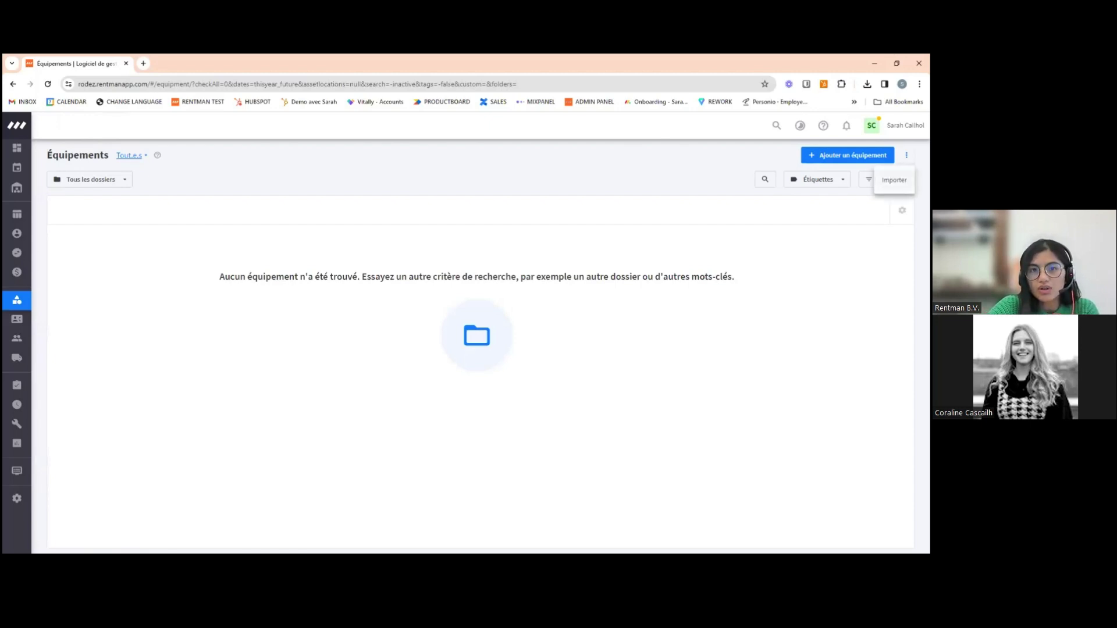
pyautogui.click(894, 179)
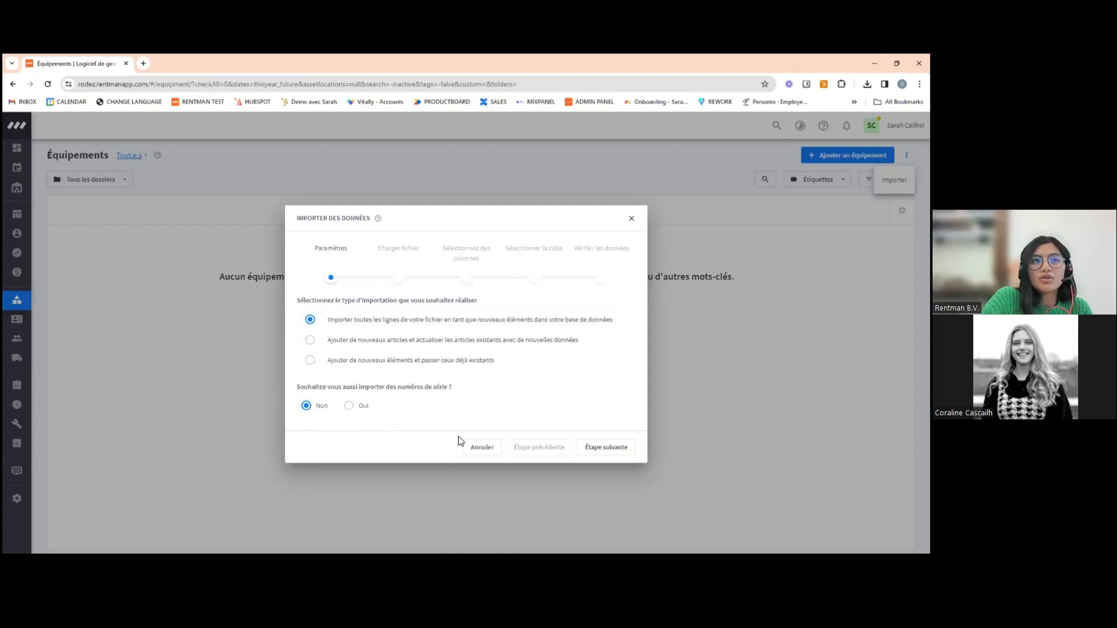
pyautogui.click(594, 448)
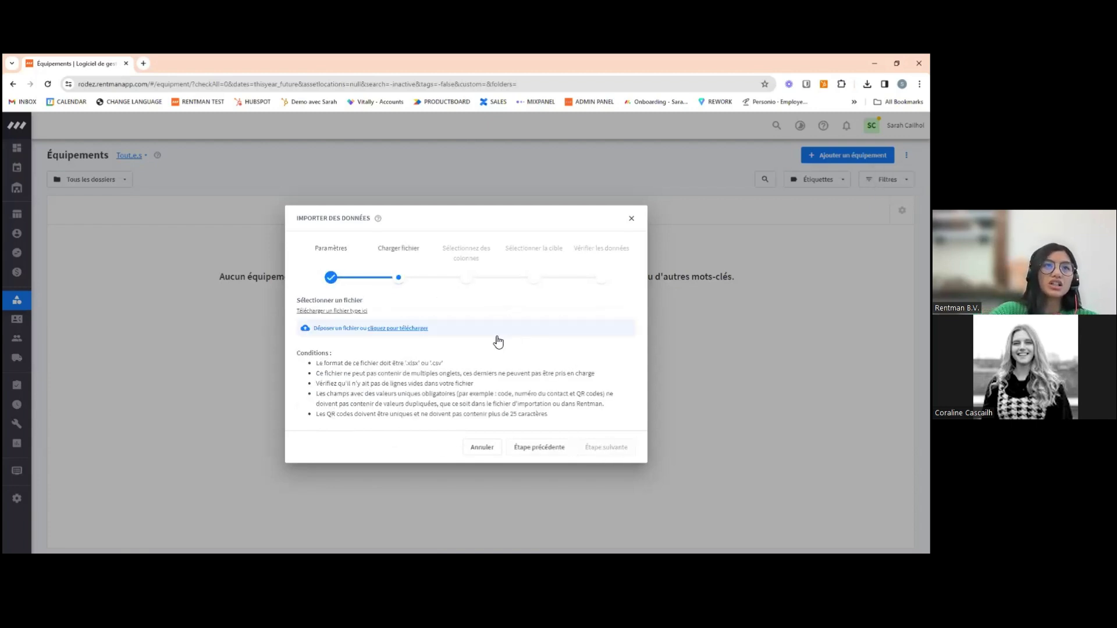
pyautogui.click(427, 328)
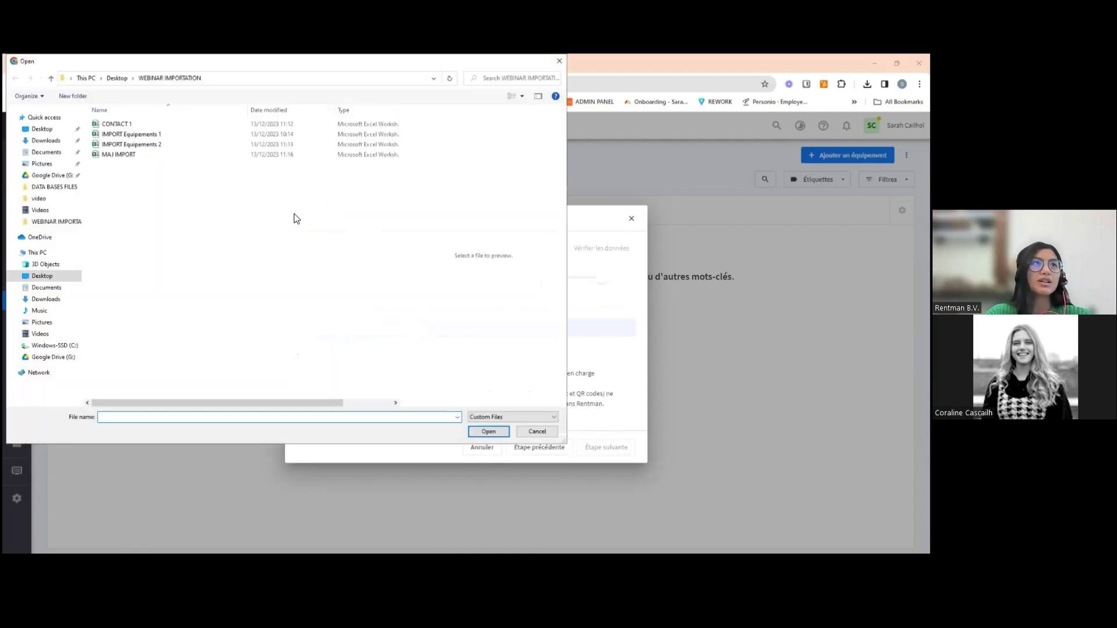
pyautogui.click(156, 135)
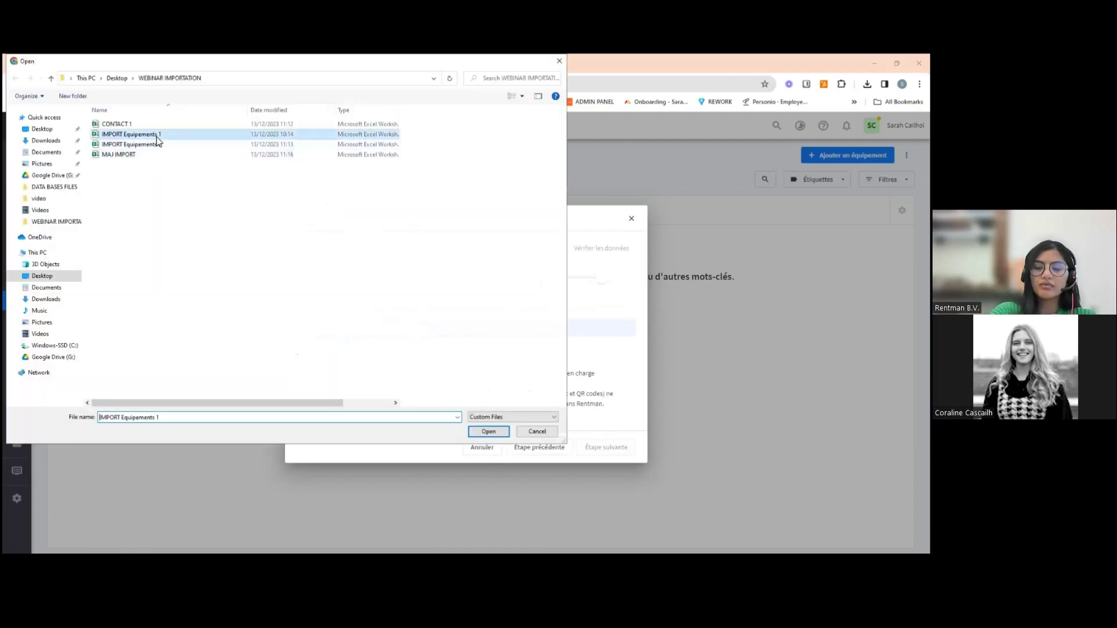
pyautogui.doubleClick(156, 135)
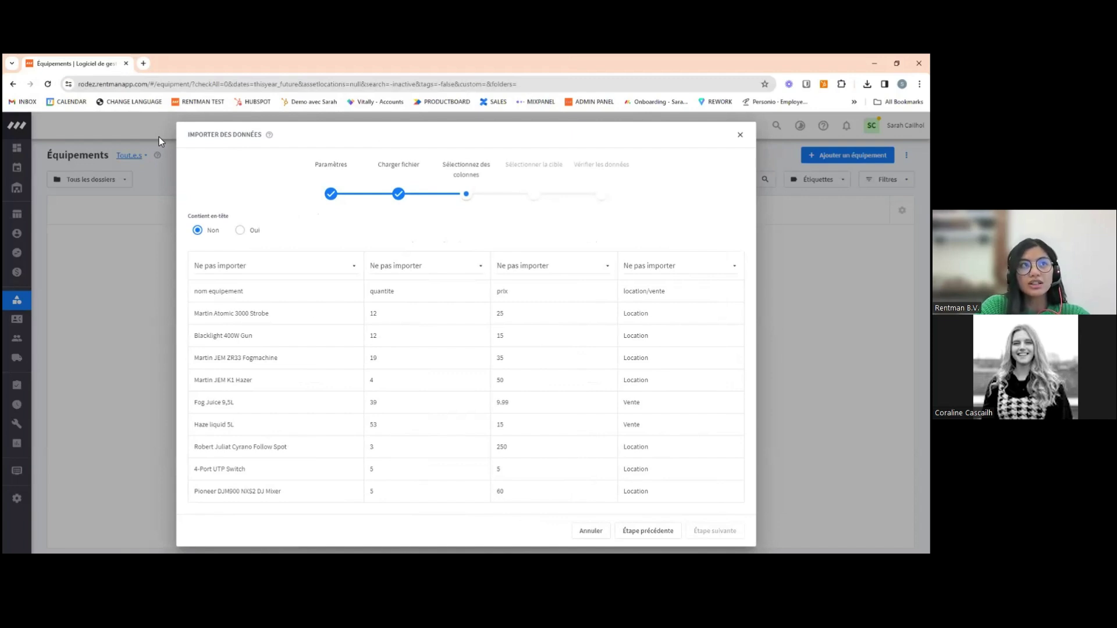
# Declare that the file contains a header row and map the nom equipement column to Nom (dans la base de données)
pyautogui.click(239, 231)
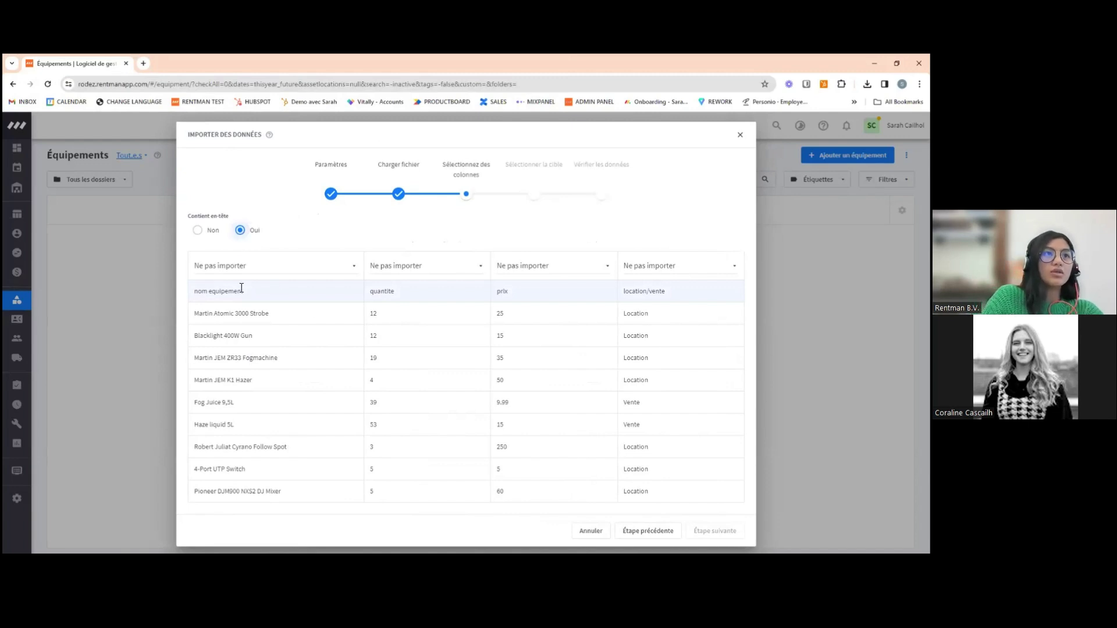
pyautogui.moveTo(199, 291); pyautogui.dragTo(673, 296)
pyautogui.click(677, 297)
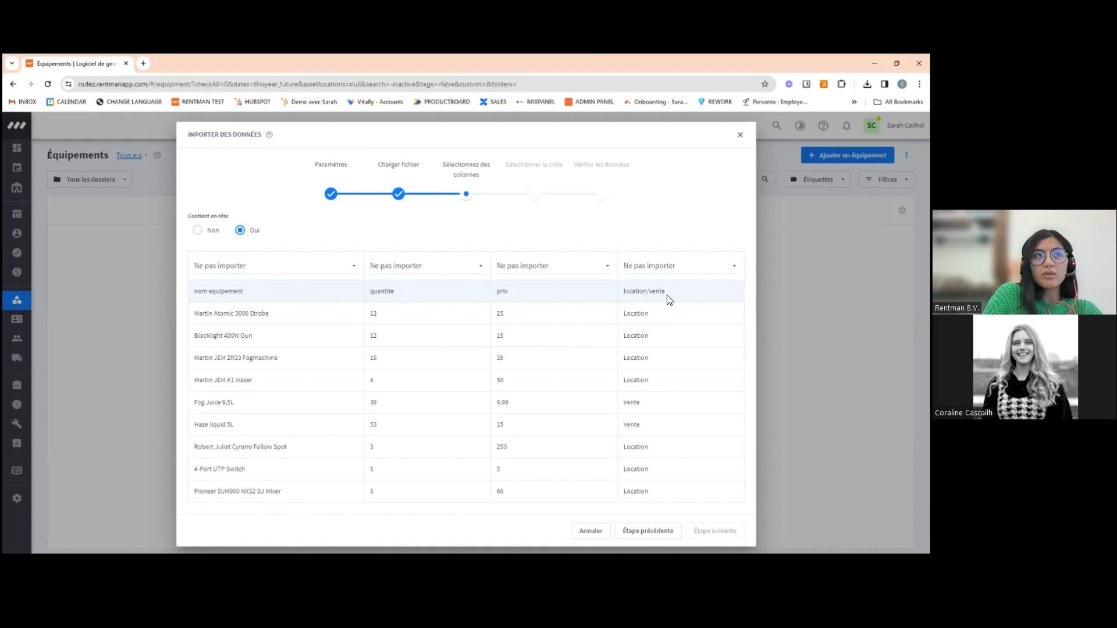
pyautogui.click(257, 271)
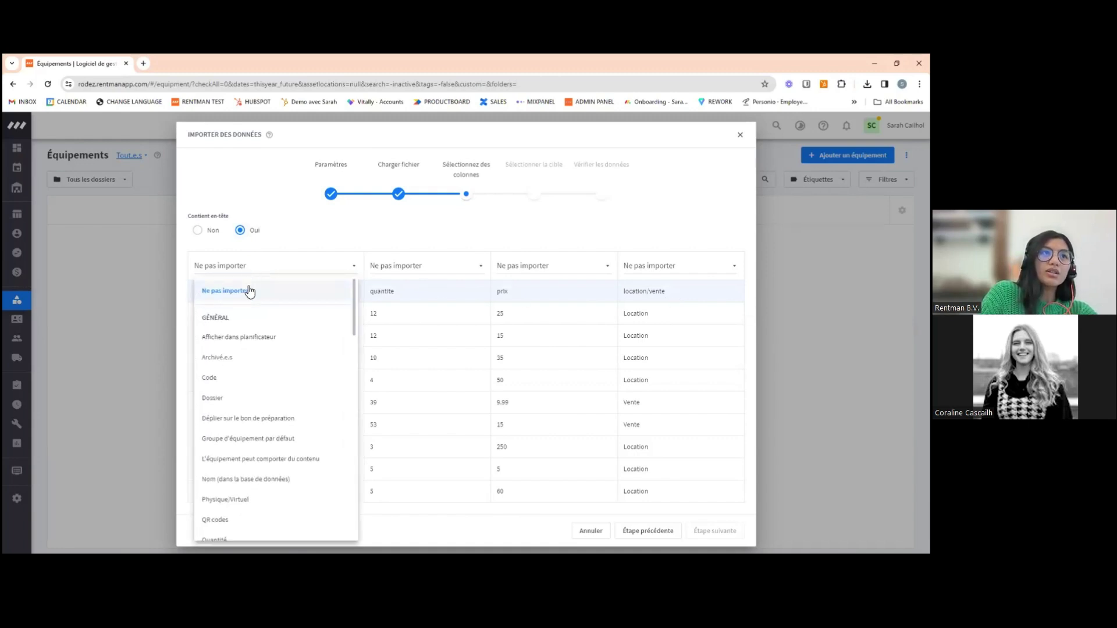
pyautogui.click(266, 481)
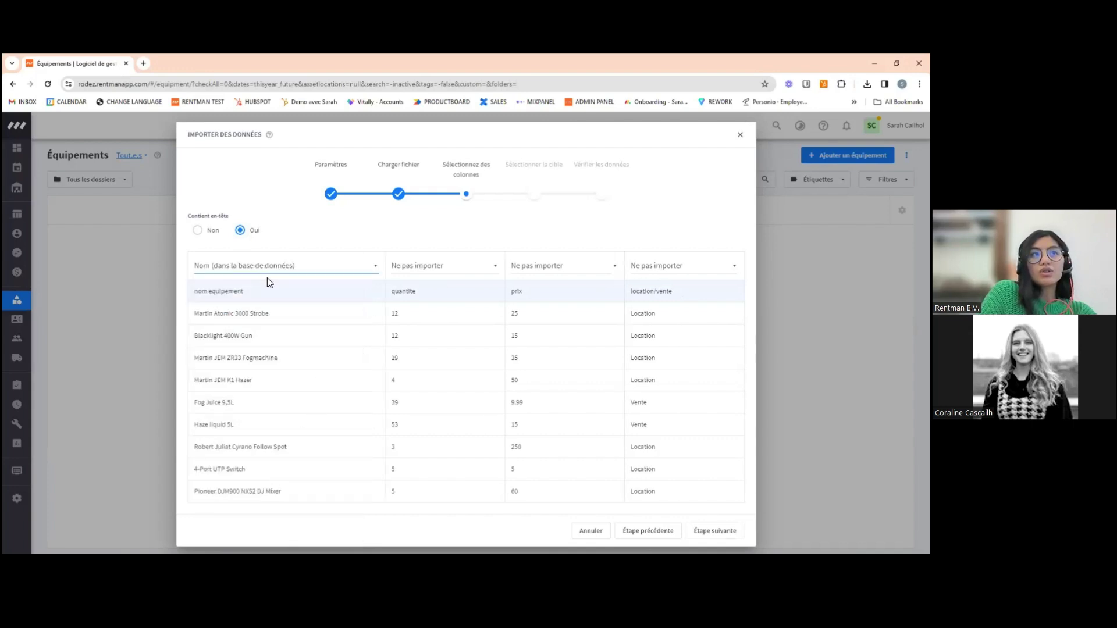
# Map the quantite column to Quantité and the prix column to Prix de location/vente
pyautogui.click(425, 266)
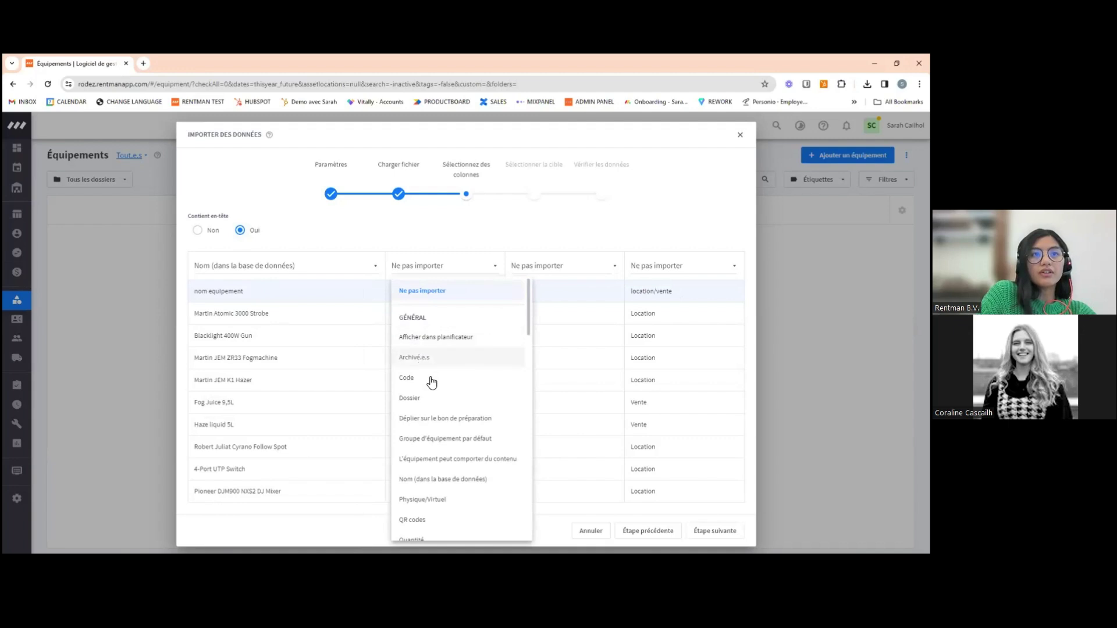
pyautogui.scroll(-2, 442, 429)
pyautogui.click(442, 445)
pyautogui.click(524, 266)
pyautogui.scroll(-2, 580, 366)
pyautogui.scroll(-3, 567, 361)
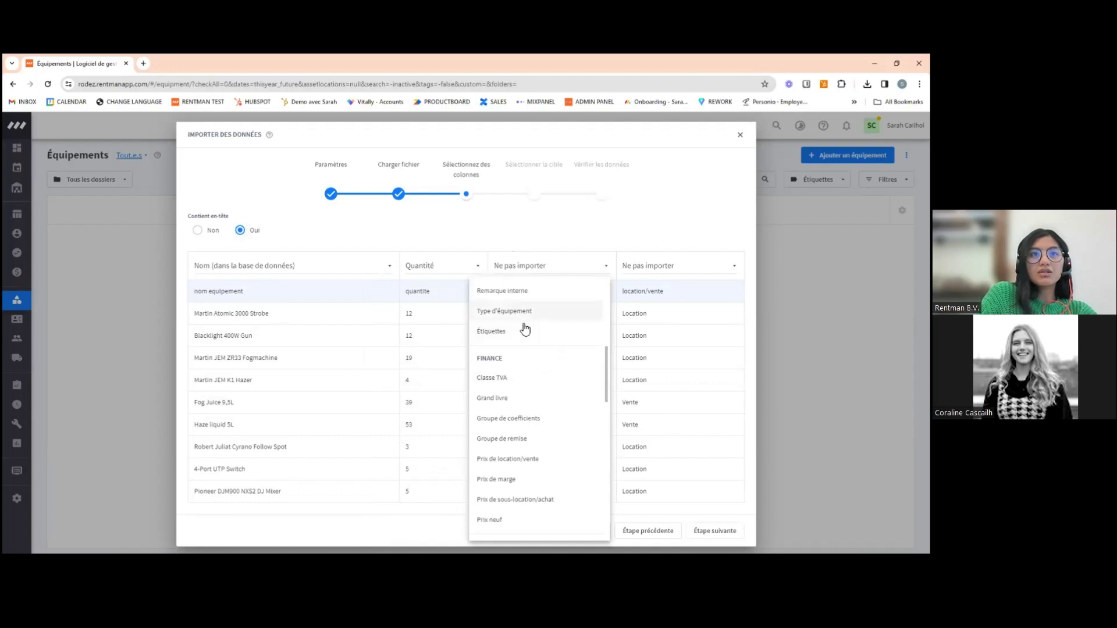
pyautogui.click(532, 460)
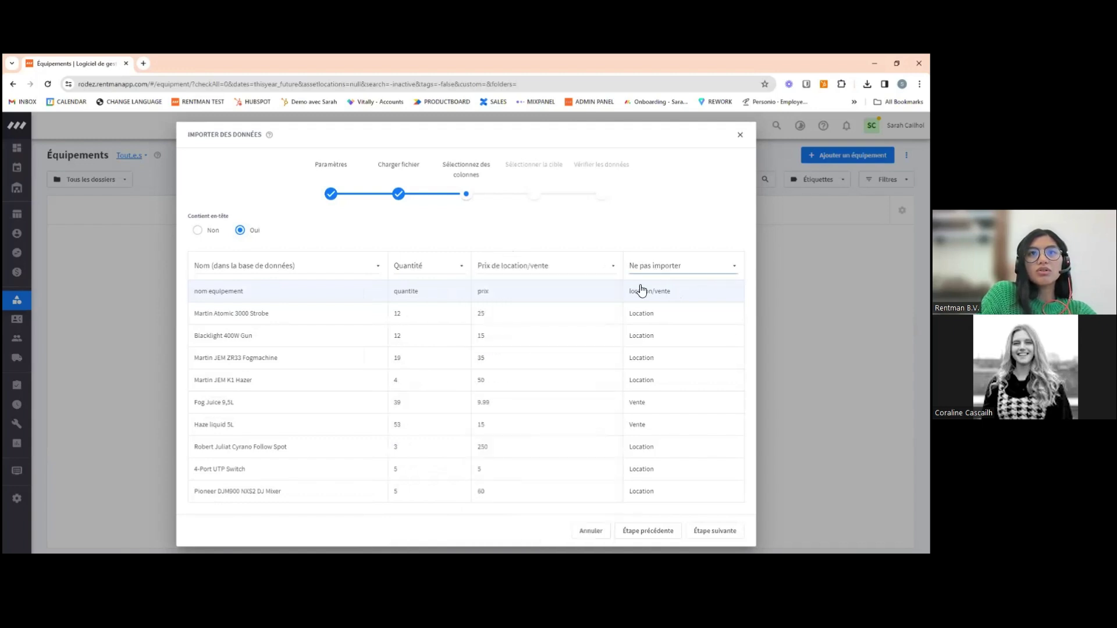
# Map the location/vente column of the import file to the Location / Vente field
pyautogui.click(676, 271)
pyautogui.scroll(-2, 676, 396)
pyautogui.scroll(-5, 669, 437)
pyautogui.scroll(-4, 675, 483)
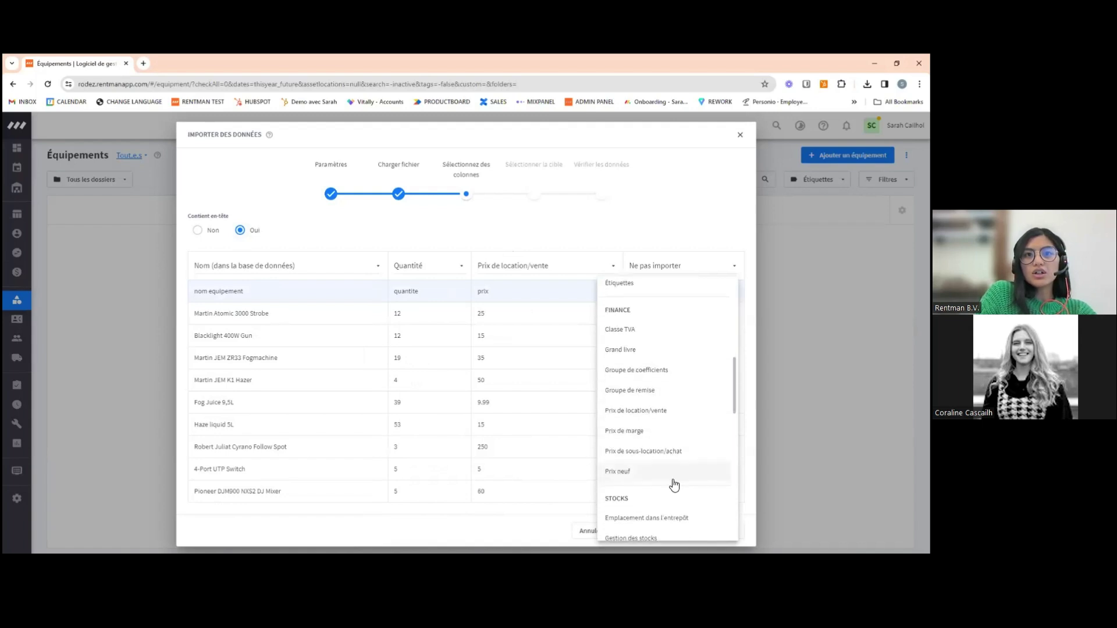
pyautogui.click(622, 462)
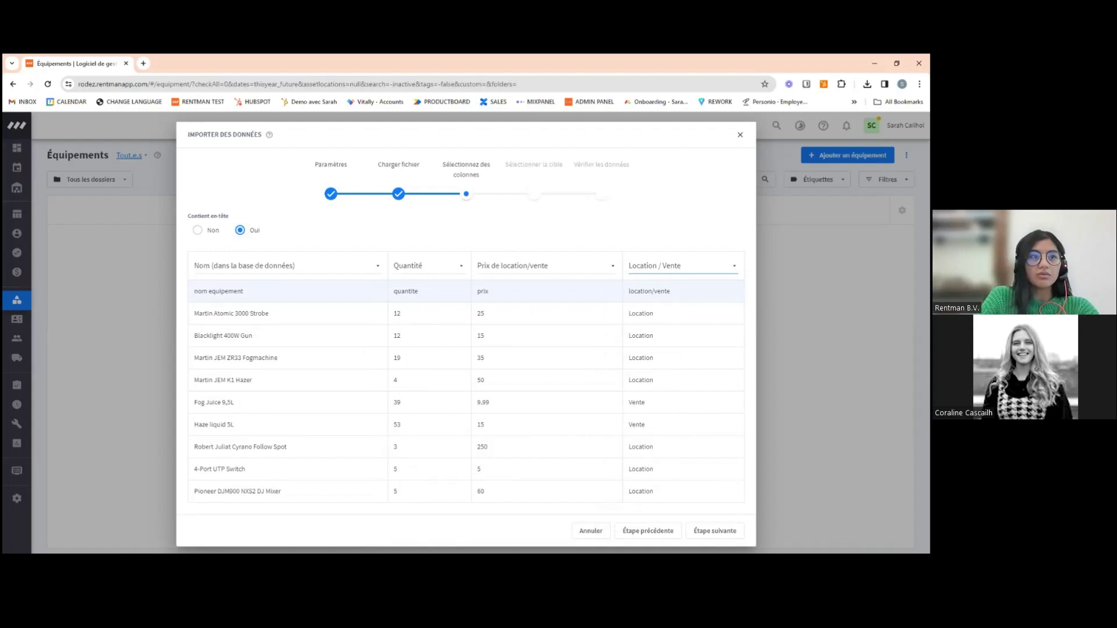
# Keep Dossier principal and ENTREPOT PRINCIPAL as the import targets, and import the verified equipment data
pyautogui.click(723, 533)
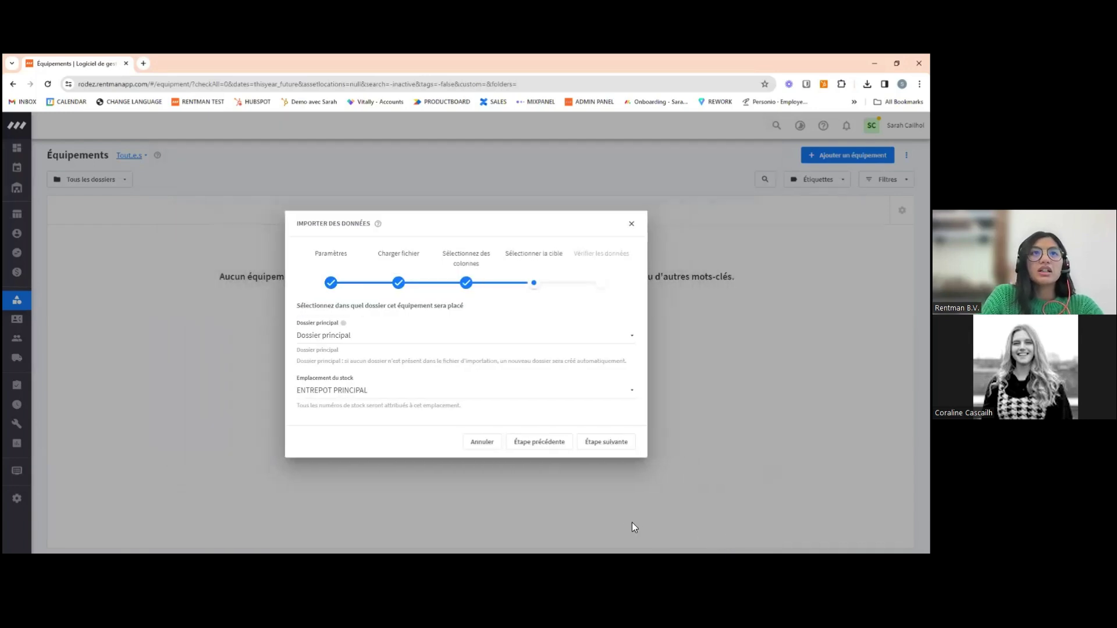
pyautogui.click(620, 443)
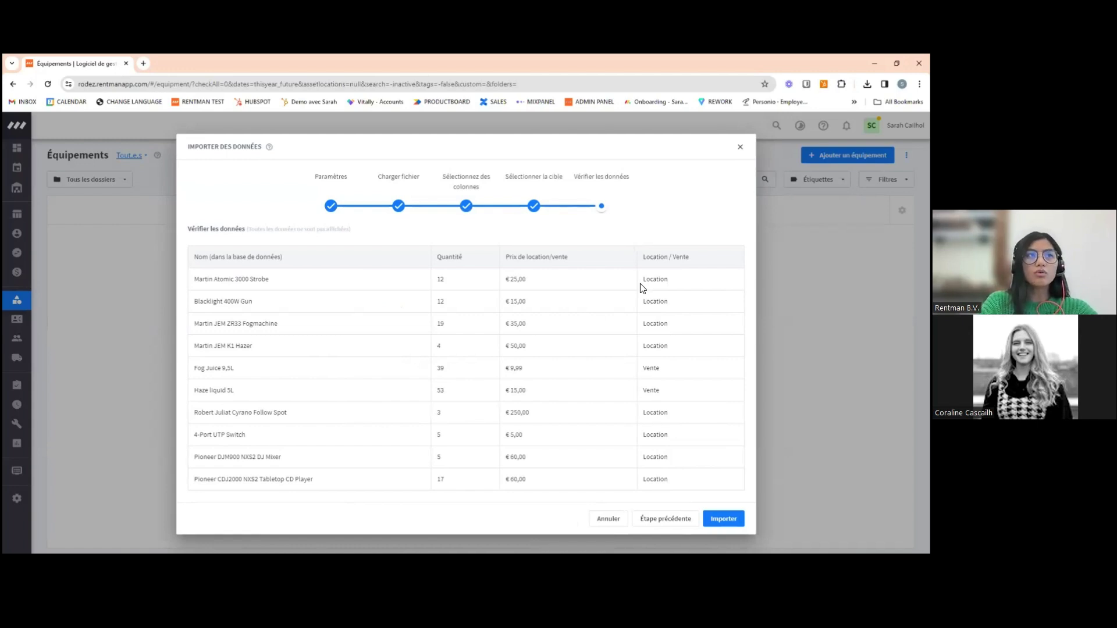
pyautogui.click(725, 518)
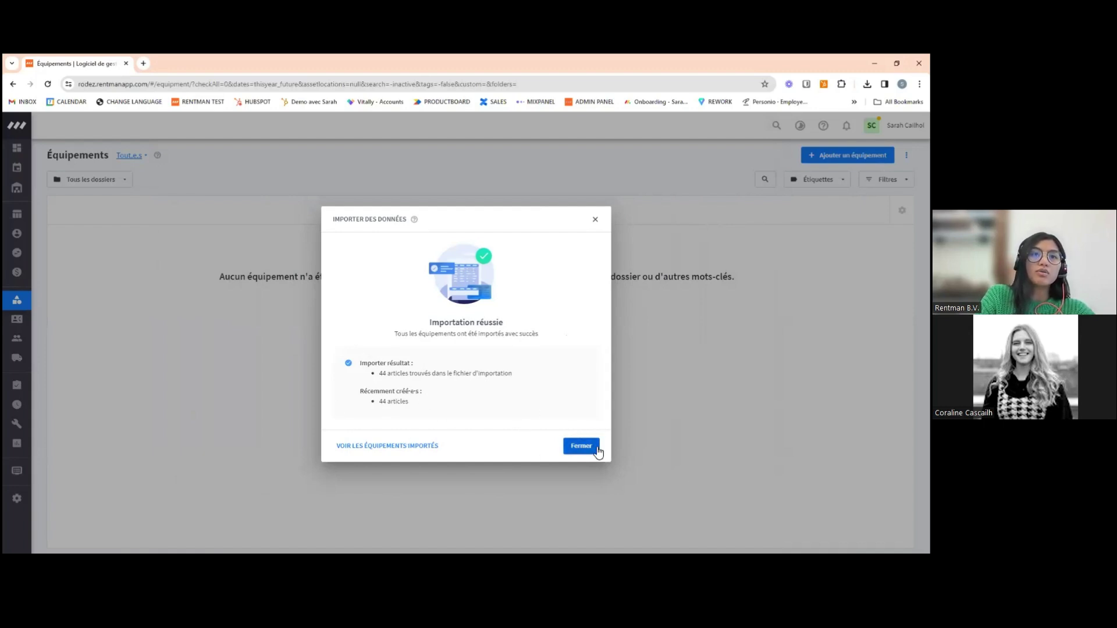
# View the imported equipment and examine the Martin JEM K1 Hazer record's data, then close it
pyautogui.click(388, 448)
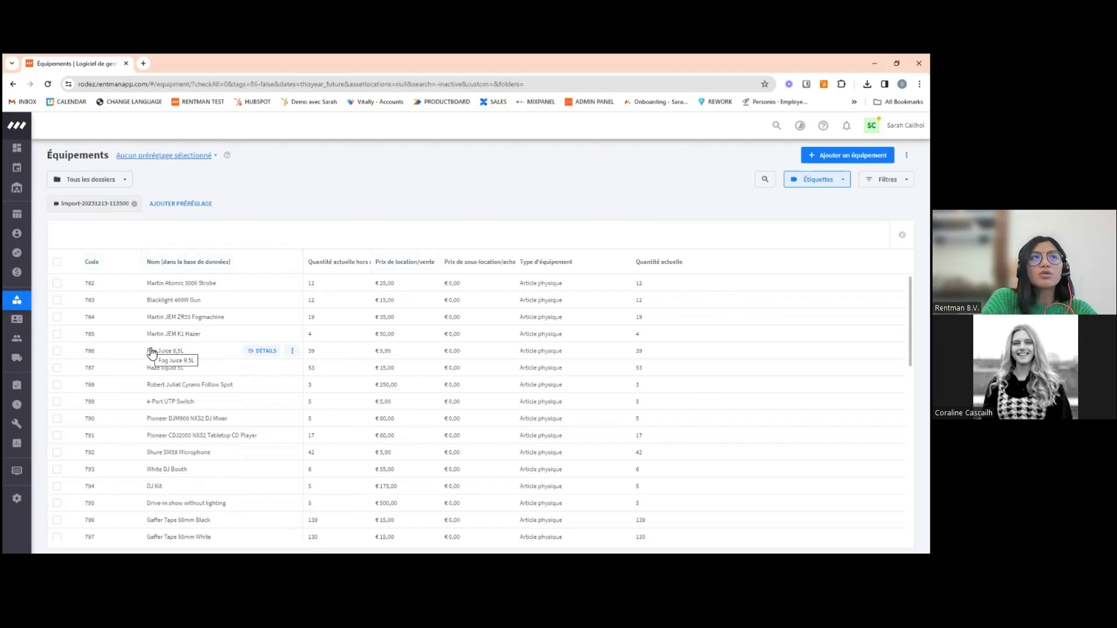
pyautogui.doubleClick(186, 335)
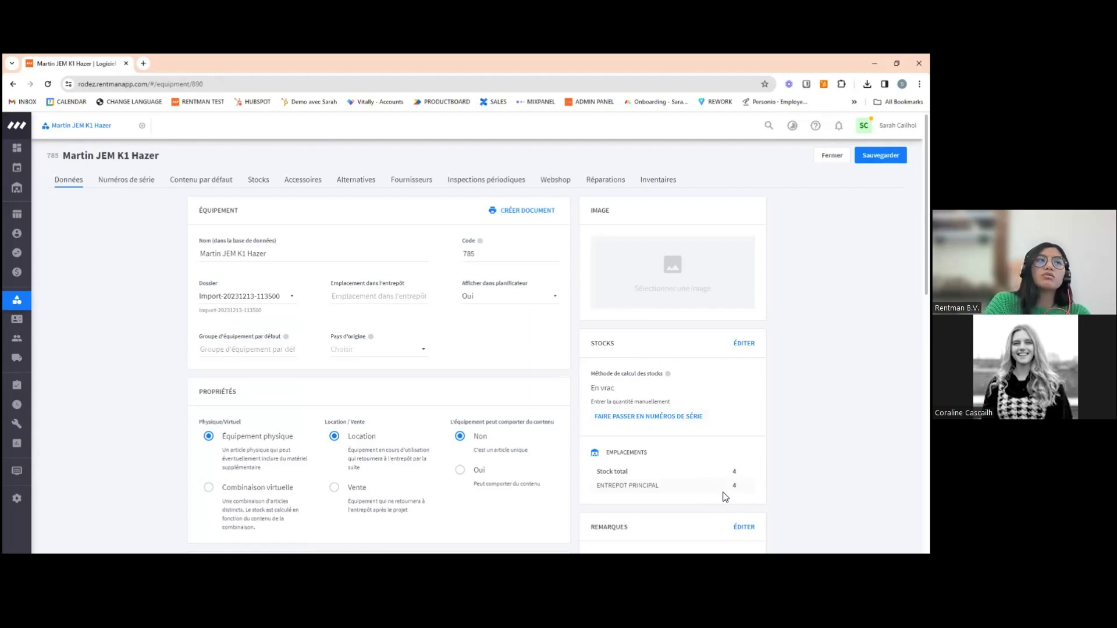
pyautogui.moveTo(179, 552)
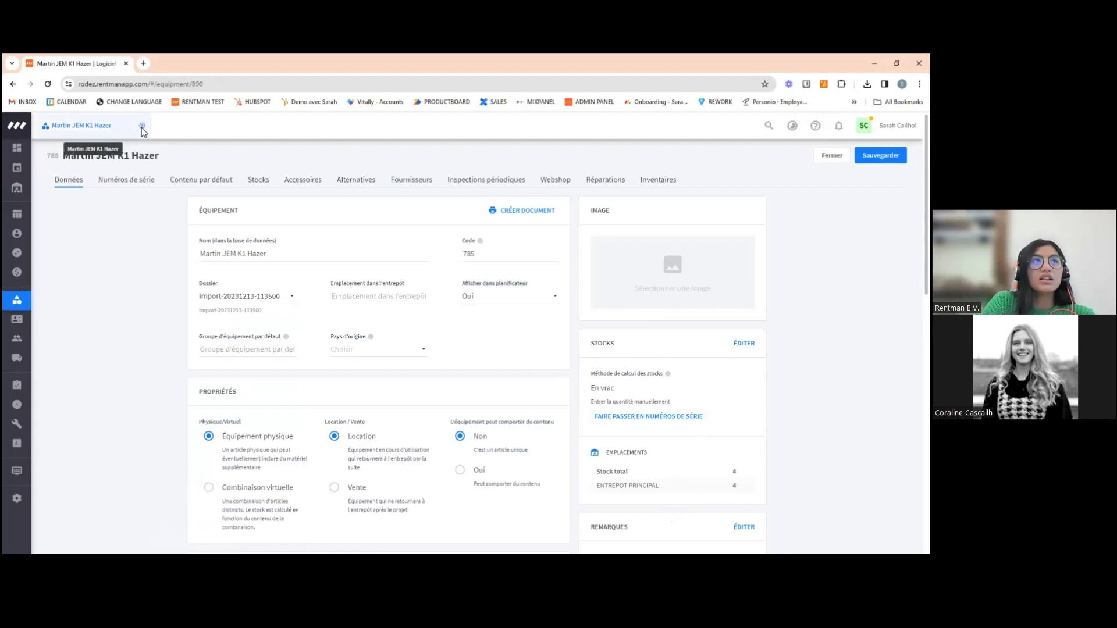
pyautogui.click(142, 125)
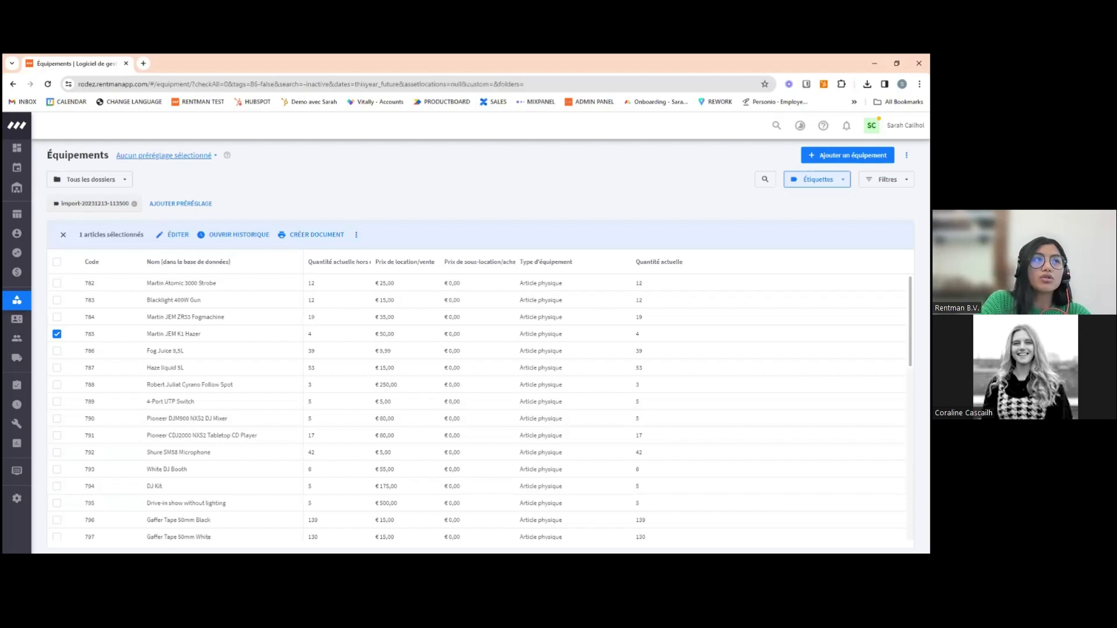
# Archive all the equipment items carrying the import tag
pyautogui.click(57, 262)
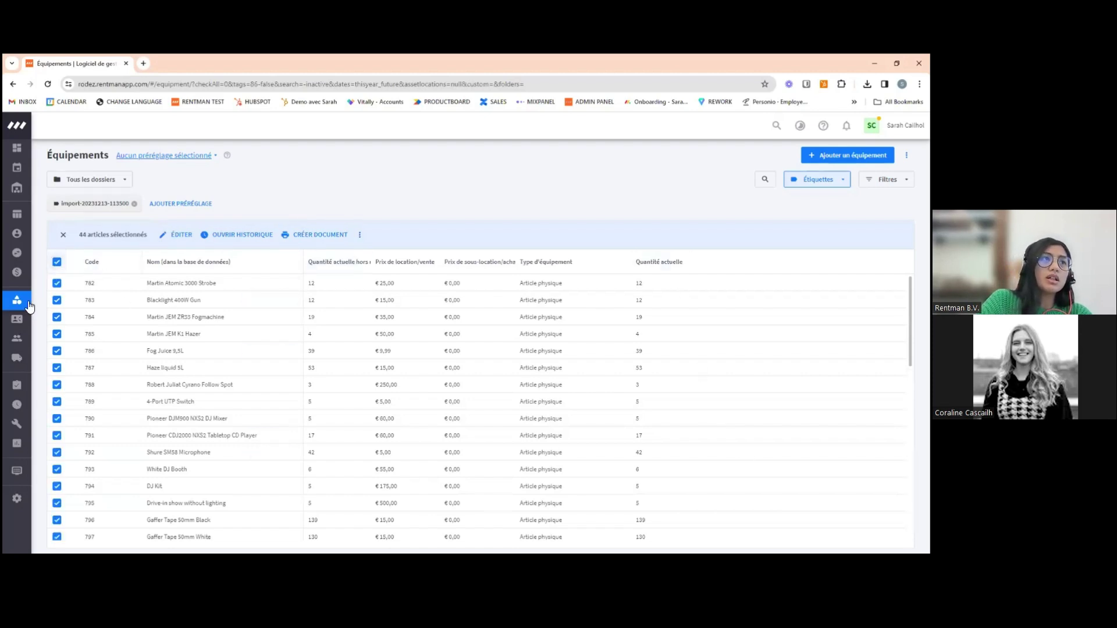
pyautogui.click(359, 235)
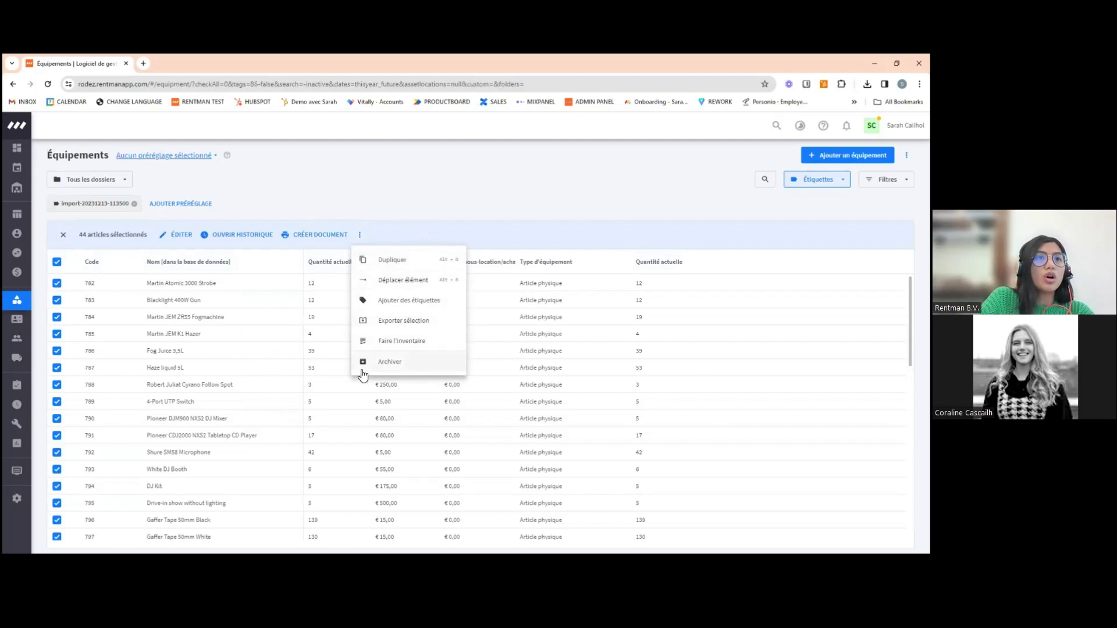
pyautogui.click(392, 363)
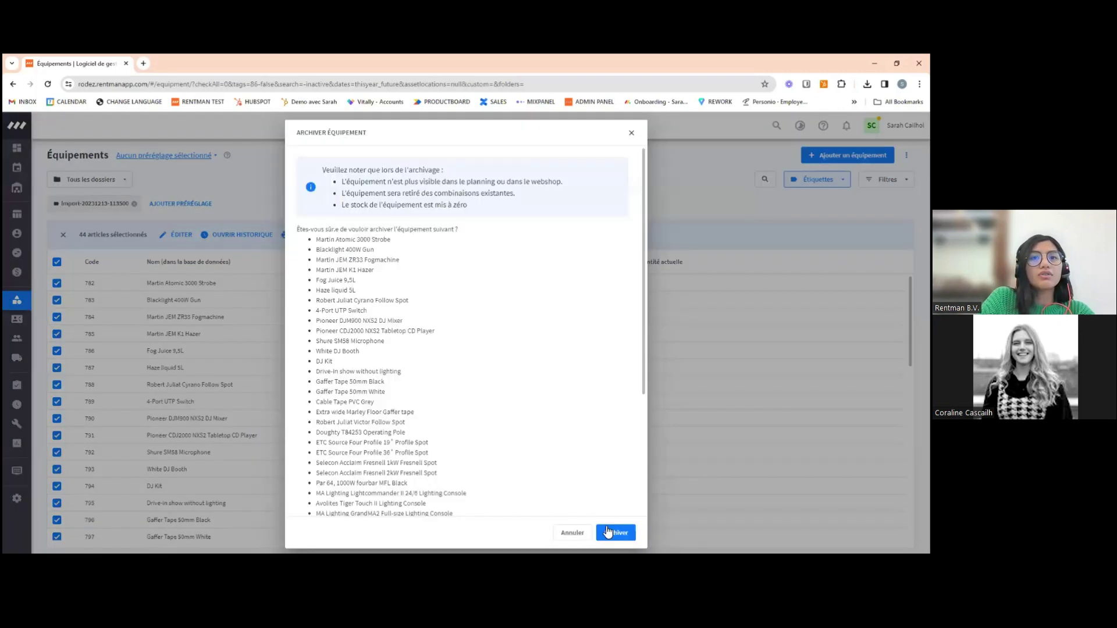
pyautogui.click(608, 532)
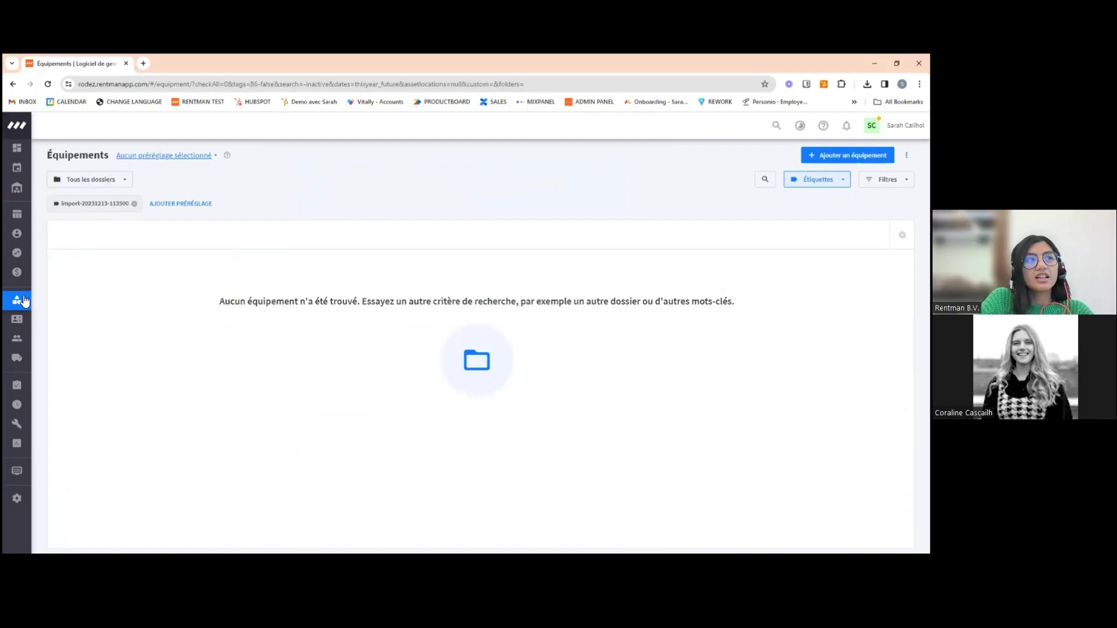
# Permanently delete every item in the archived equipment list
pyautogui.moveTo(24, 300)
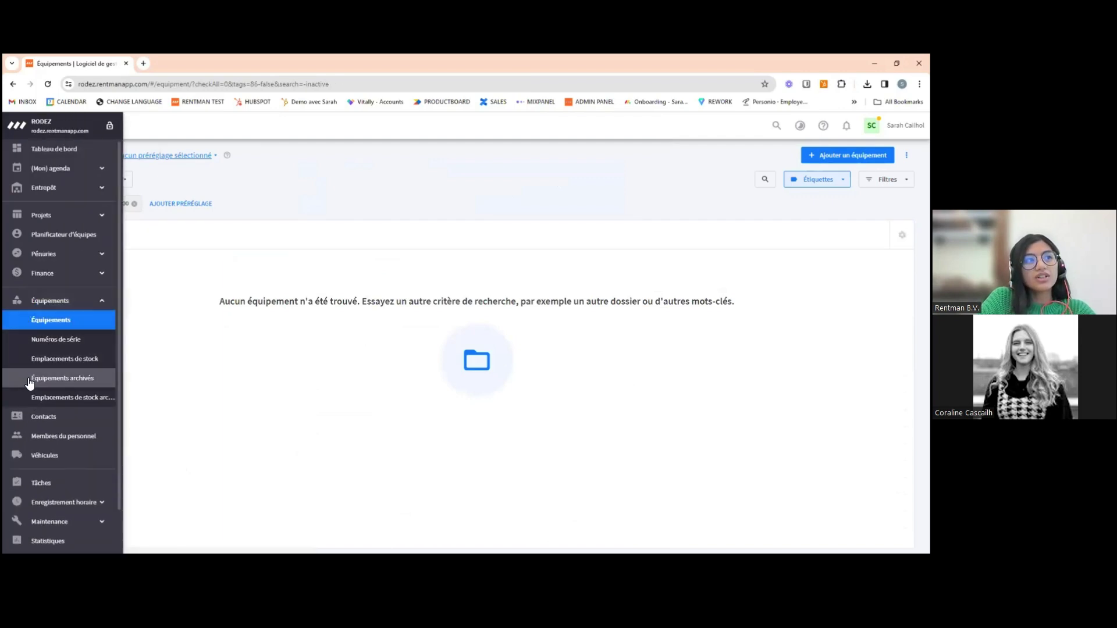
pyautogui.click(29, 383)
pyautogui.click(57, 237)
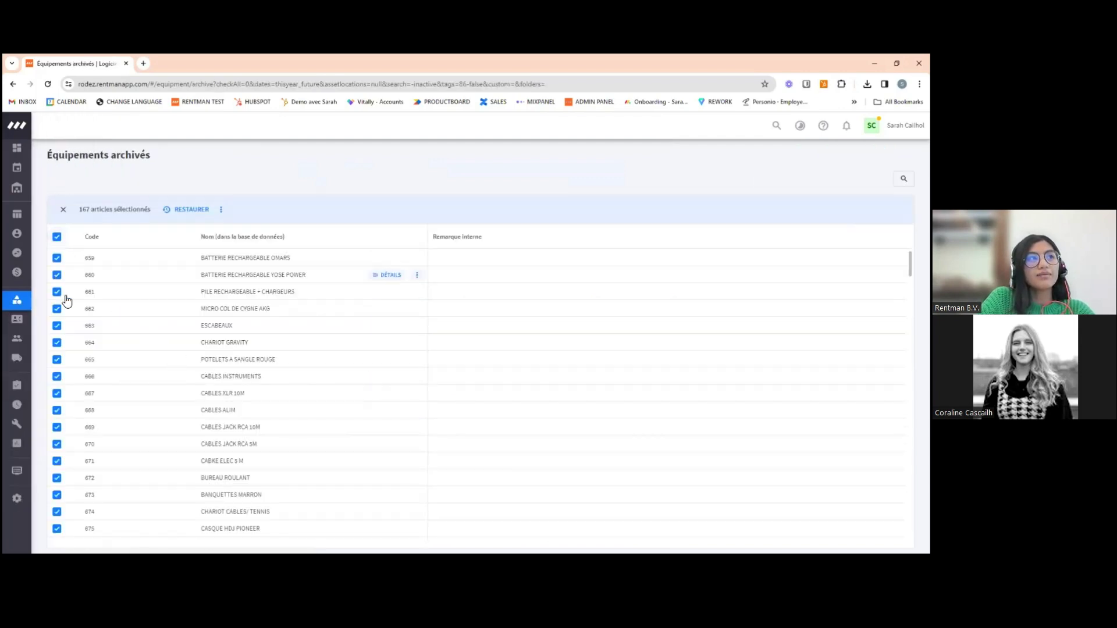
pyautogui.click(221, 210)
pyautogui.click(249, 256)
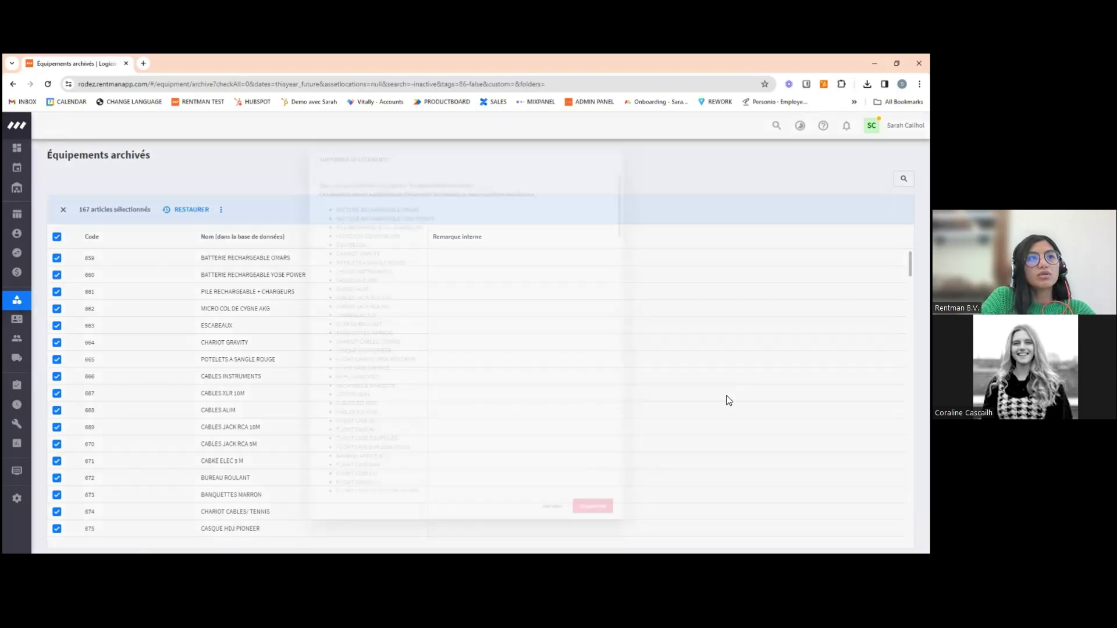
pyautogui.click(610, 531)
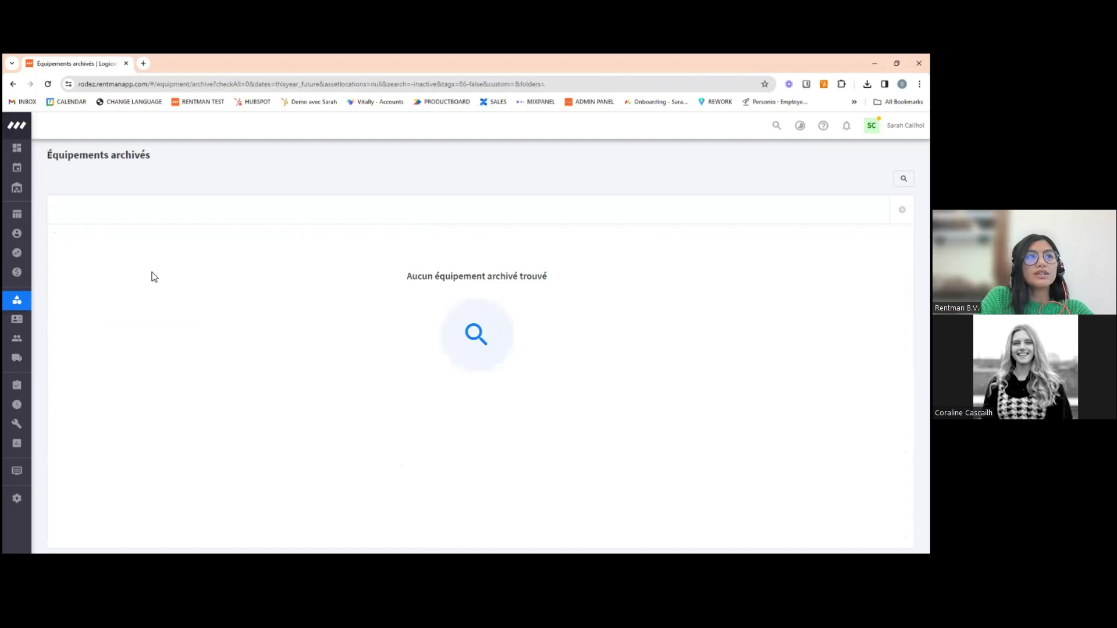
# Return to the main equipment list and remove the import tag filter
pyautogui.click(18, 300)
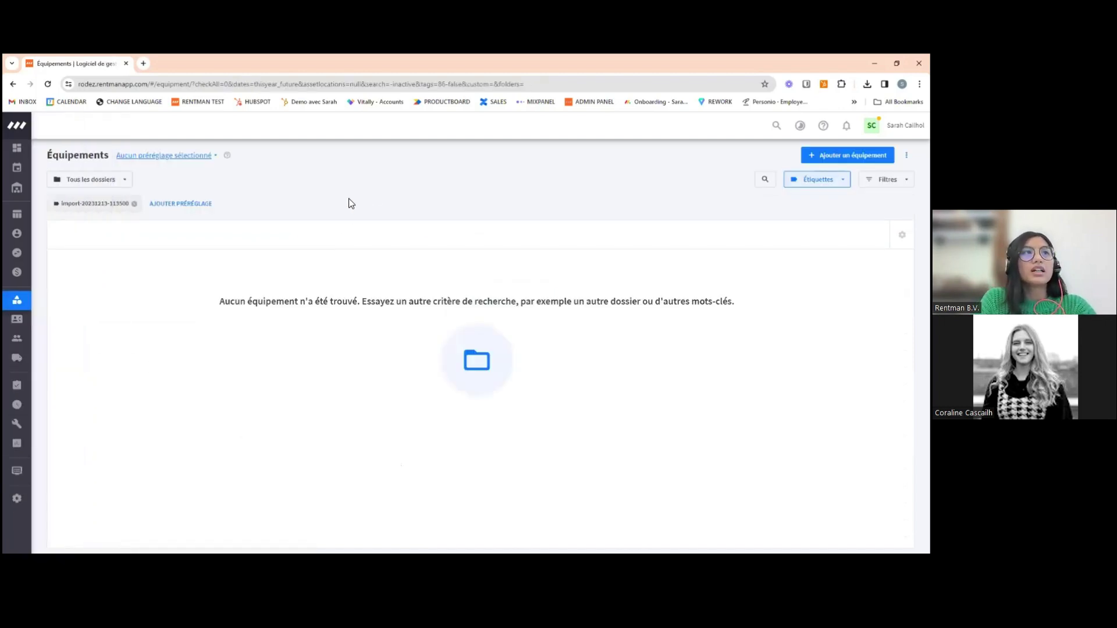
pyautogui.click(133, 204)
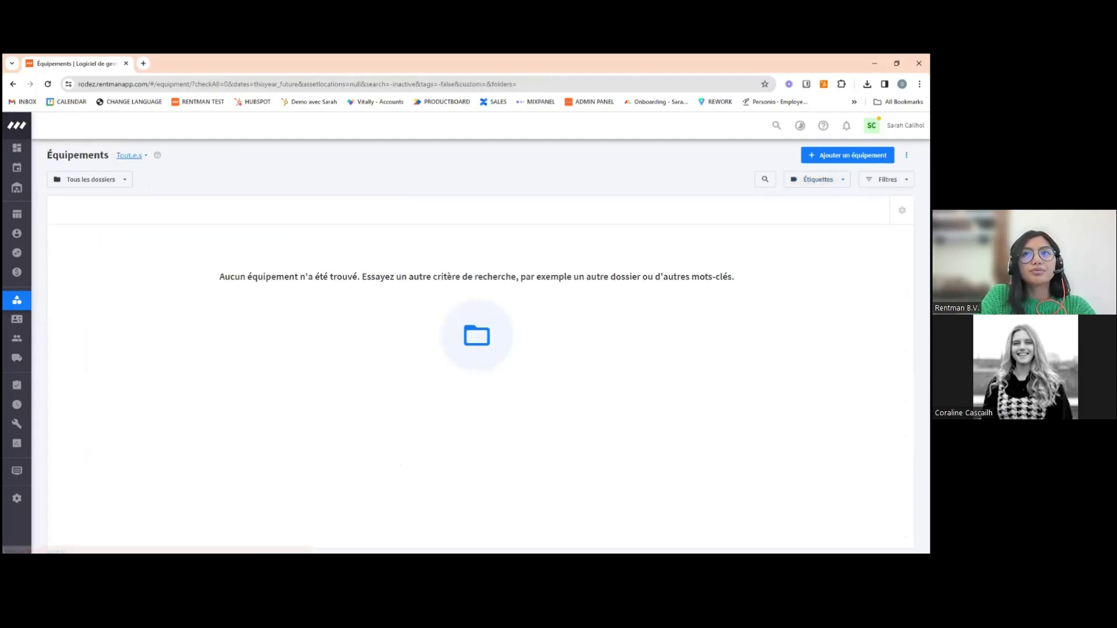
# Start an equipment import that adds all file rows as new items and includes serial numbers
pyautogui.click(906, 155)
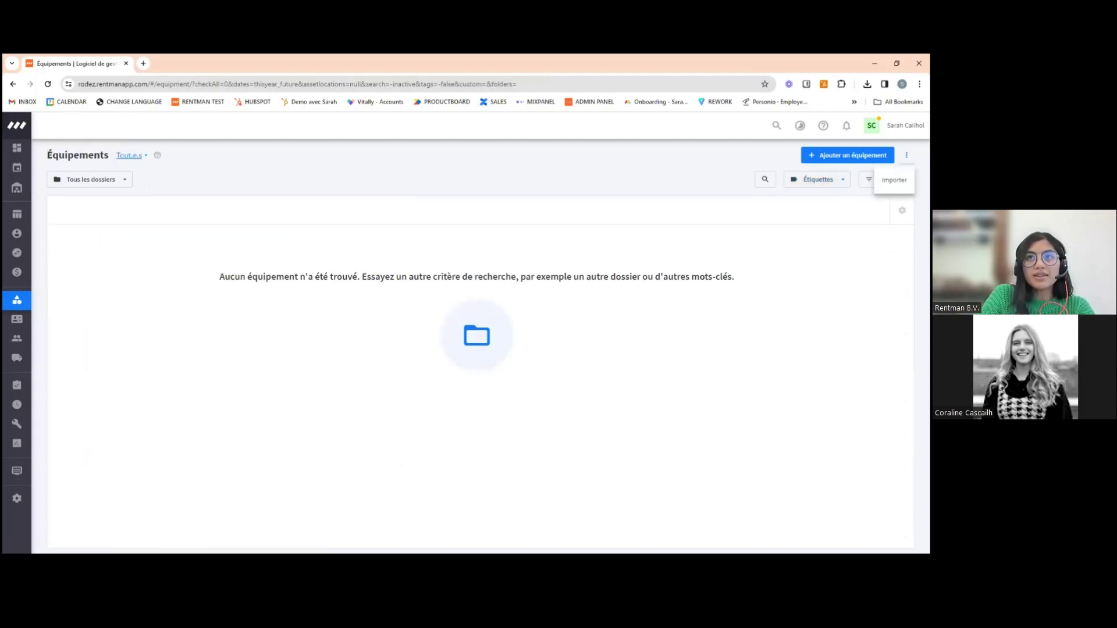
pyautogui.click(894, 180)
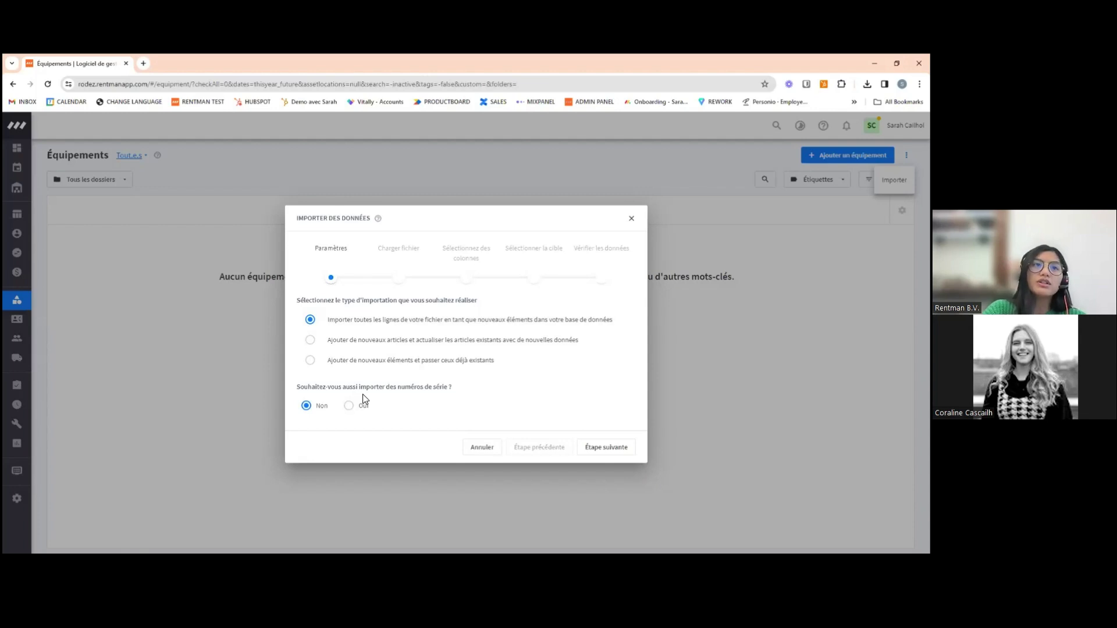
pyautogui.click(352, 406)
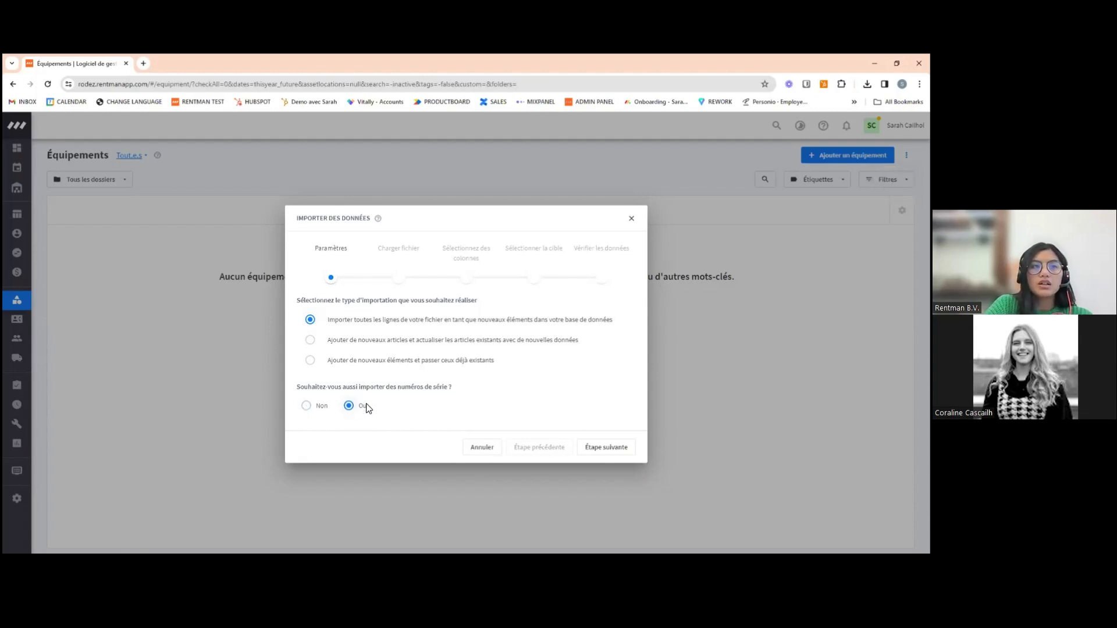
pyautogui.click(609, 449)
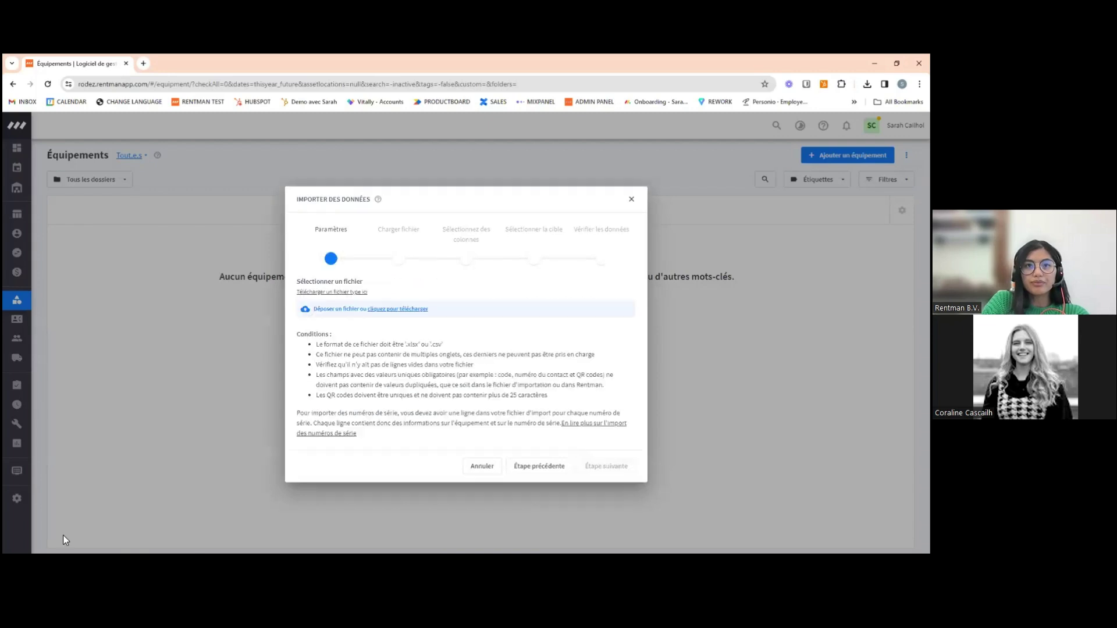
# Load the IMPORT Equipements 2 file for the import and mark it as containing a header
pyautogui.click(406, 311)
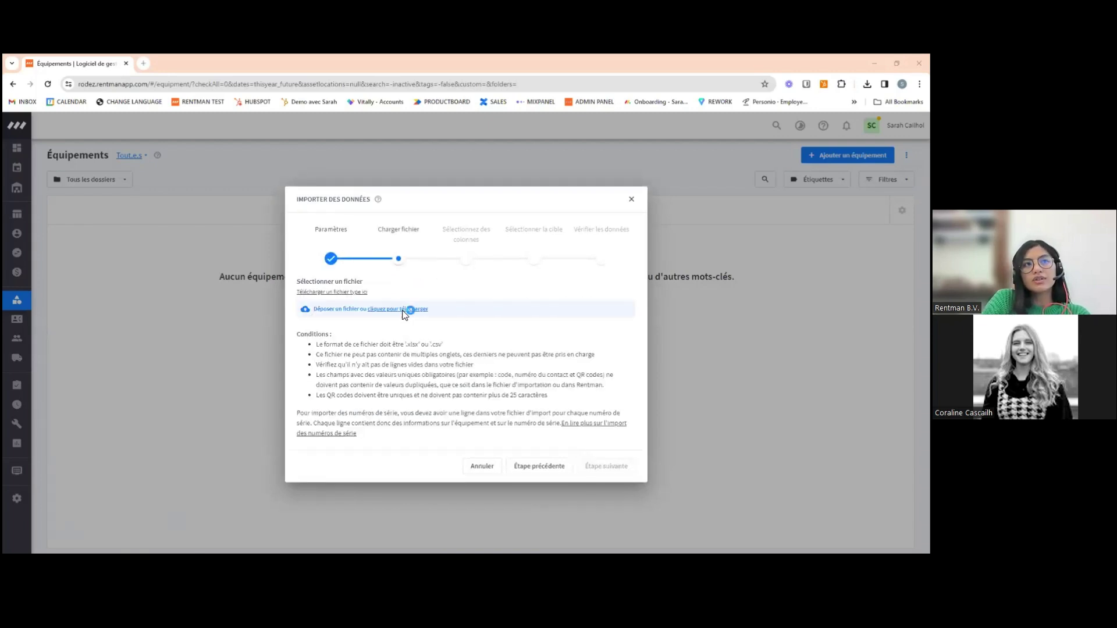
pyautogui.click(144, 145)
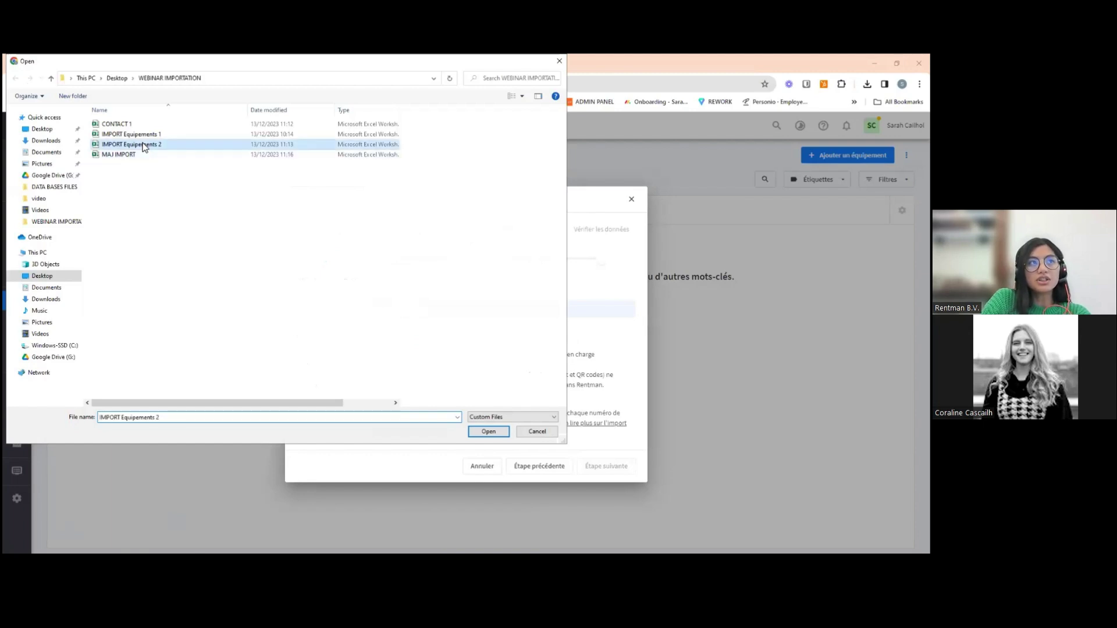
pyautogui.press('Return')
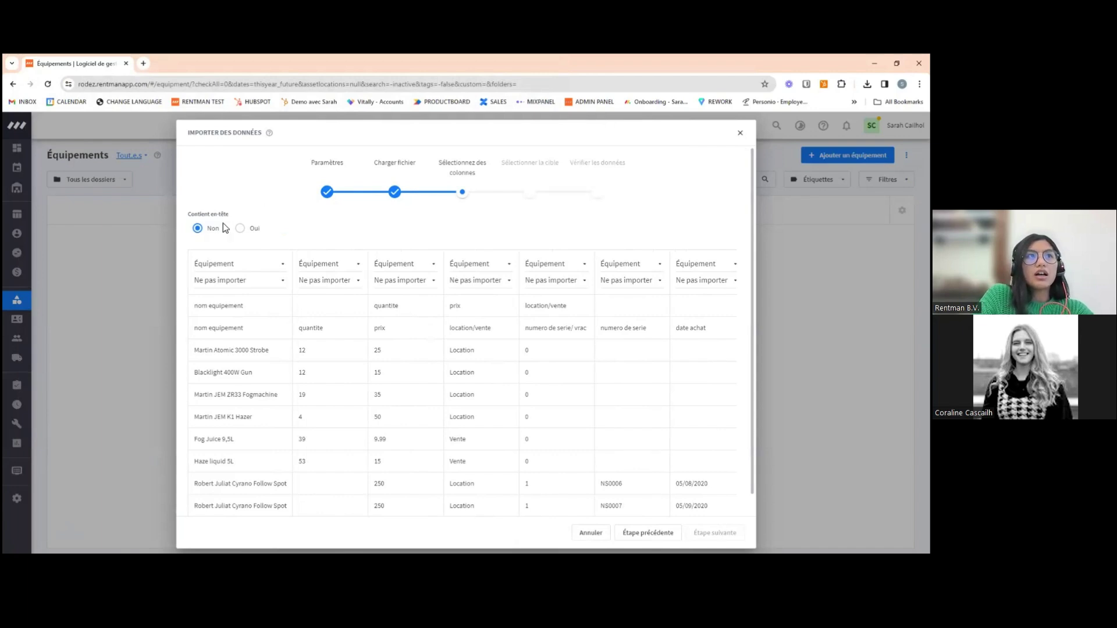
pyautogui.click(240, 228)
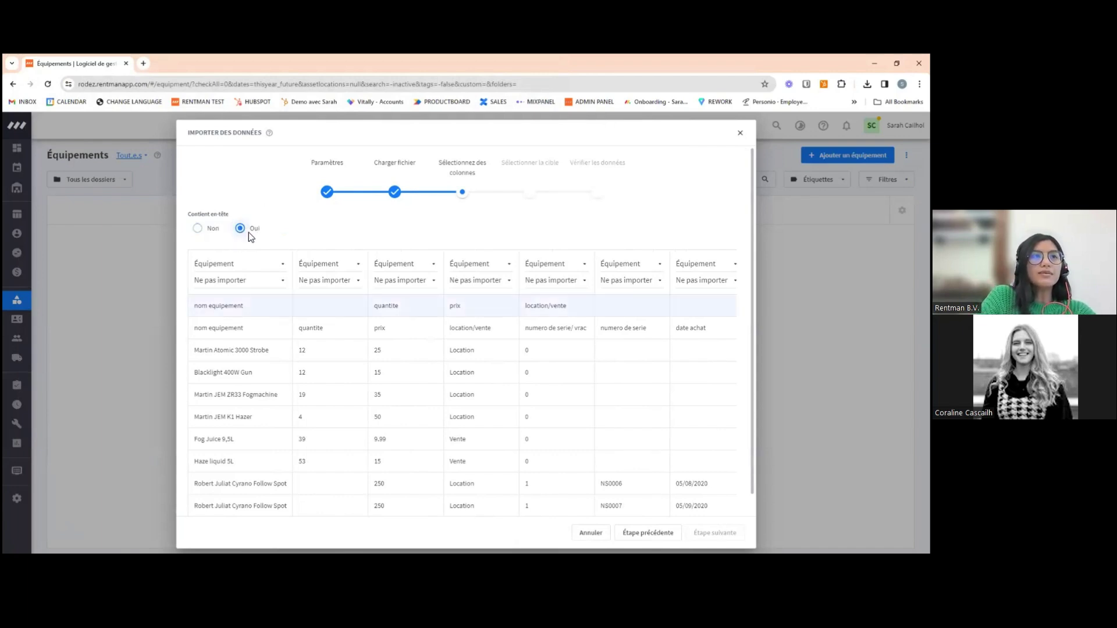
# Review the data type and field options for the equipment name column, and map it to Nom (dans la base de données)
pyautogui.click(239, 271)
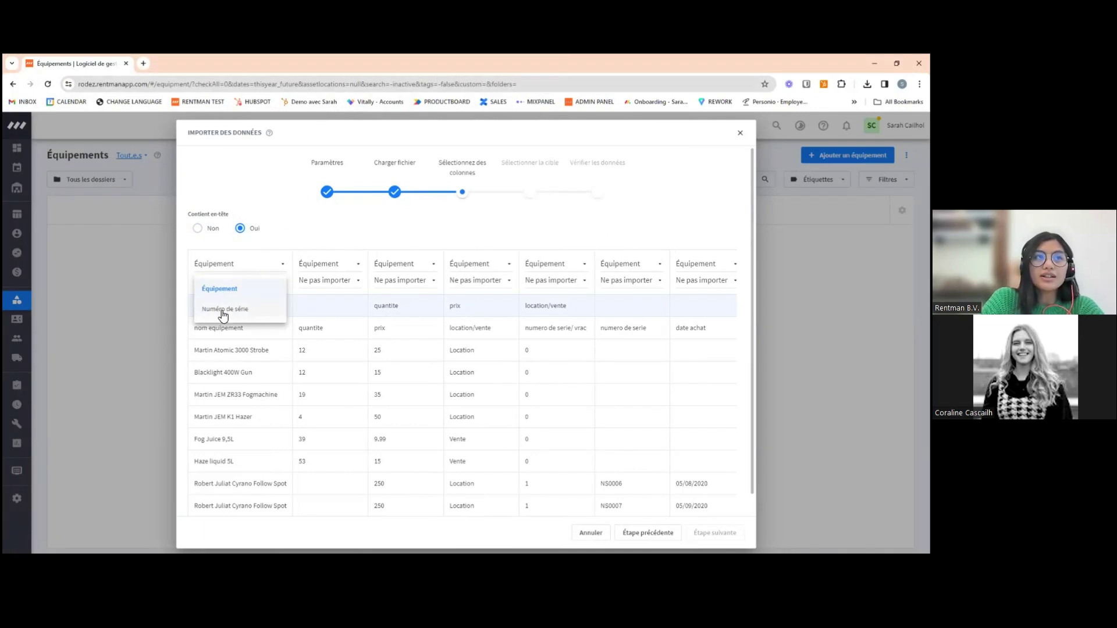
pyautogui.click(313, 296)
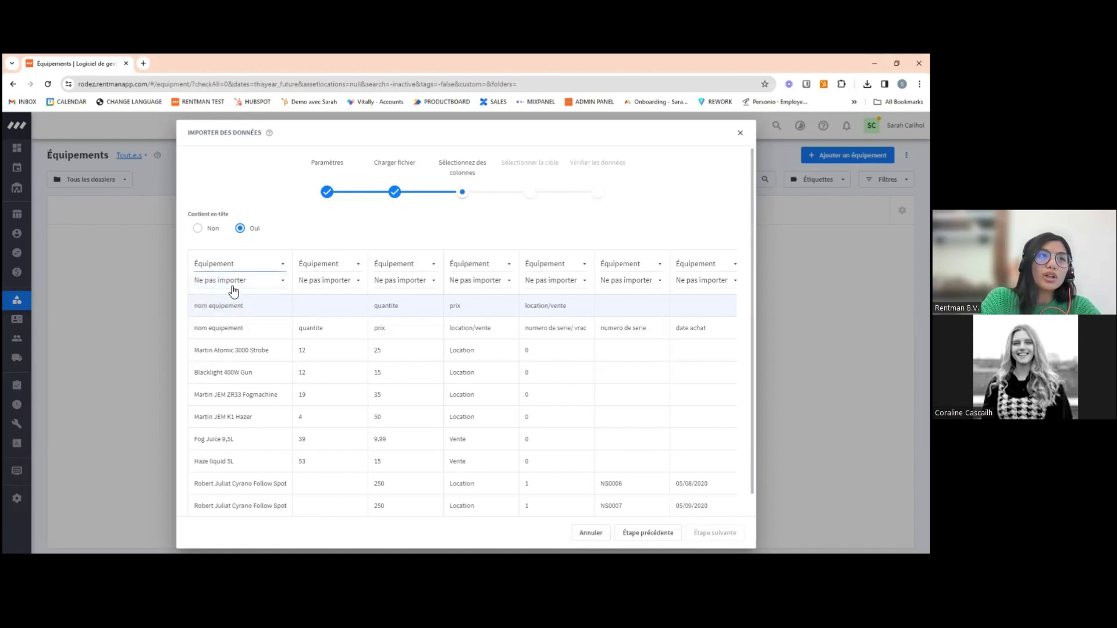
pyautogui.click(213, 288)
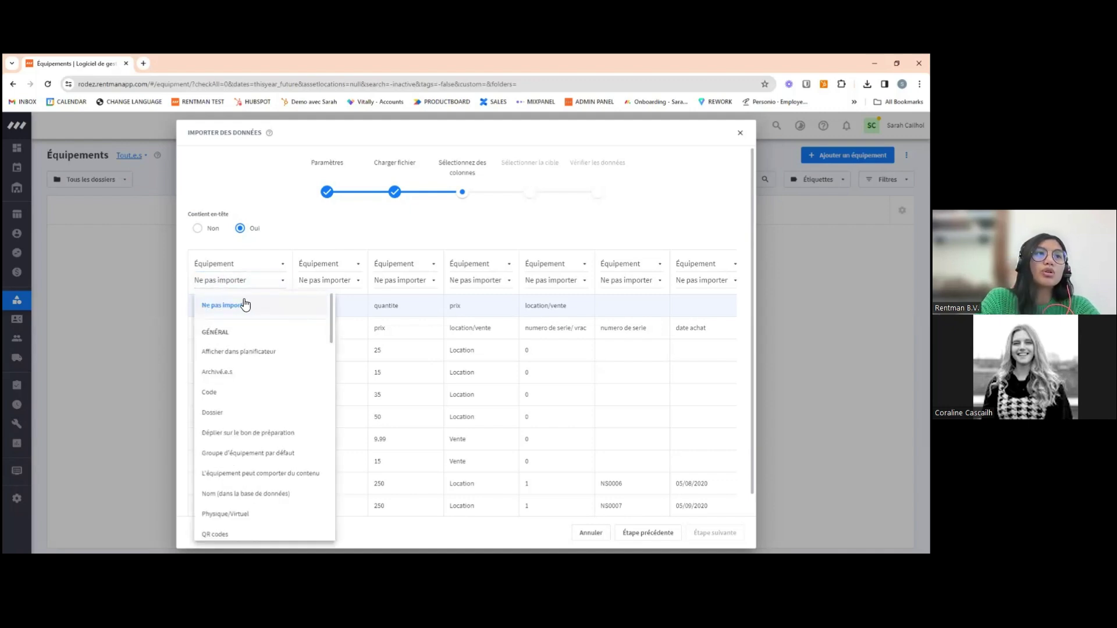
pyautogui.click(238, 286)
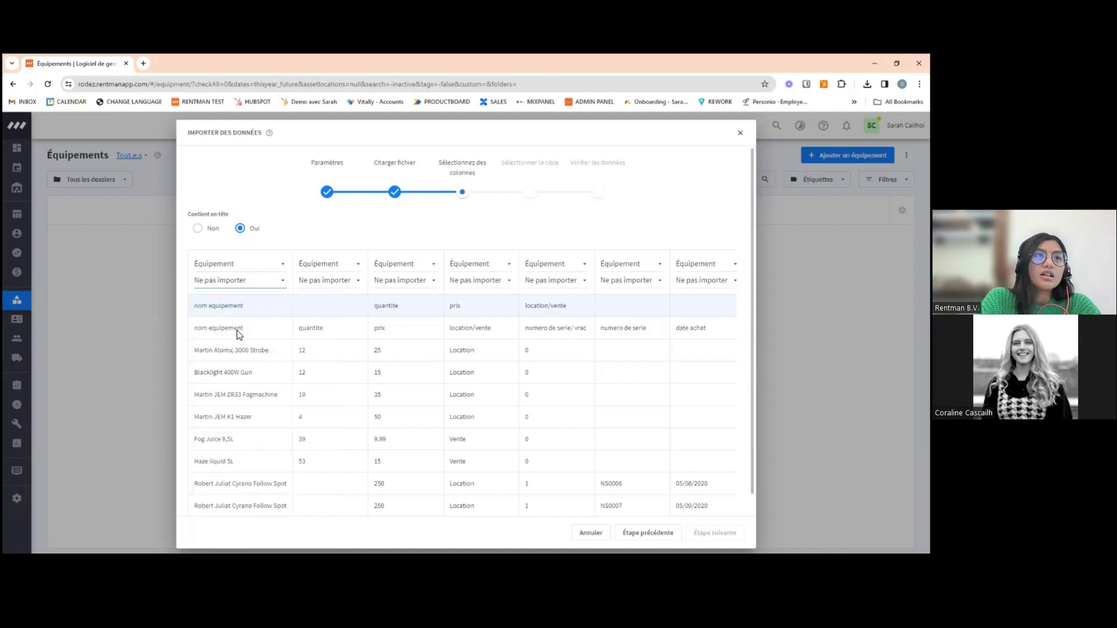
pyautogui.click(222, 288)
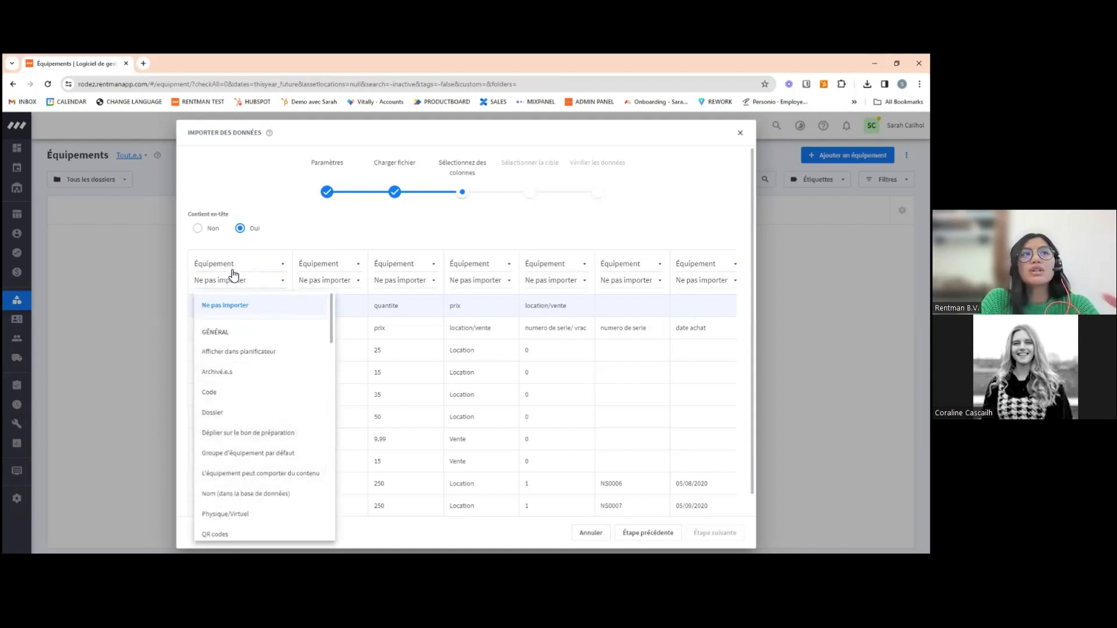
pyautogui.click(250, 494)
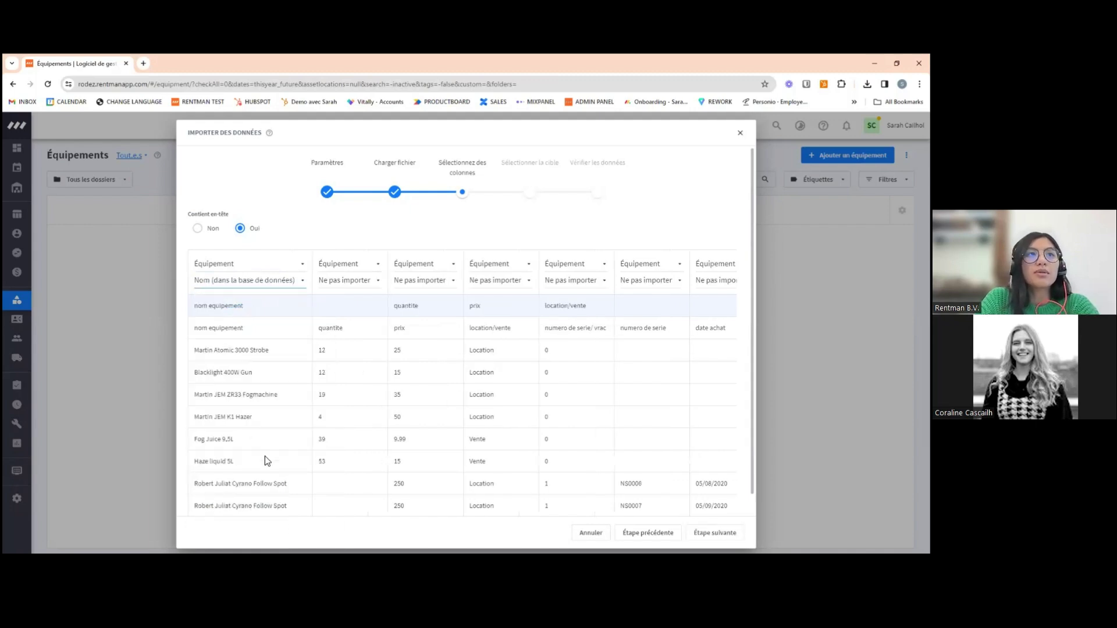
# Map the second column to Quantité, then cancel the import
pyautogui.click(337, 283)
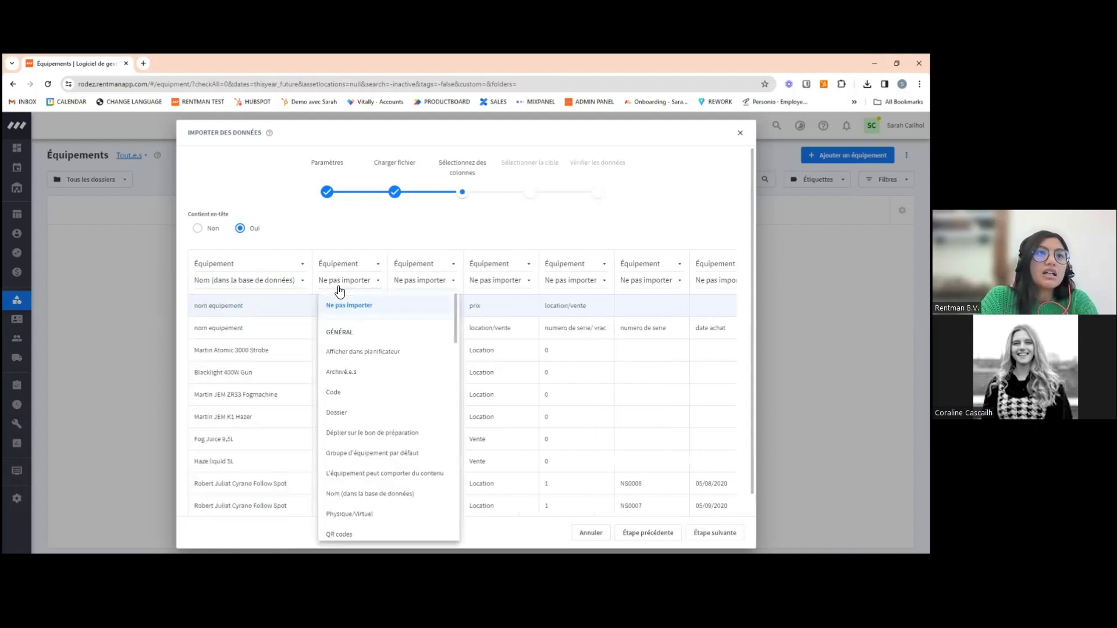
pyautogui.scroll(-3, 419, 407)
pyautogui.click(372, 459)
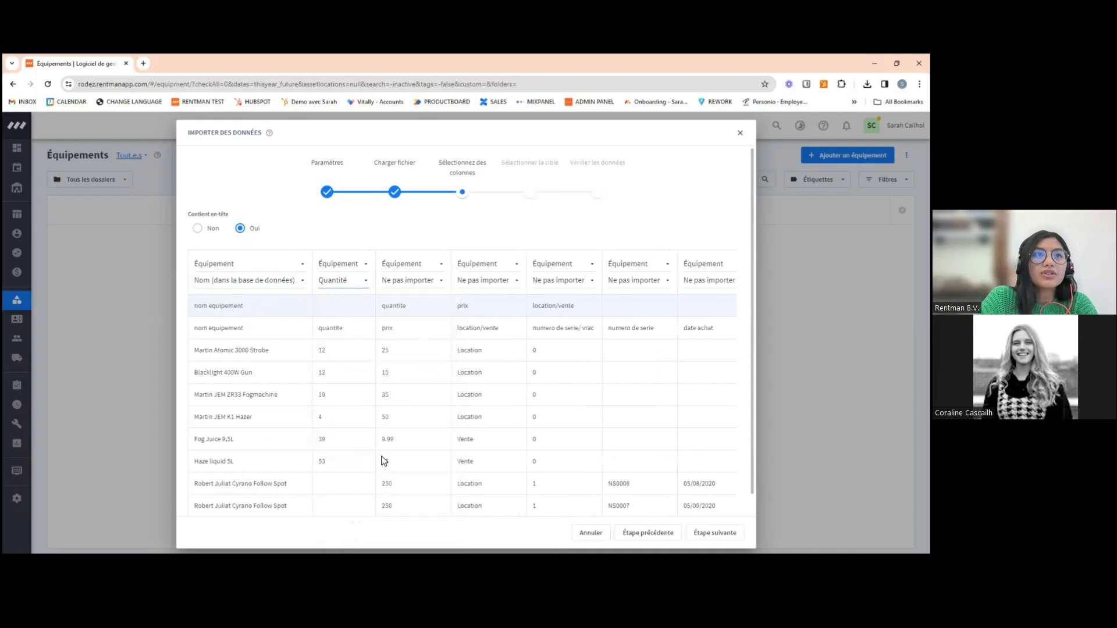
pyautogui.click(339, 286)
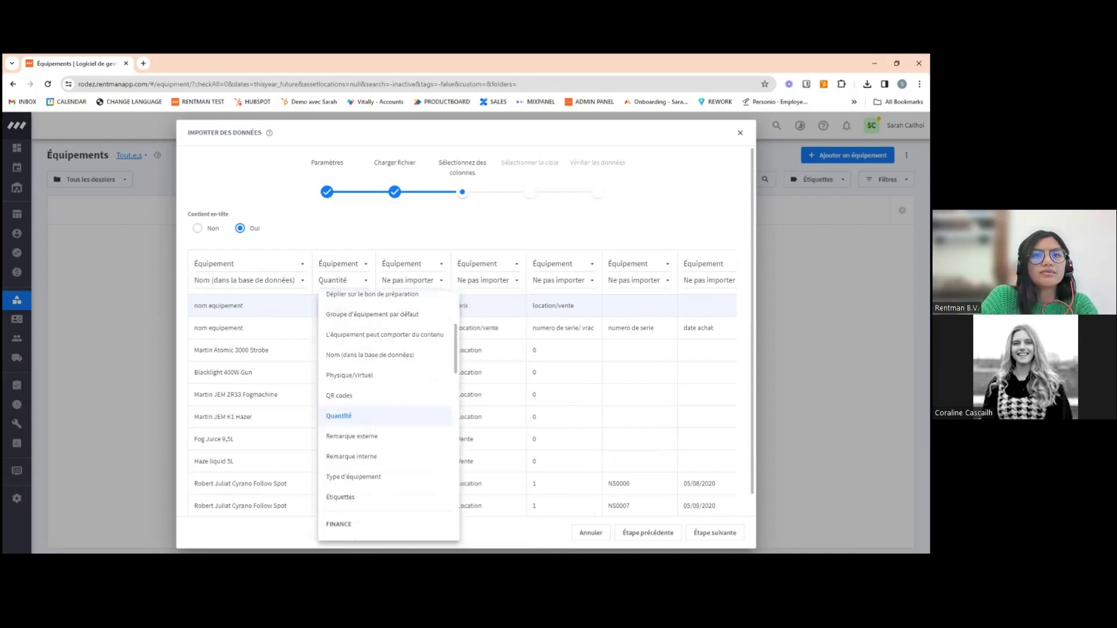
pyautogui.click(589, 533)
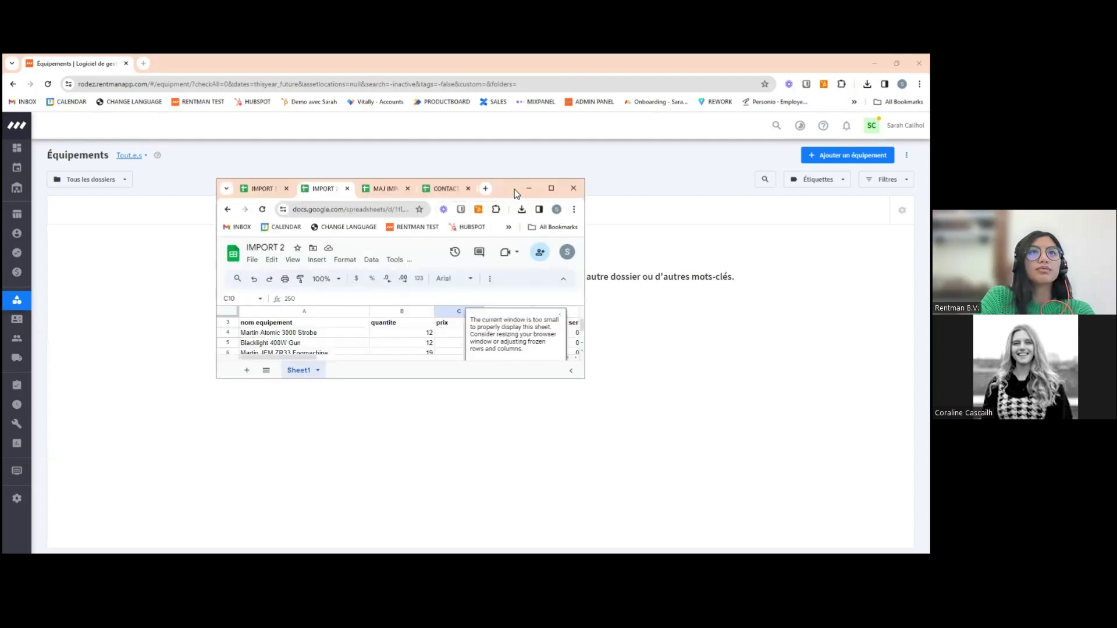
# Switch to the Google Sheets window, maximize it, and compare the IMPORT 1 and IMPORT 2 spreadsheets
pyautogui.doubleClick(505, 186)
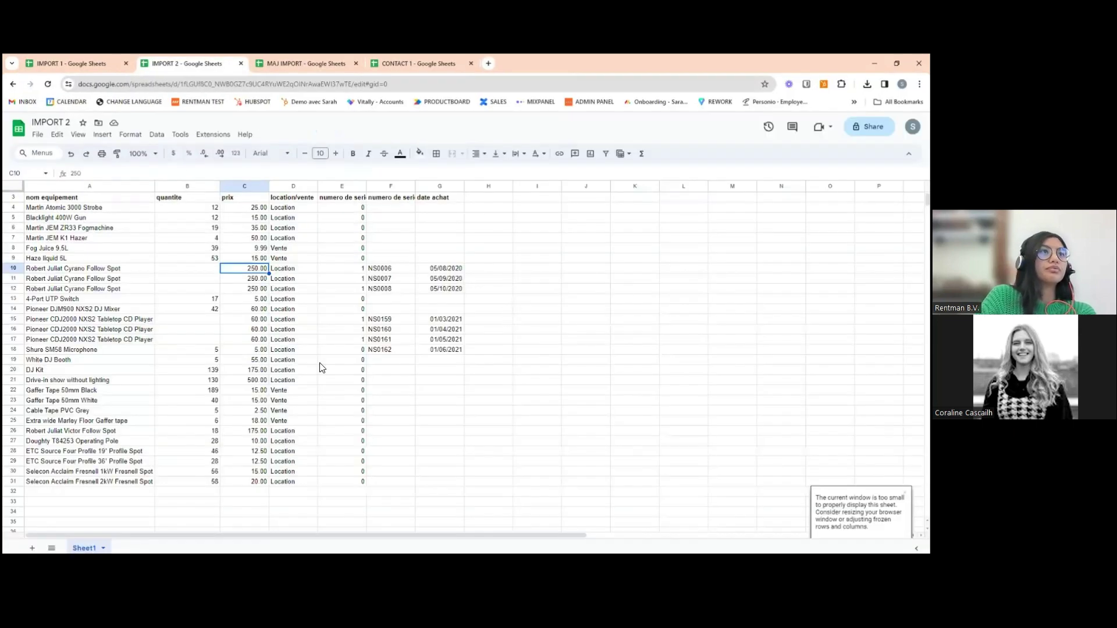
pyautogui.click(137, 280)
pyautogui.click(89, 64)
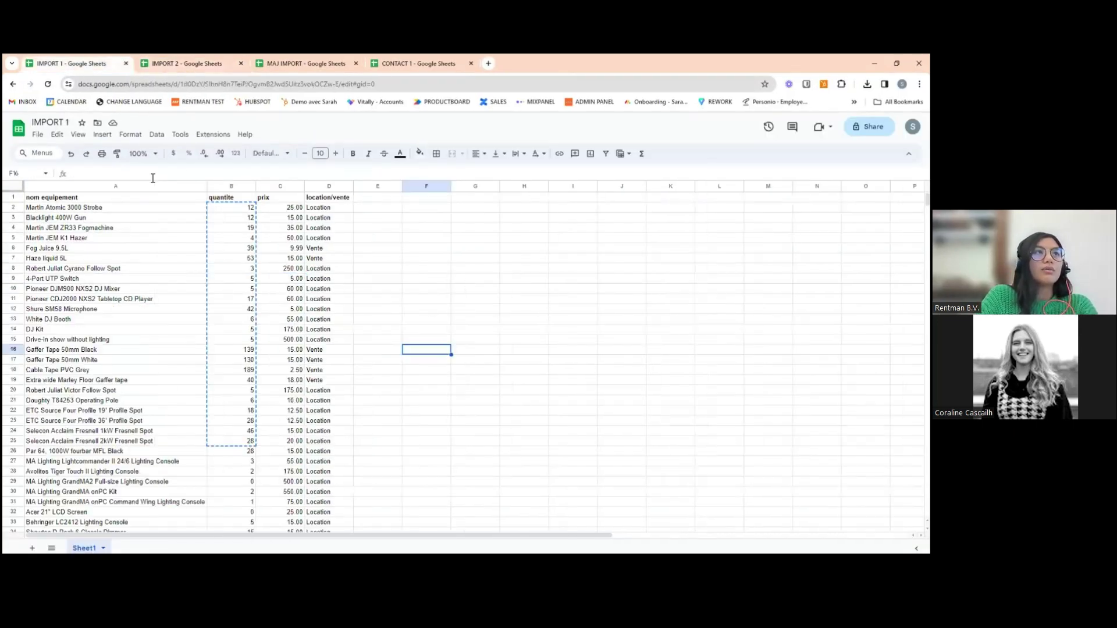
pyautogui.click(300, 350)
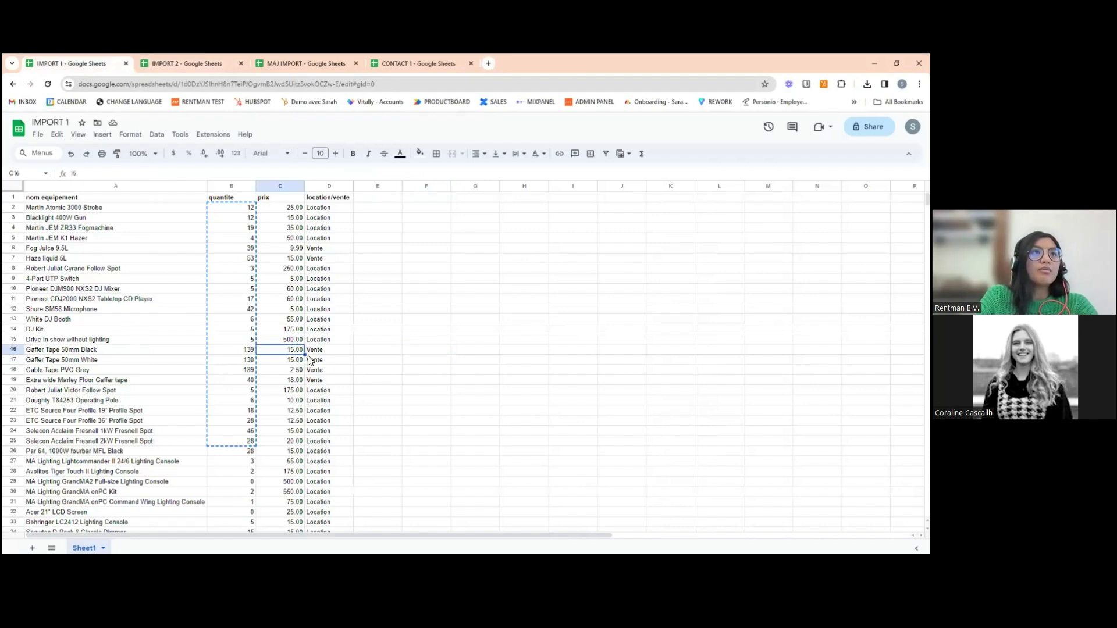
pyautogui.click(205, 61)
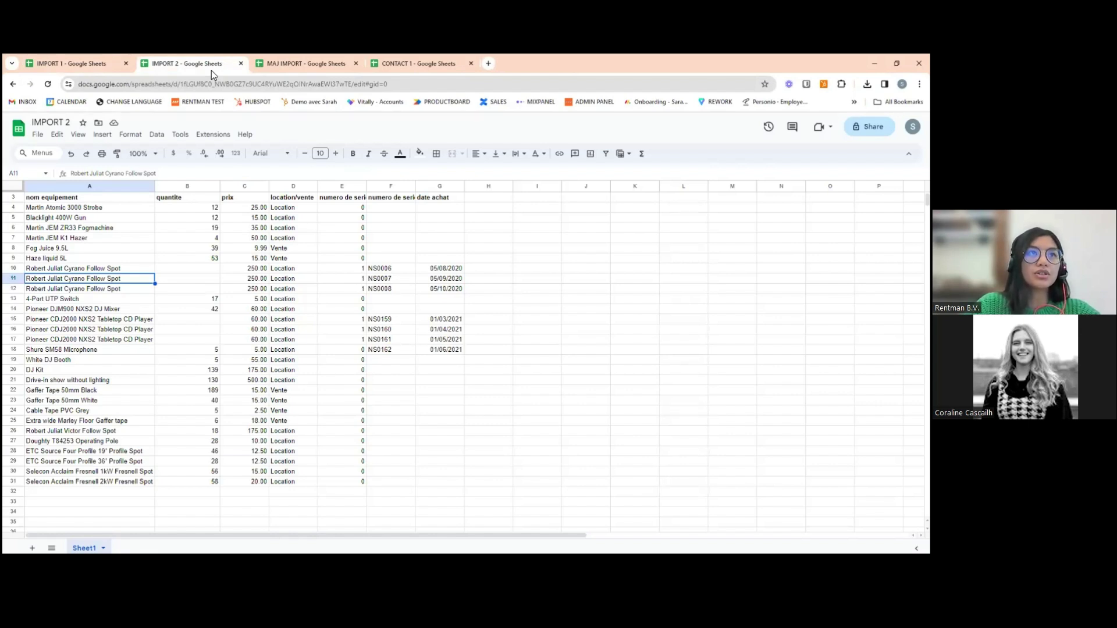
pyautogui.click(263, 249)
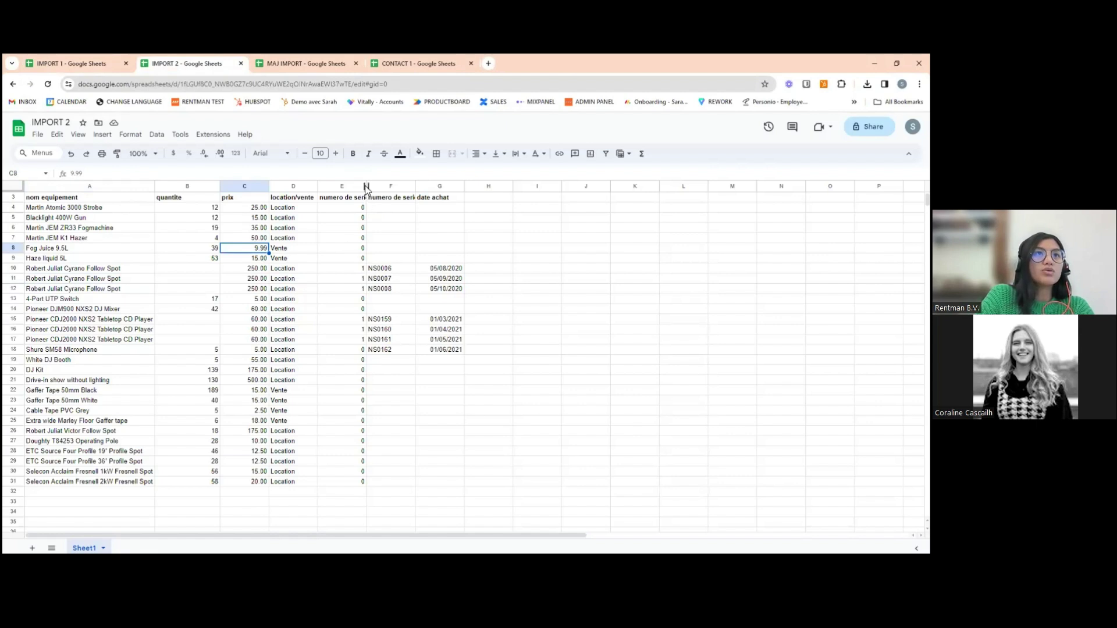
# Inspect the numero de serie/ vrac header in column E of IMPORT 2 and widen the column to fit its content
pyautogui.click(345, 187)
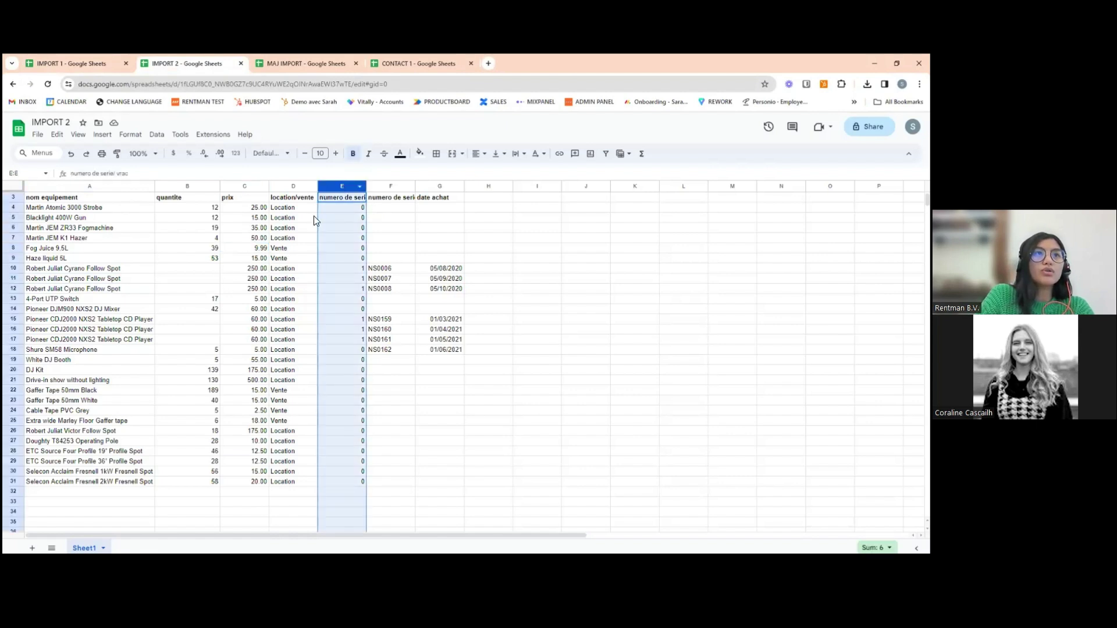
pyautogui.click(342, 201)
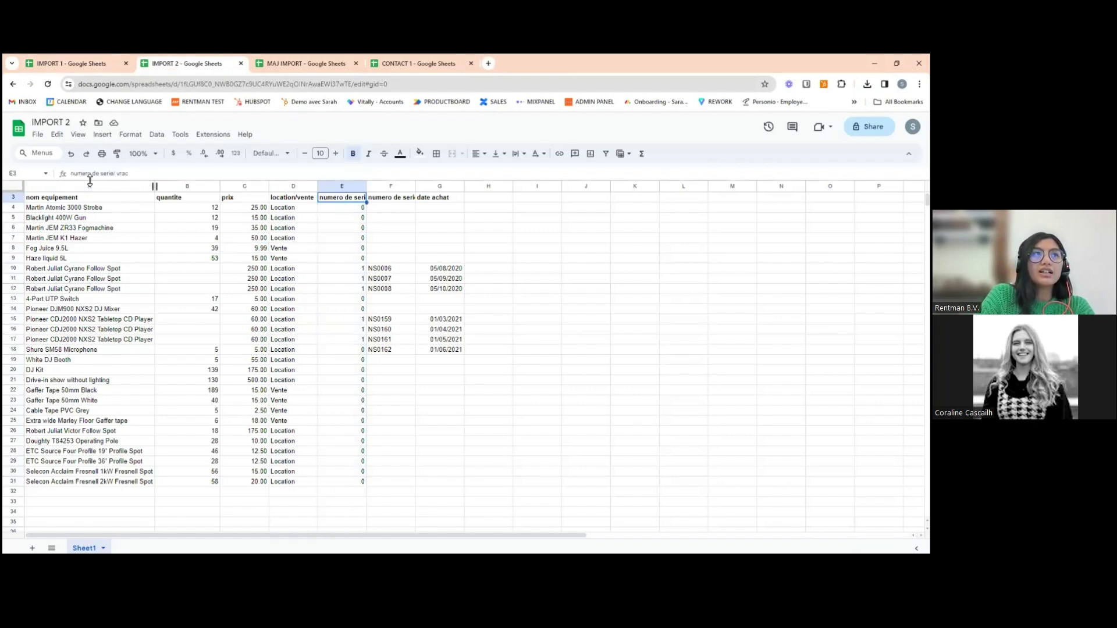
pyautogui.moveTo(72, 175); pyautogui.dragTo(122, 175)
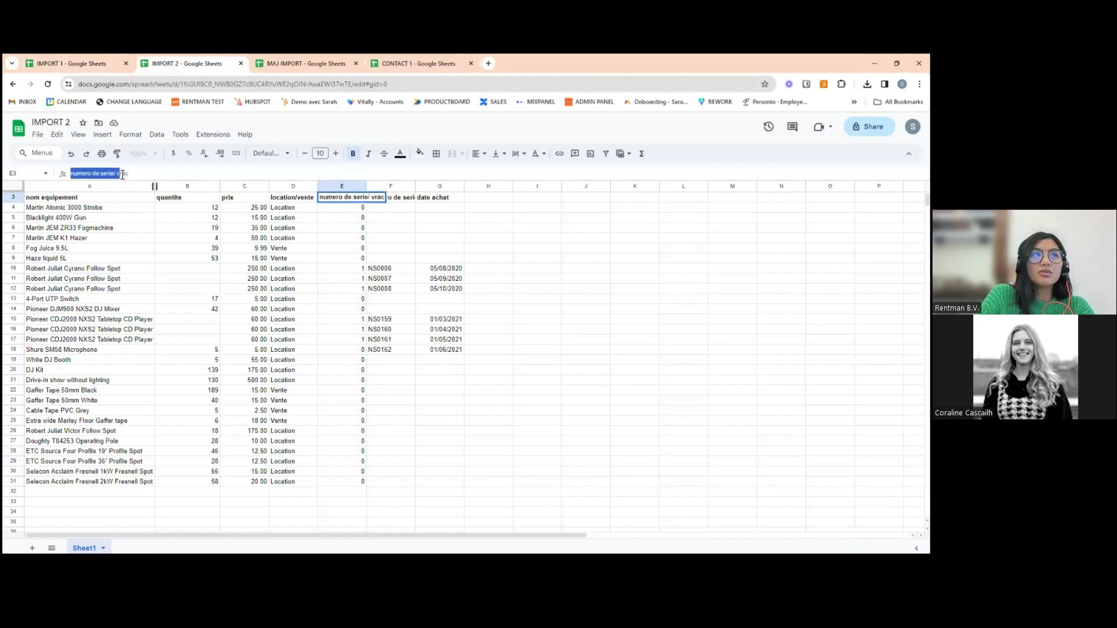
pyautogui.click(125, 175)
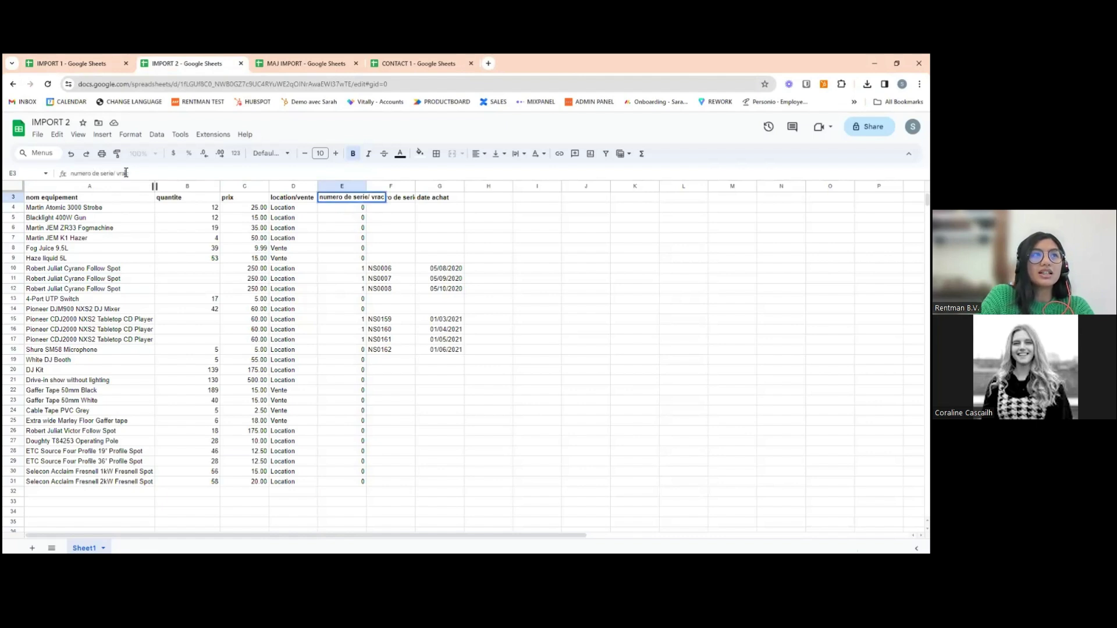
pyautogui.click(346, 231)
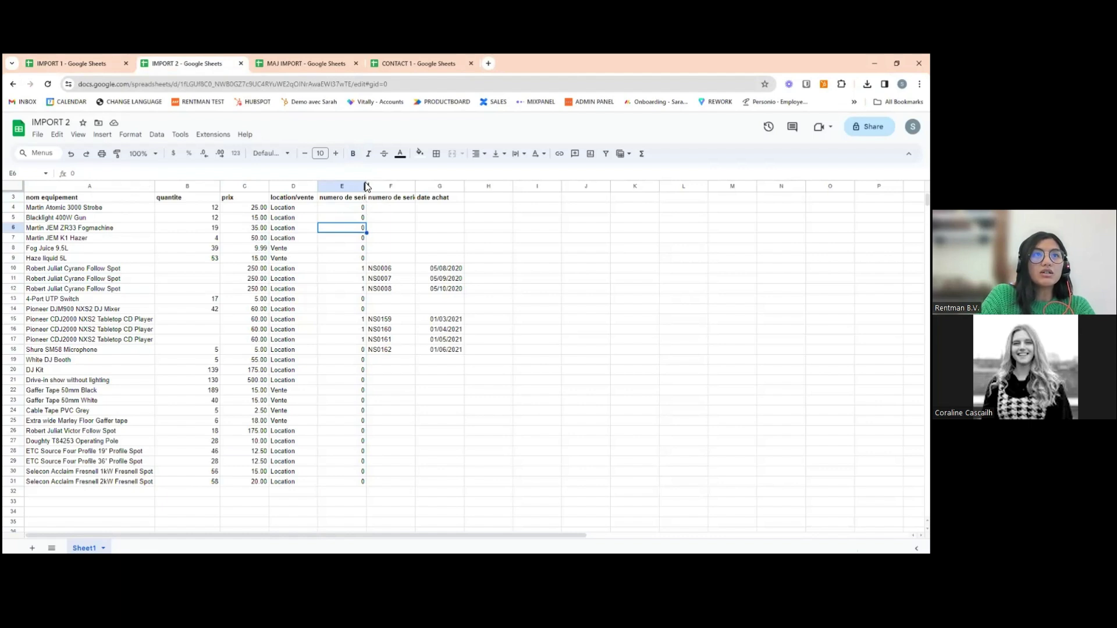
pyautogui.doubleClick(366, 186)
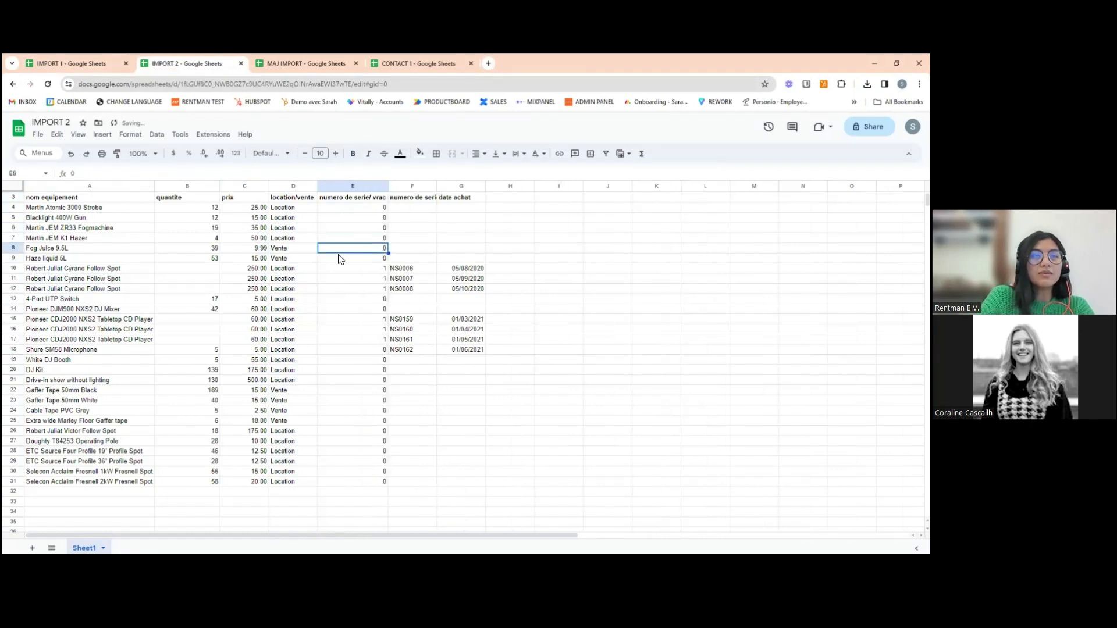
# Examine the numero de serie/ vrac values for the Martin Atomic 3000 Strobe and Robert Juliat Cyrano Follow Spot rows
pyautogui.click(344, 210)
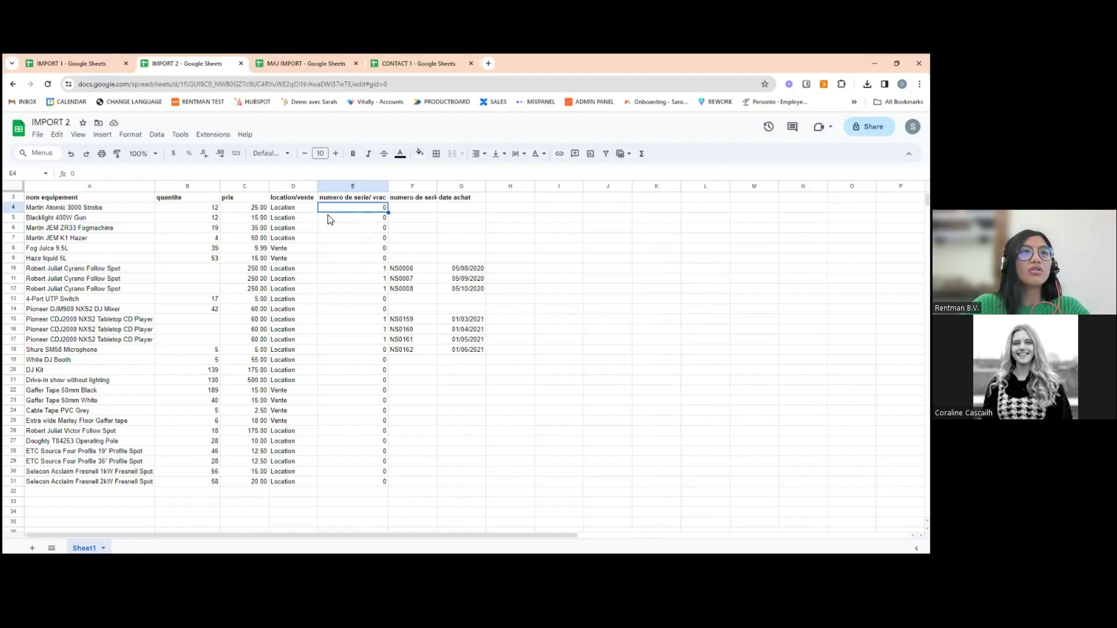
pyautogui.click(378, 271)
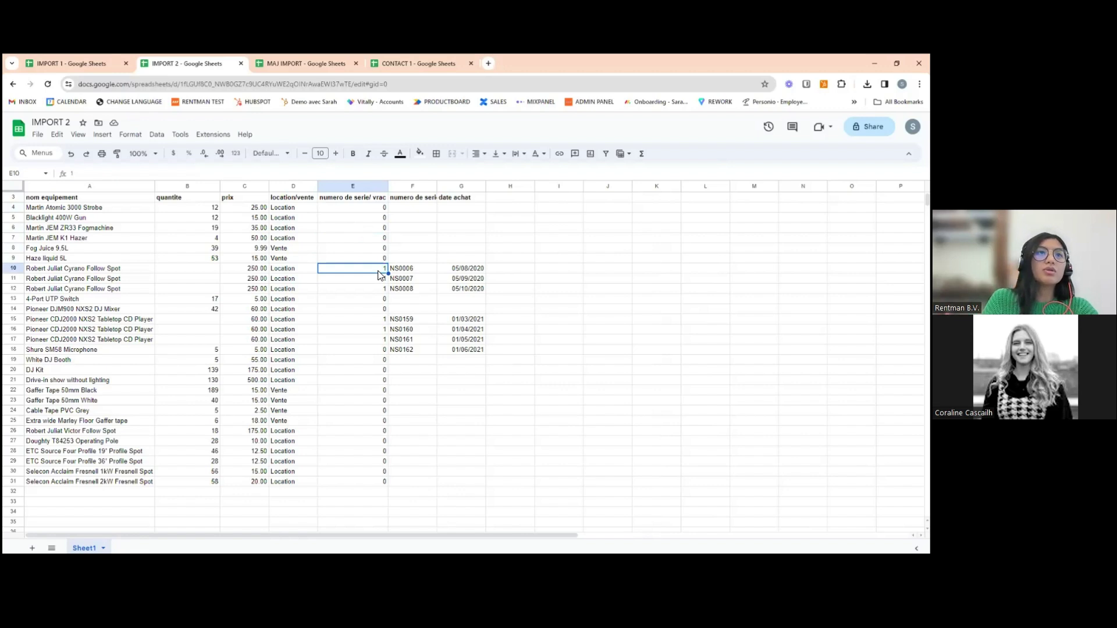
pyautogui.moveTo(378, 272); pyautogui.dragTo(381, 279)
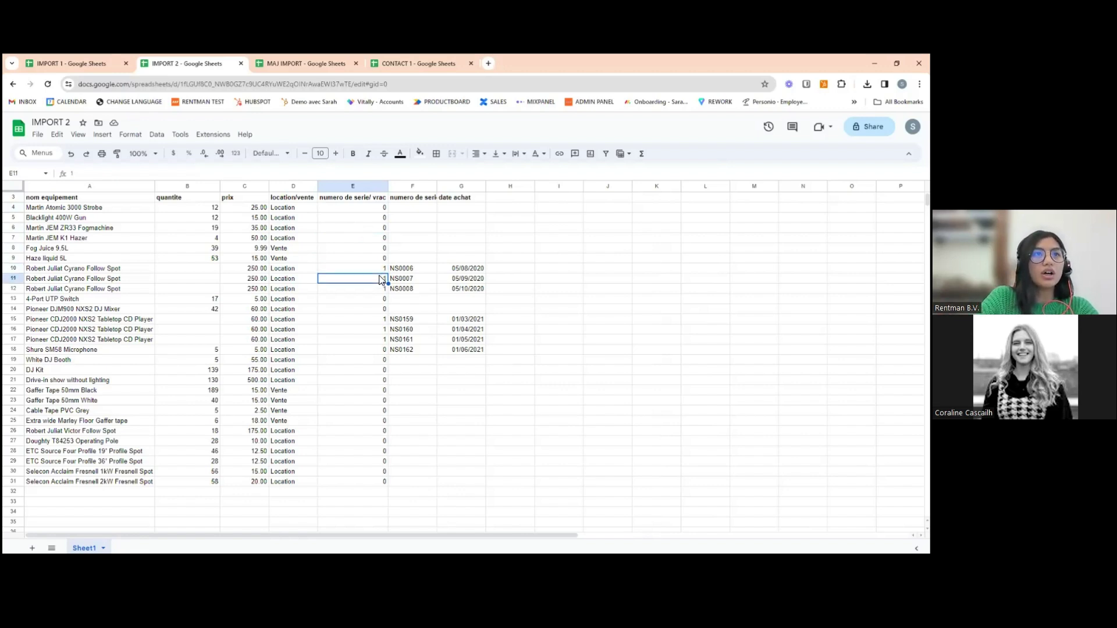
pyautogui.click(351, 273)
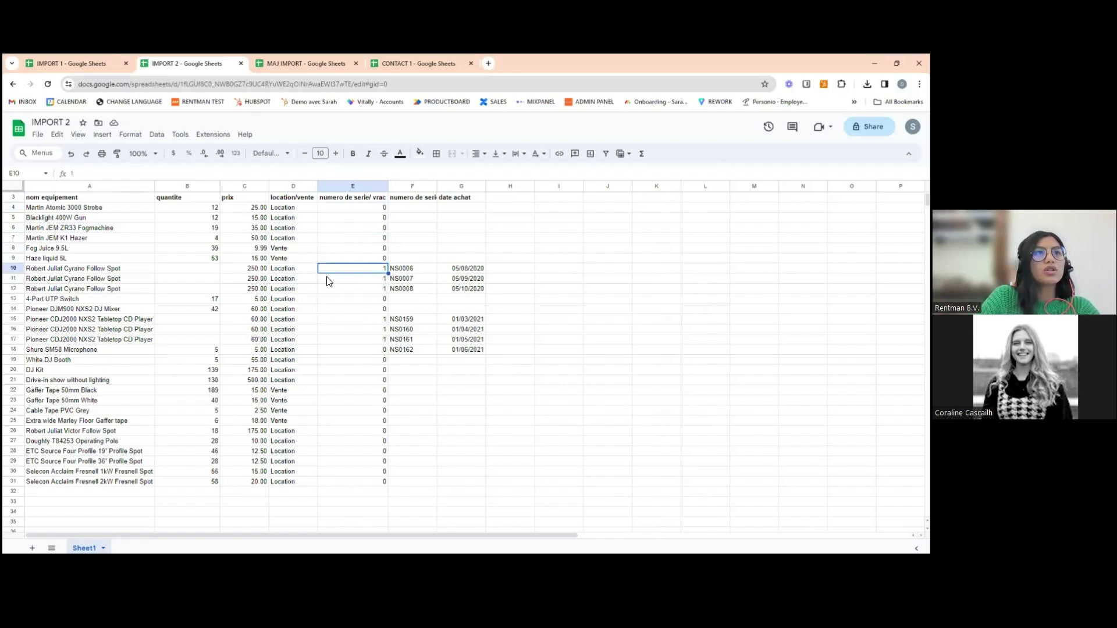
# Examine the numero de serie/ vrac values and serial numbers of the Robert Juliat Cyrano Follow Spot and Pioneer CDJ2000 rows
pyautogui.moveTo(331, 271); pyautogui.dragTo(333, 284)
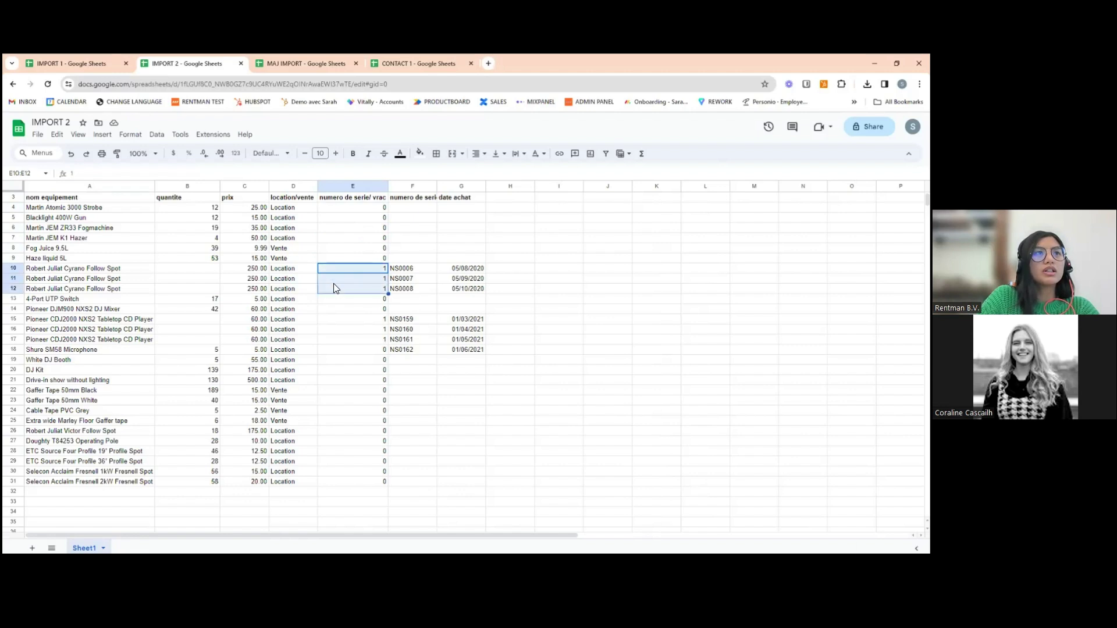
pyautogui.click(50, 278)
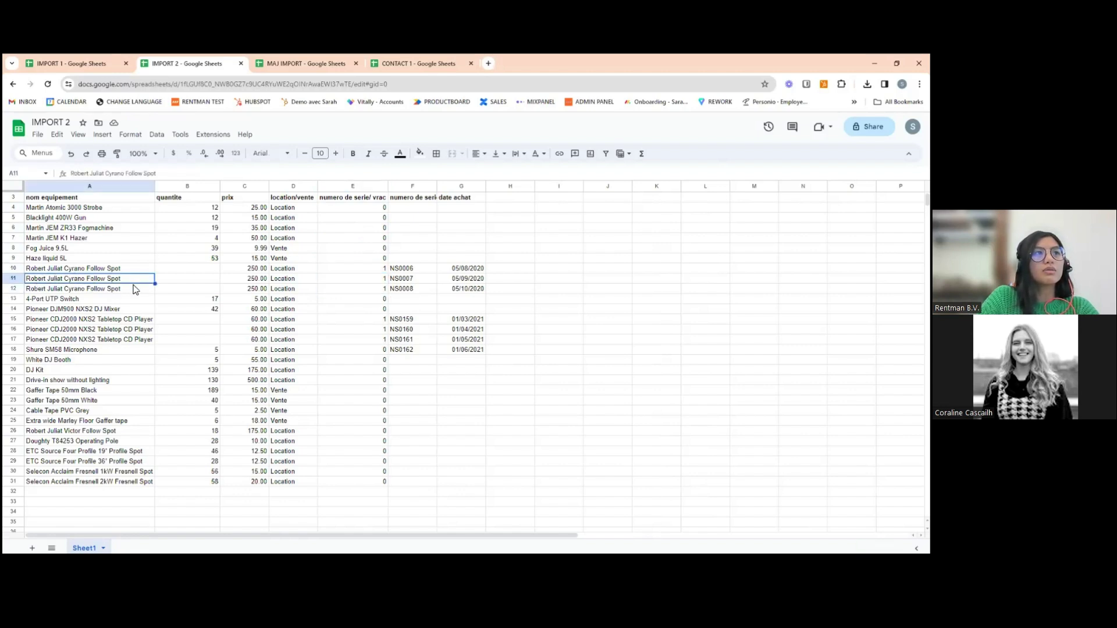
pyautogui.click(372, 268)
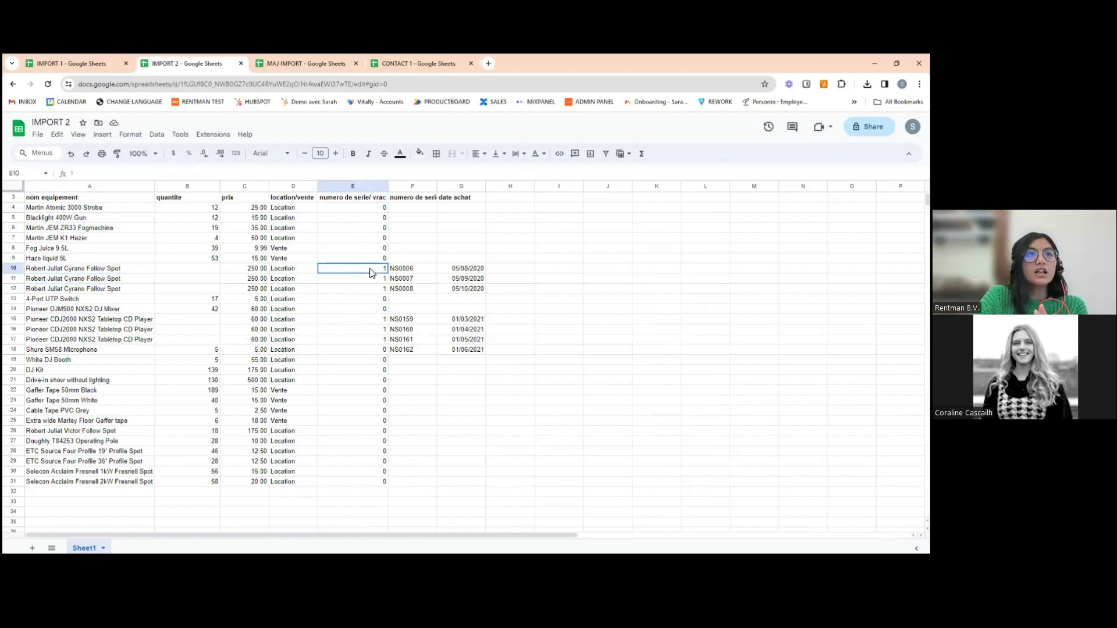
pyautogui.moveTo(407, 269); pyautogui.dragTo(414, 293)
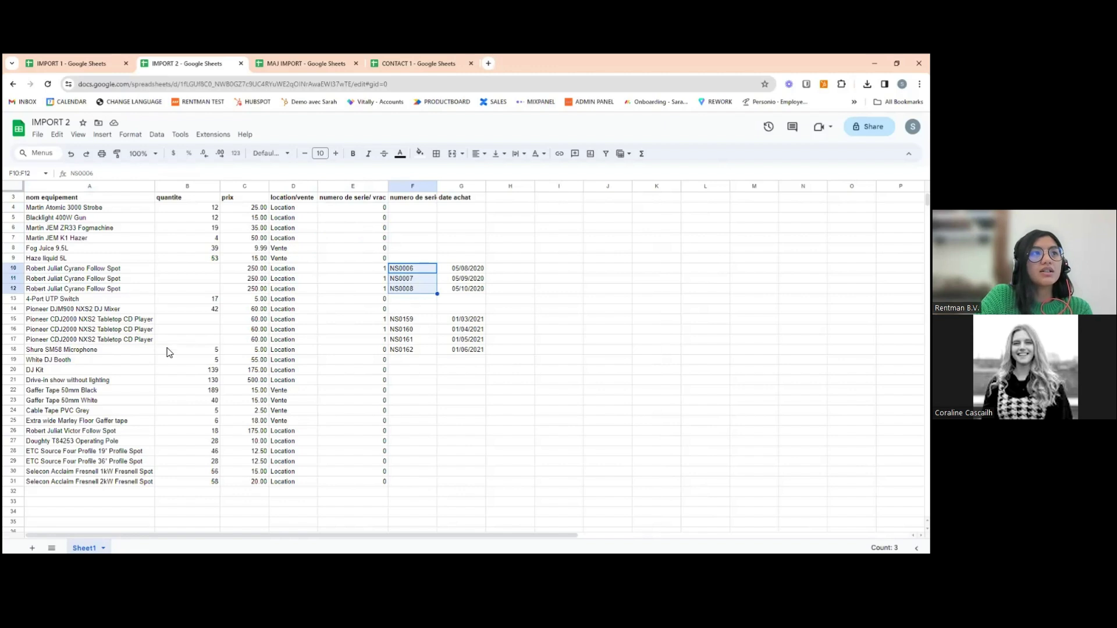
pyautogui.moveTo(336, 320); pyautogui.dragTo(339, 347)
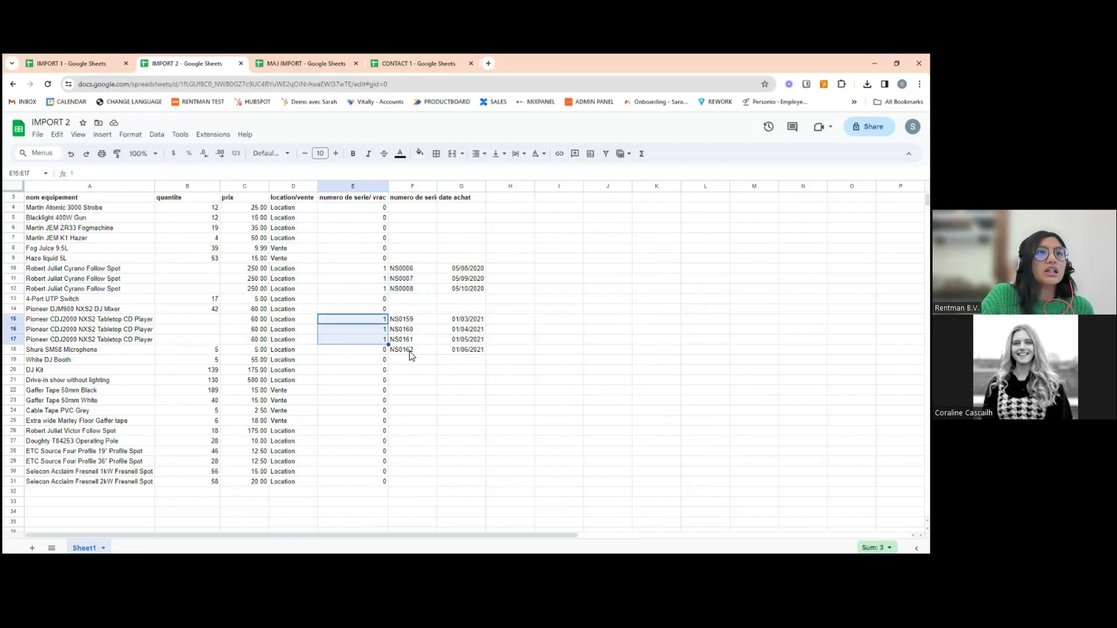
# Clear the serial number and purchase date of the Shure SM58 Microphone row in IMPORT 2
pyautogui.moveTo(411, 351); pyautogui.dragTo(474, 352)
pyautogui.press('Delete')
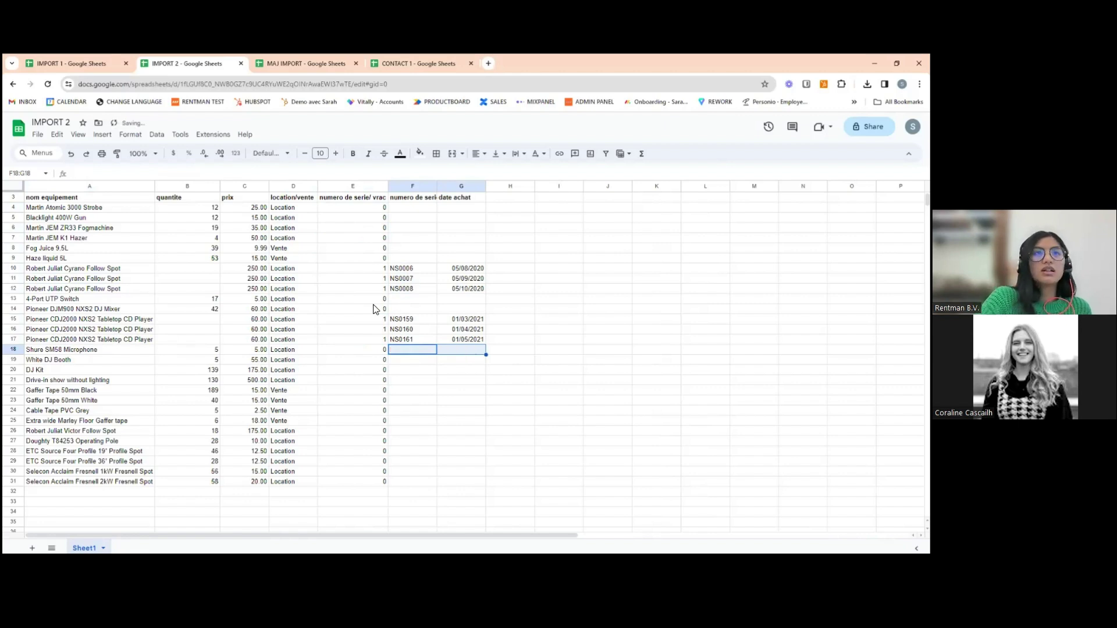
pyautogui.click(292, 342)
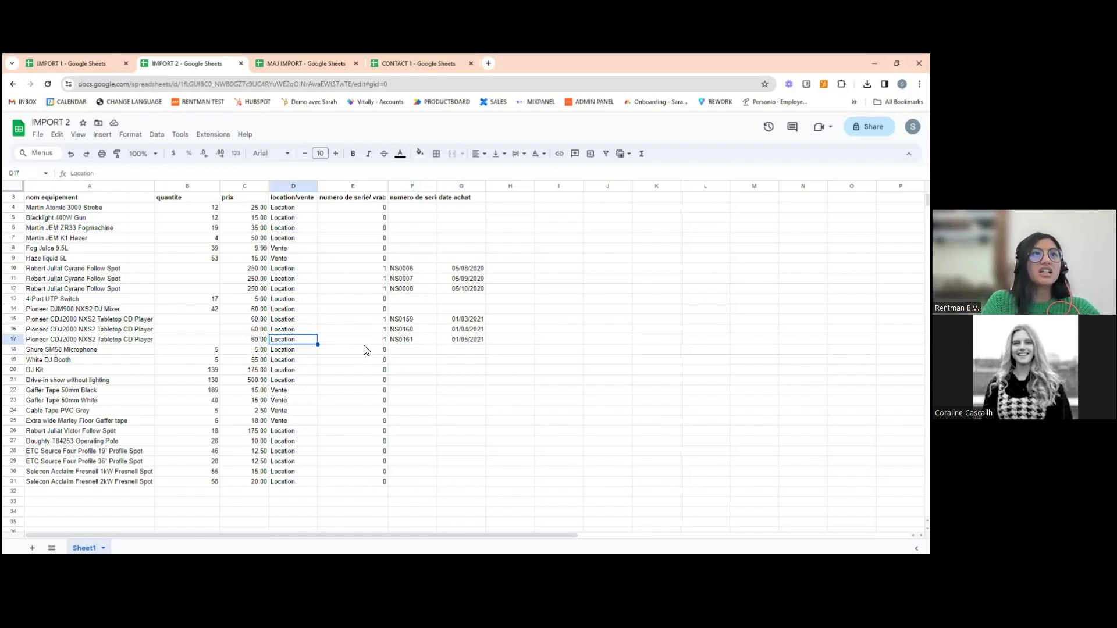
# Review the repeated equipment names and prices in the Robert Juliat Cyrano Follow Spot and Pioneer CDJ2000 NXS2 Tabletop CD Player rows
pyautogui.click(266, 269)
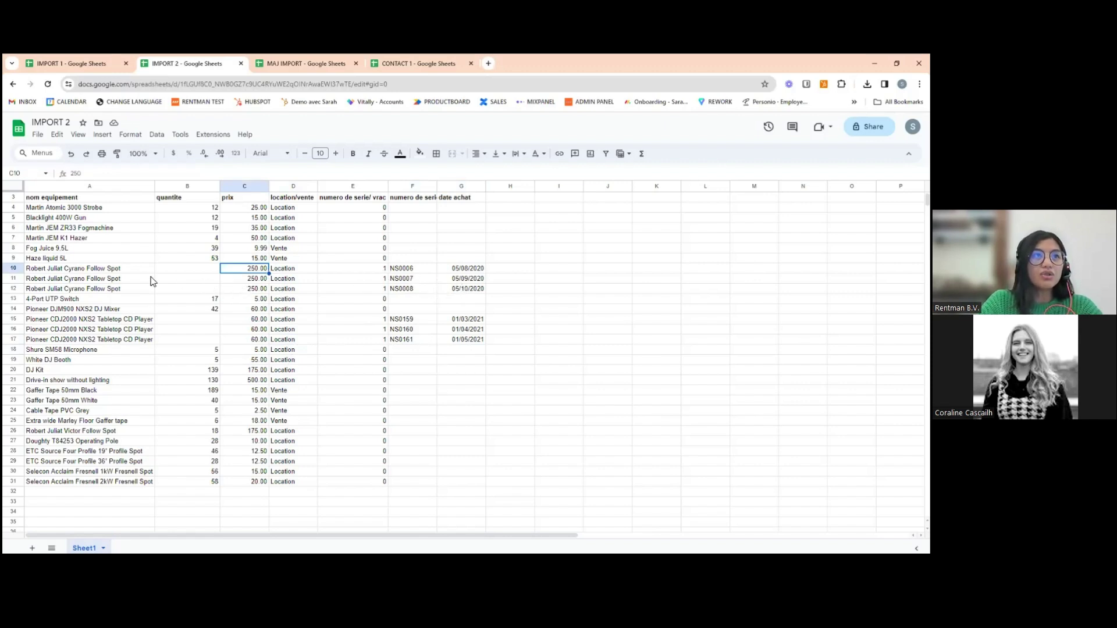
pyautogui.moveTo(68, 271); pyautogui.dragTo(259, 295)
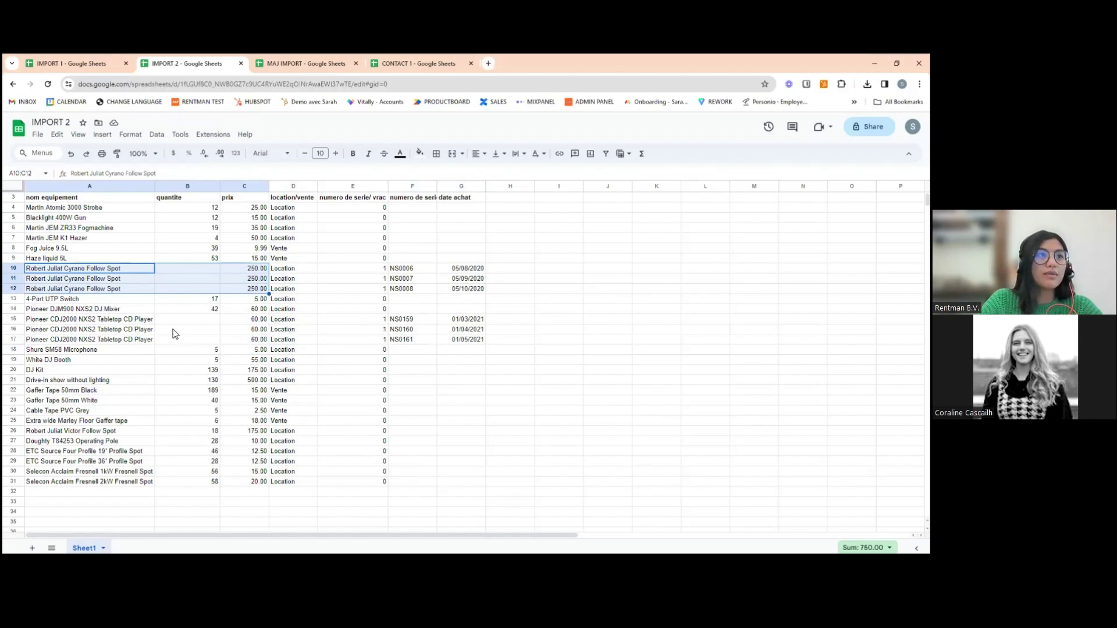
pyautogui.moveTo(138, 319); pyautogui.dragTo(112, 342)
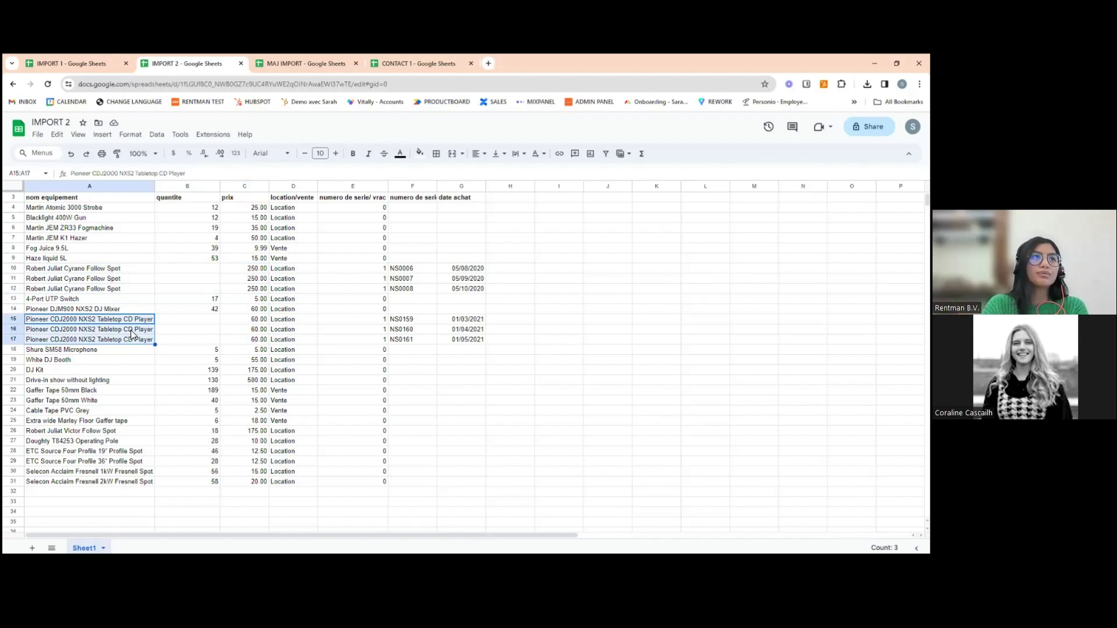
pyautogui.click(38, 135)
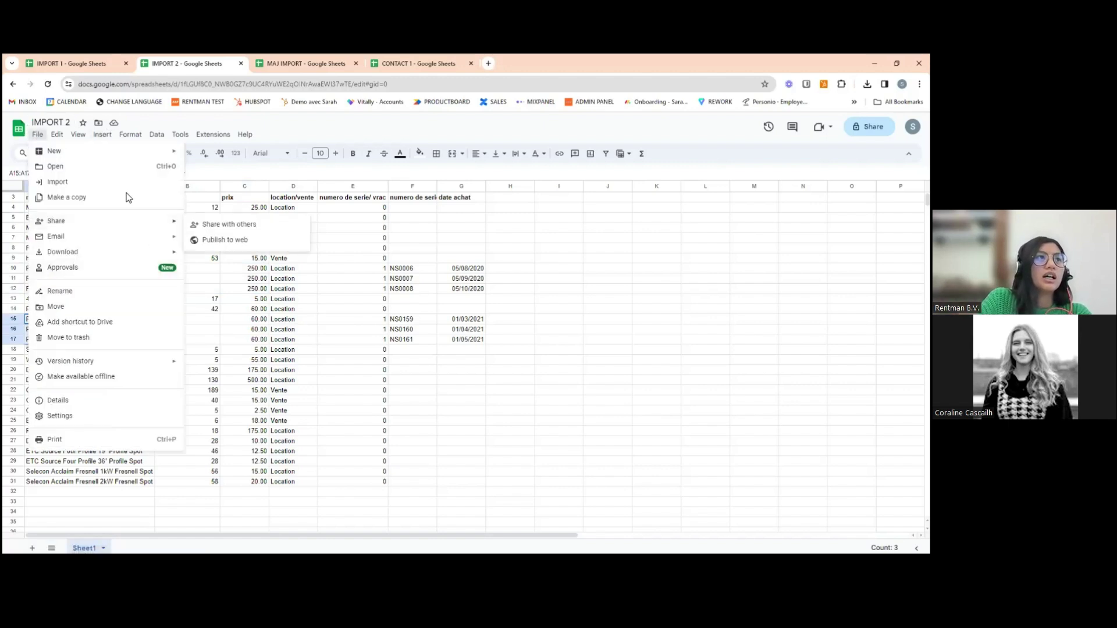
pyautogui.moveTo(145, 252)
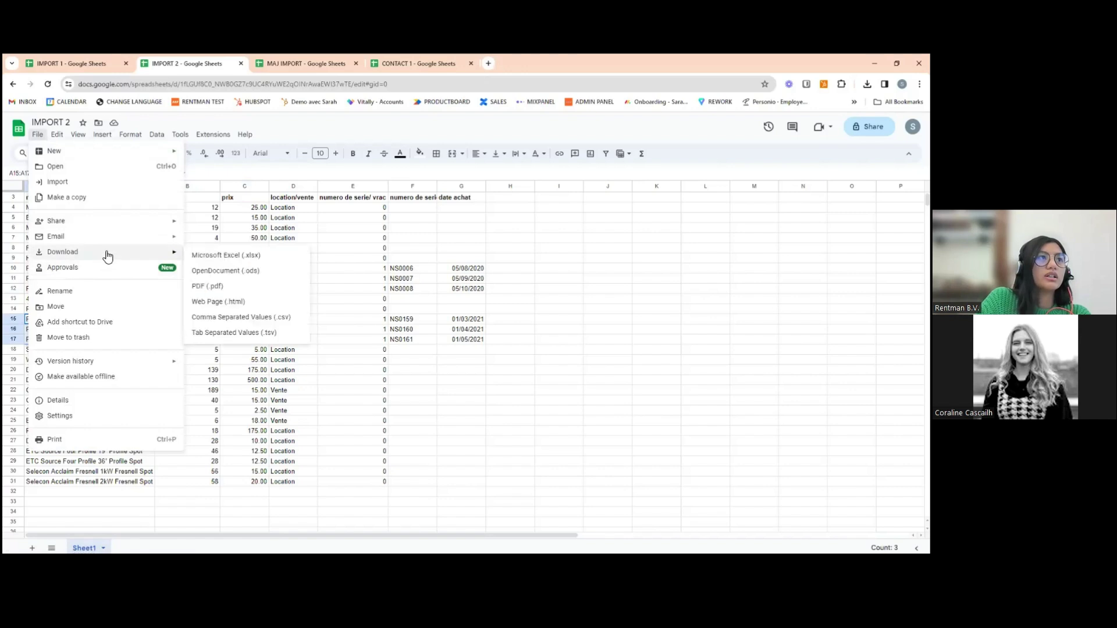
pyautogui.click(225, 289)
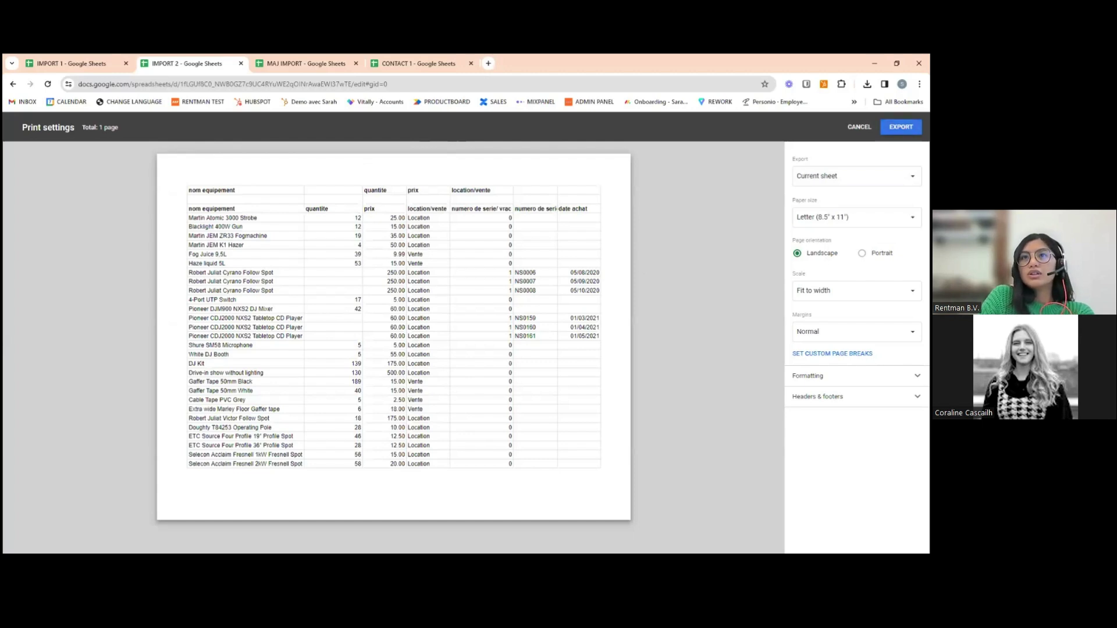
pyautogui.click(859, 127)
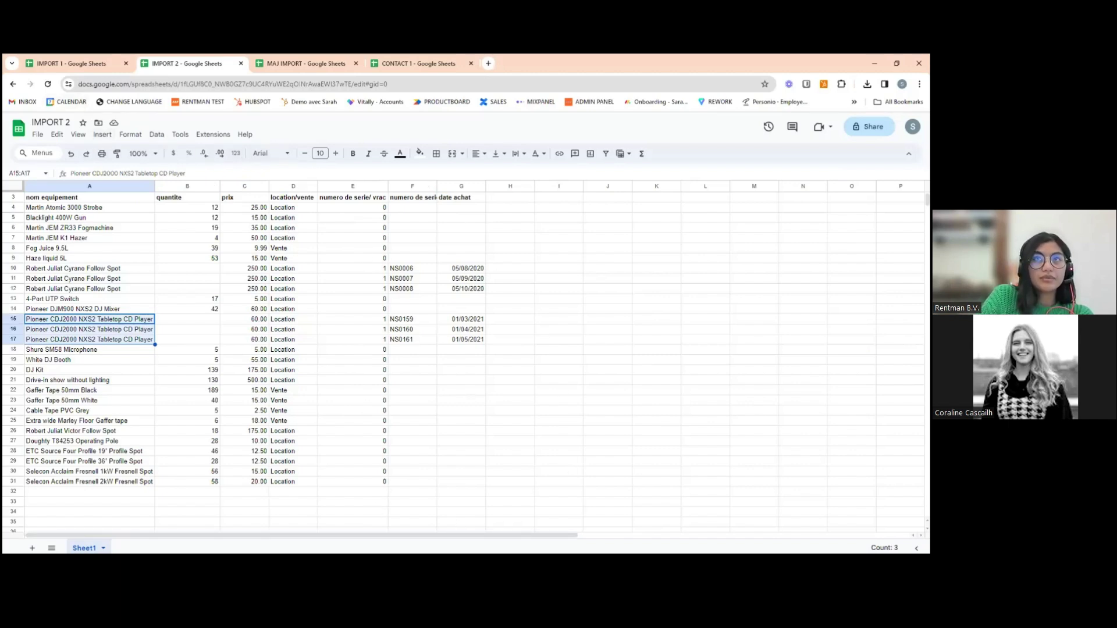
# Switch to Rentman and start an equipment import with Oui chosen for importing serial numbers, keeping the all-lines-as-new-items import type
pyautogui.hotkey('alt', 'Tab')
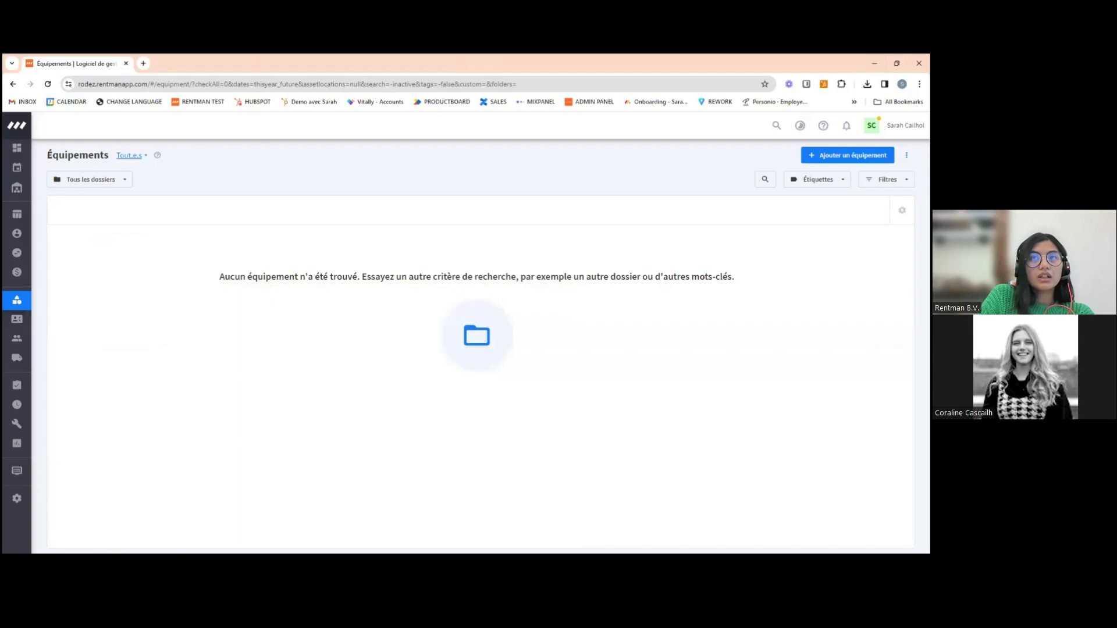
pyautogui.click(907, 154)
pyautogui.click(894, 180)
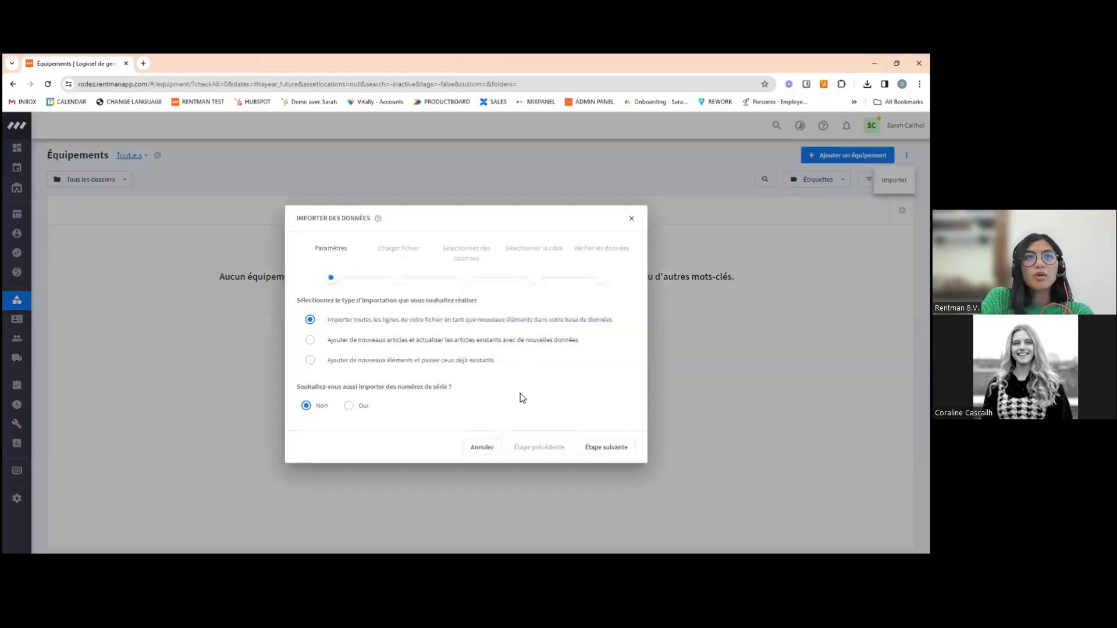
pyautogui.click(349, 405)
pyautogui.click(593, 451)
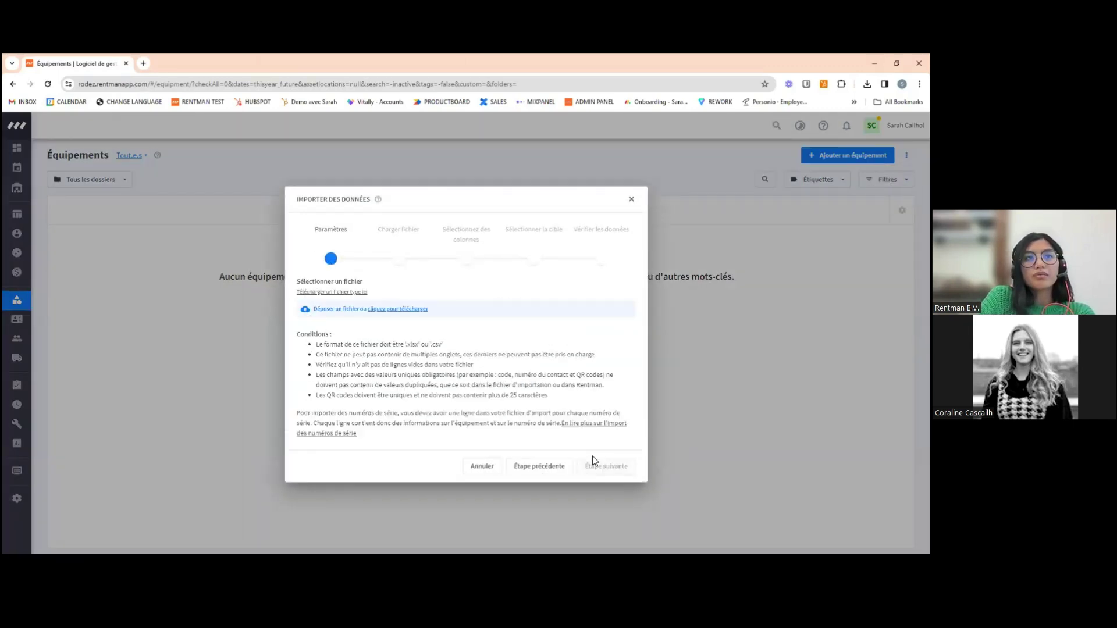
# Load the file IMPORT Equipements 2 into the import and set Contient en-tête to Oui
pyautogui.click(405, 309)
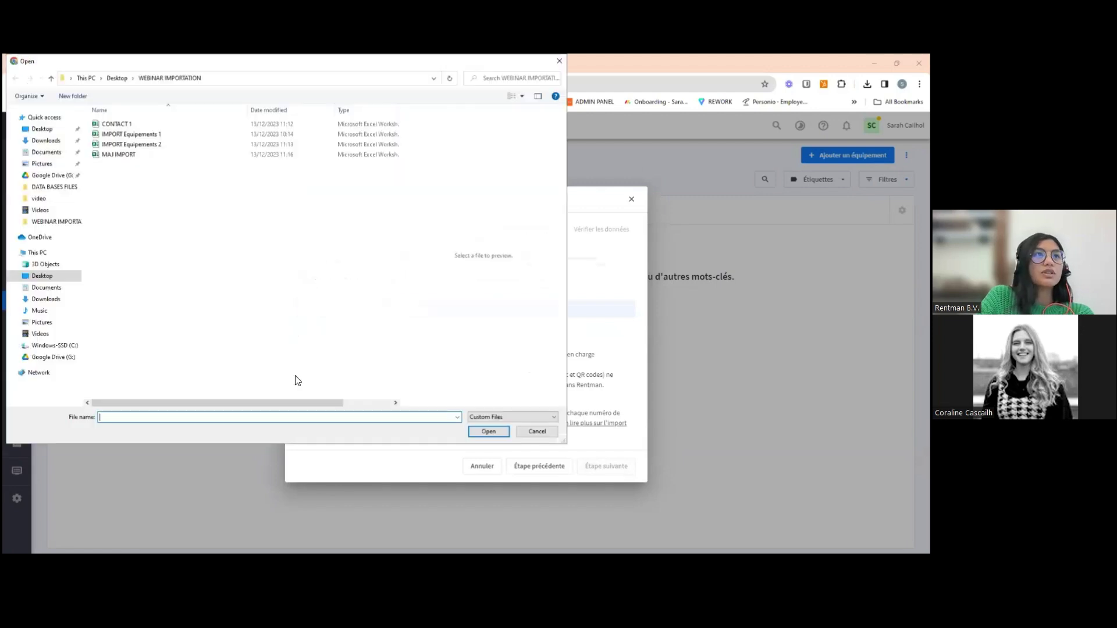
pyautogui.doubleClick(309, 143)
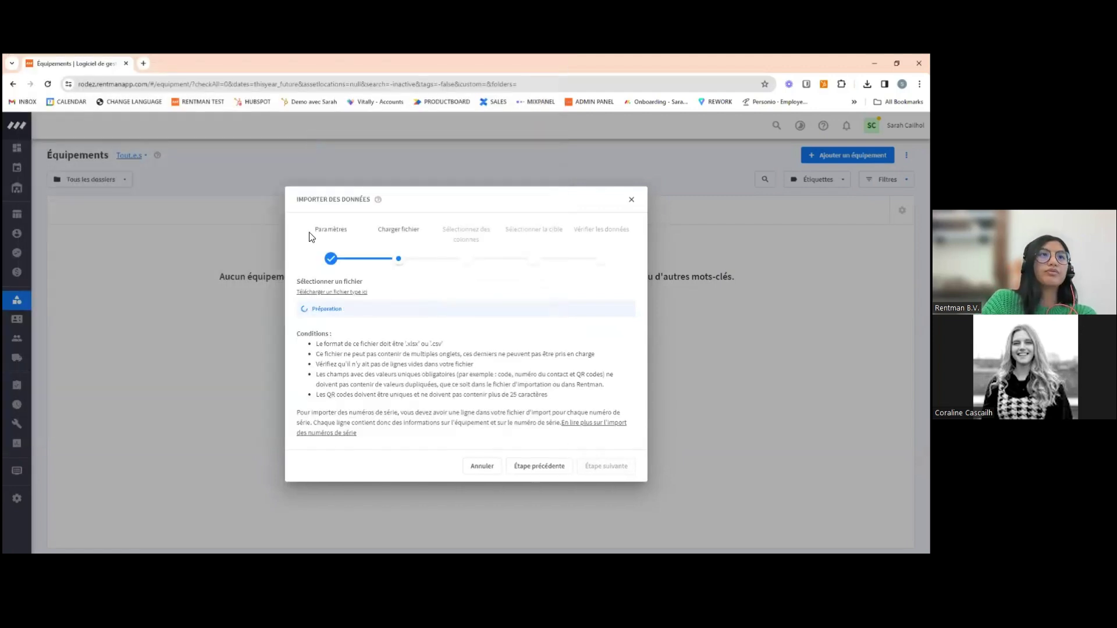
pyautogui.click(240, 228)
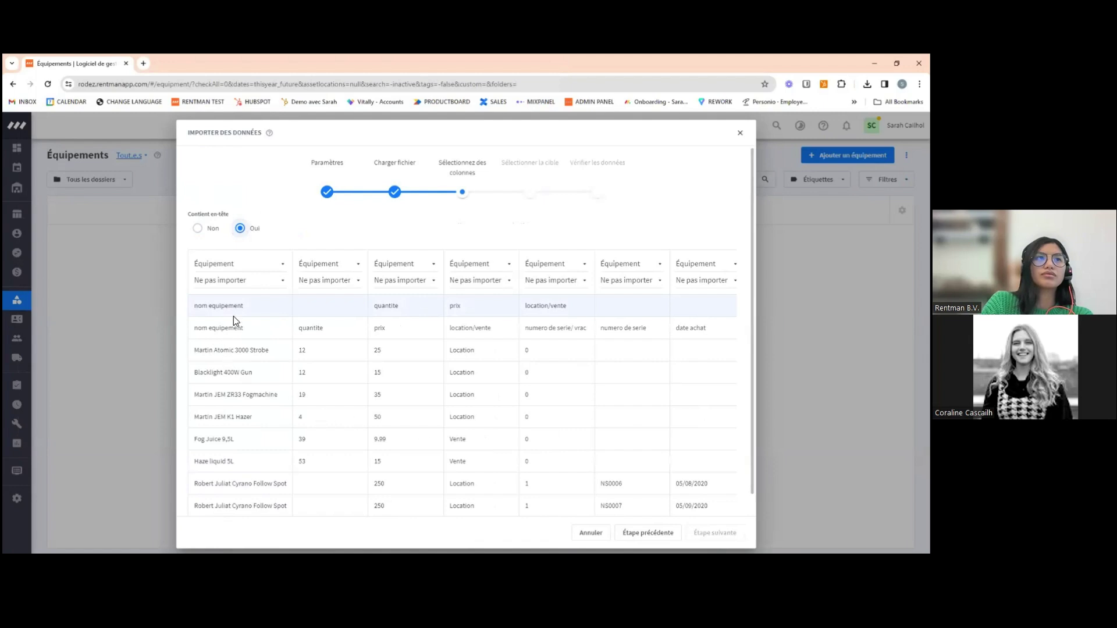
# Map the first import column, holding the equipment names, to Nom (dans la base de données)
pyautogui.click(249, 285)
pyautogui.scroll(-3, 287, 413)
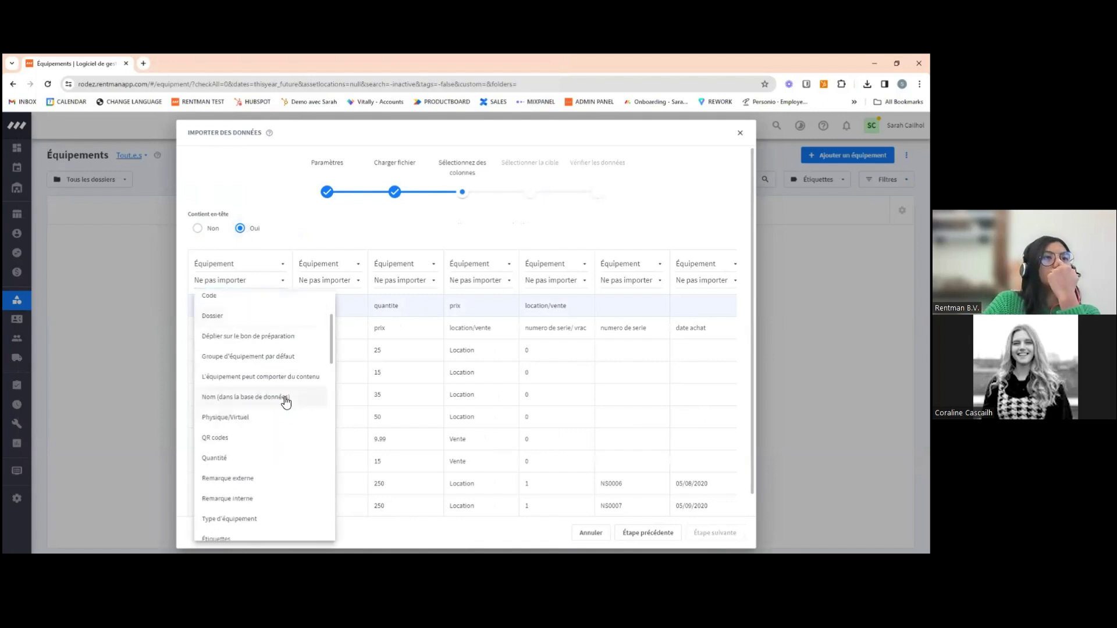
pyautogui.click(285, 401)
# Map the second import column to the equipment field Quantité
pyautogui.click(323, 281)
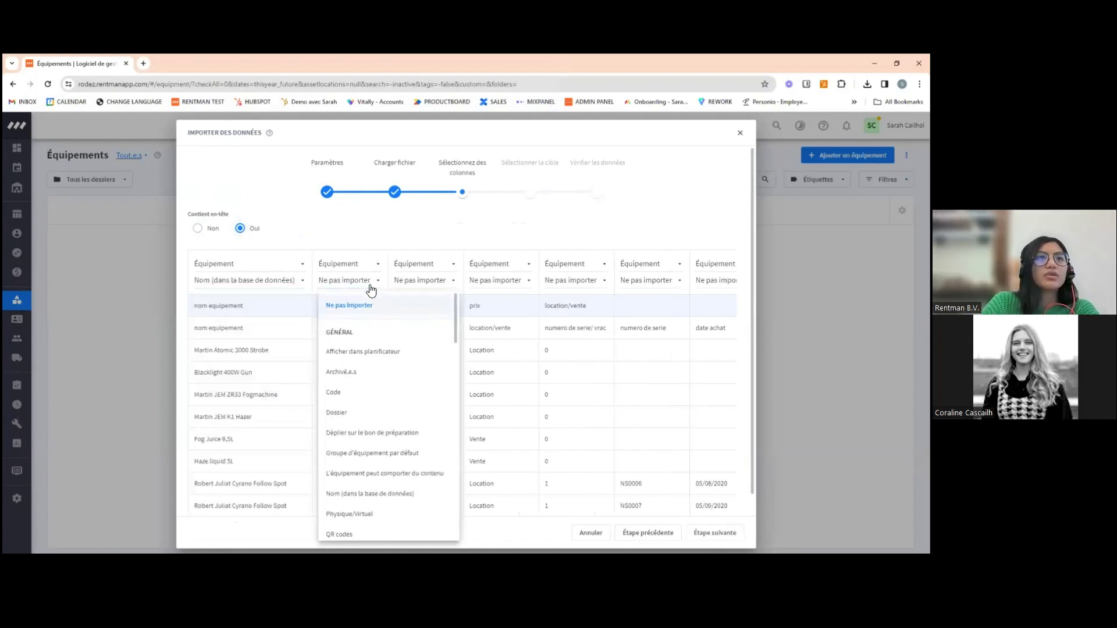
pyautogui.click(371, 285)
pyautogui.click(351, 282)
pyautogui.scroll(-5, 381, 419)
pyautogui.scroll(-3, 388, 430)
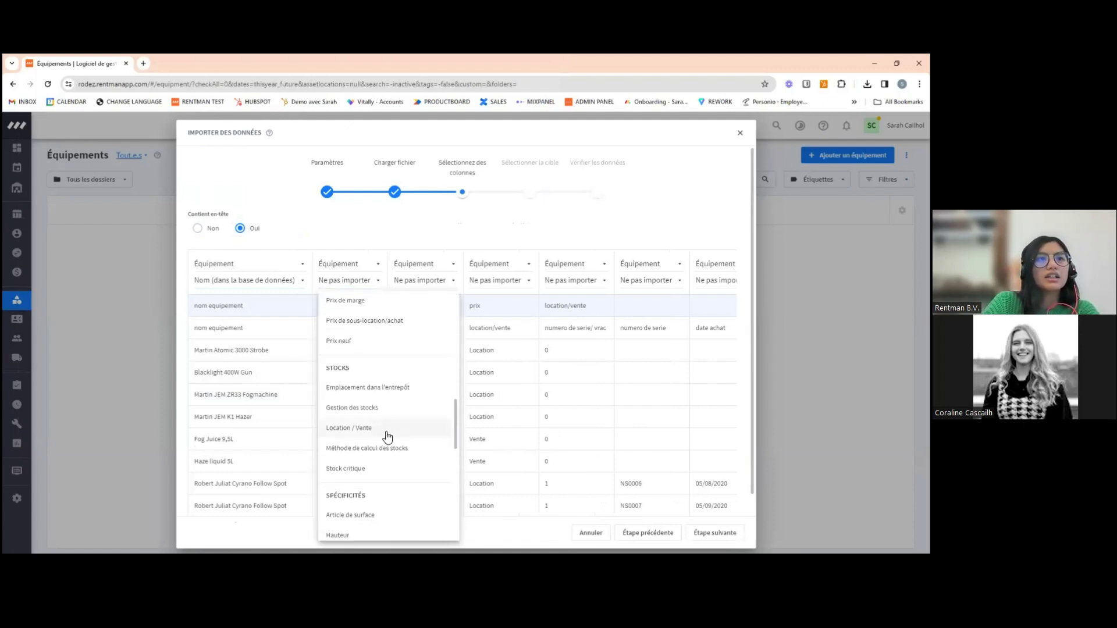
pyautogui.scroll(-5, 387, 440)
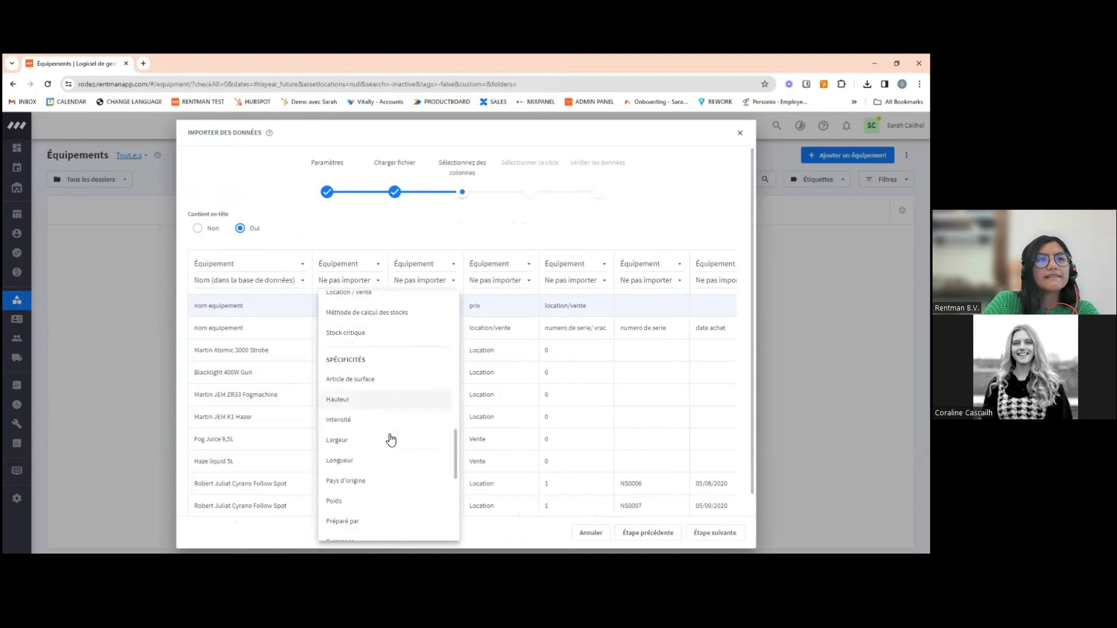
pyautogui.scroll(9, 393, 440)
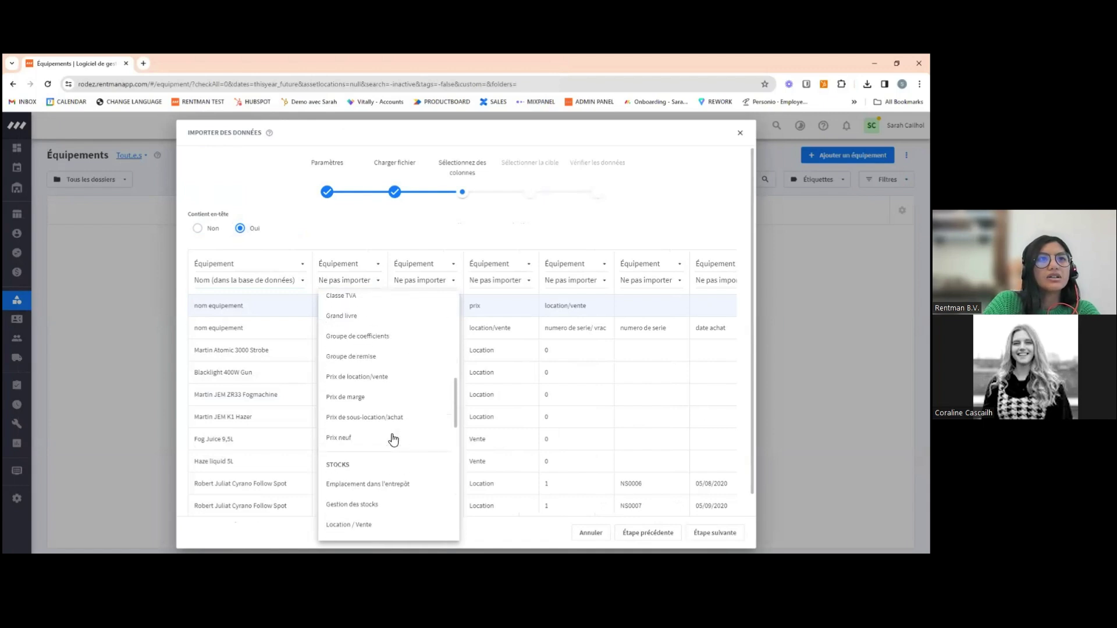
pyautogui.click(369, 406)
# Map the third import column, holding the prices, to Prix de location/vente
pyautogui.click(407, 281)
pyautogui.scroll(-5, 428, 409)
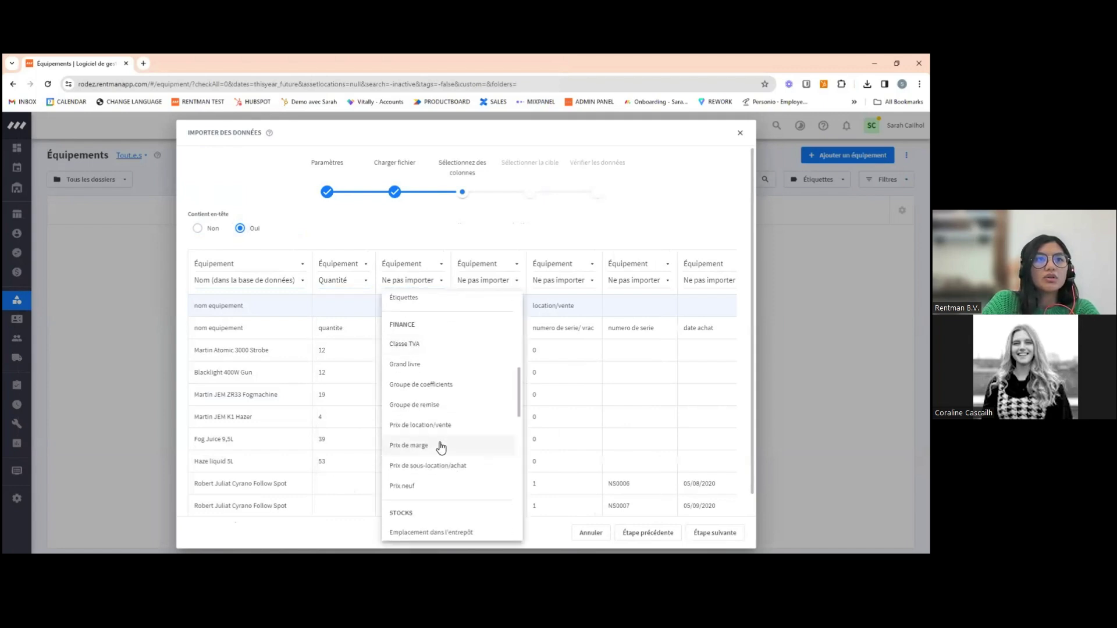
pyautogui.click(451, 378)
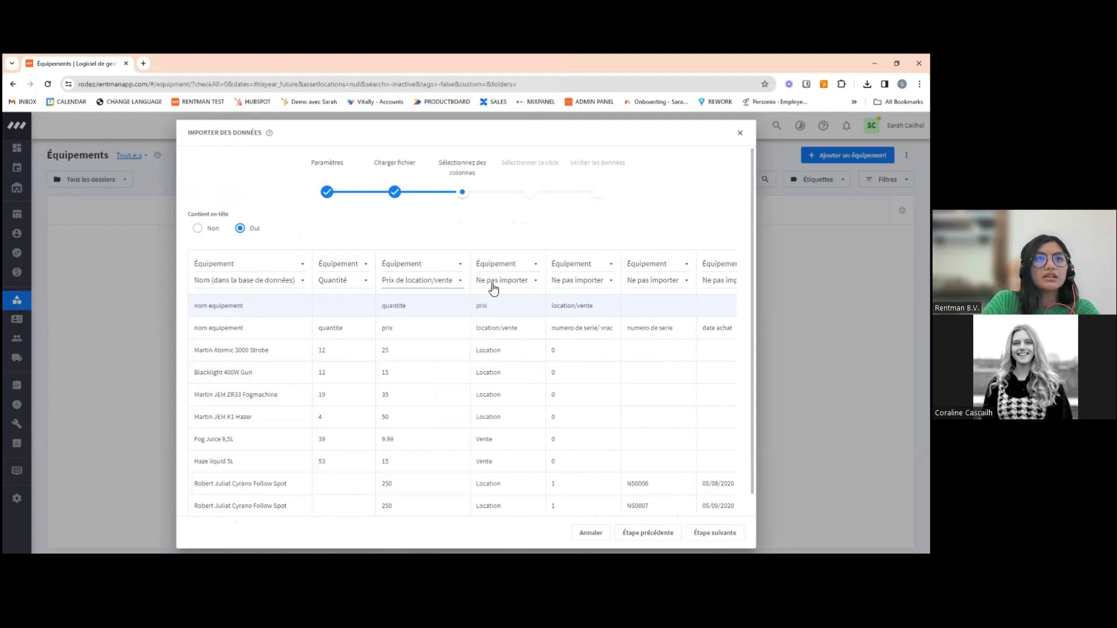
# Map the fourth import column, holding the Location and Vente values, to Prix de location/vente
pyautogui.click(494, 281)
pyautogui.scroll(-5, 498, 399)
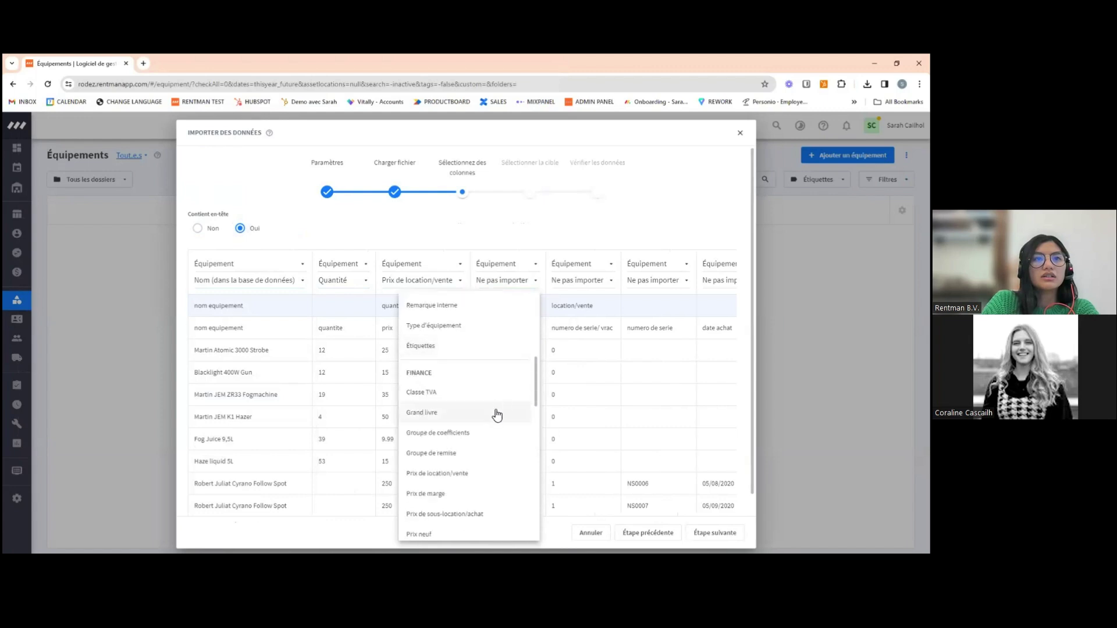
pyautogui.click(437, 425)
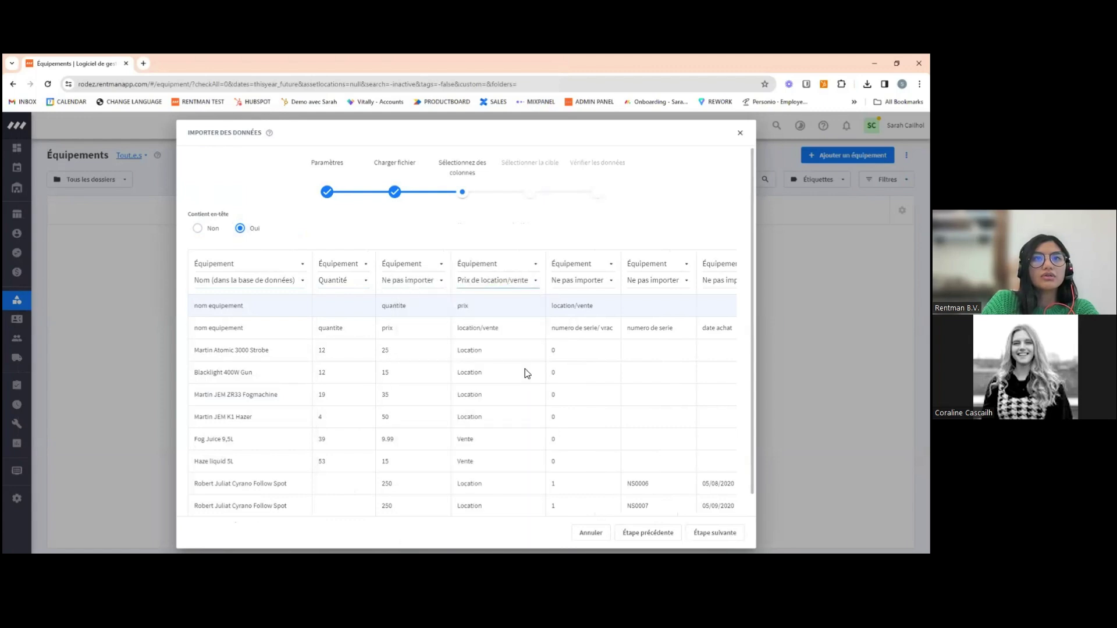
# Map the fifth import column, numero de serie/ vrac, to Méthode de calcul des stocks
pyautogui.click(576, 281)
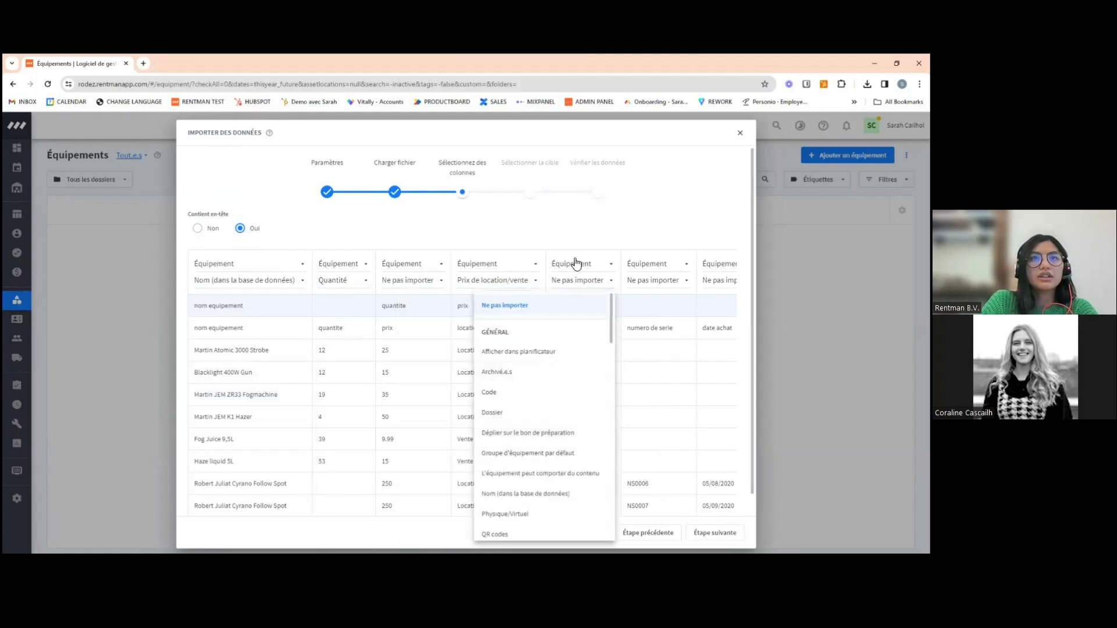
pyautogui.scroll(-3, 558, 401)
pyautogui.scroll(-5, 564, 431)
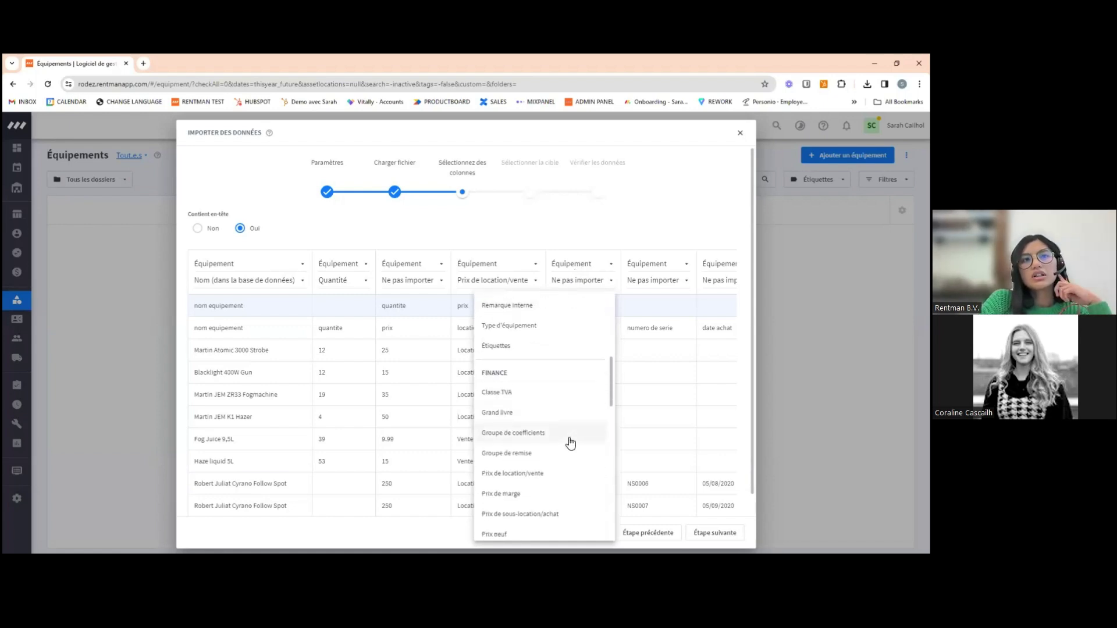
pyautogui.scroll(-1, 554, 448)
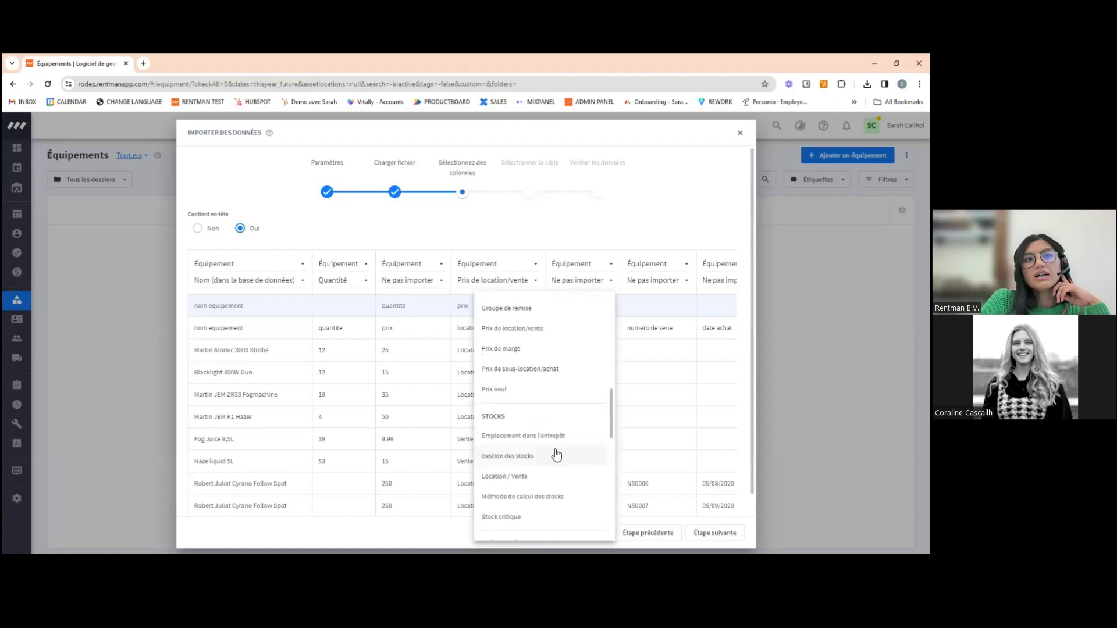
pyautogui.click(543, 497)
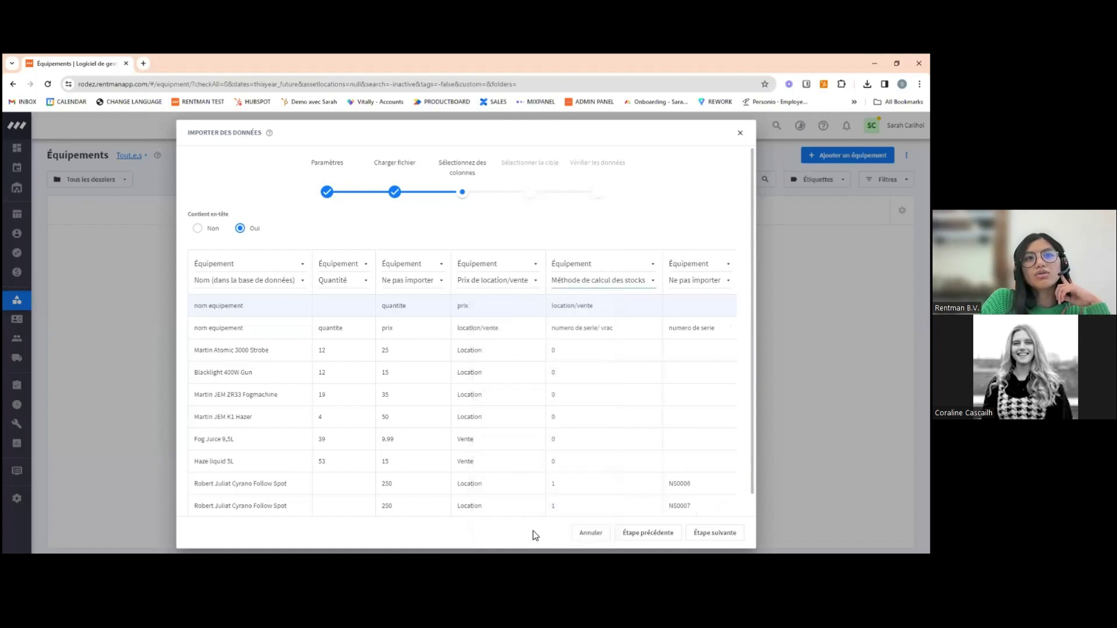
# Map the sixth import column, numero de serie, to the Numéro de série field of the Numéro de série category
pyautogui.scroll(-1, 617, 444)
pyautogui.moveTo(541, 500); pyautogui.dragTo(610, 502)
pyautogui.click(623, 267)
pyautogui.scroll(-5, 585, 414)
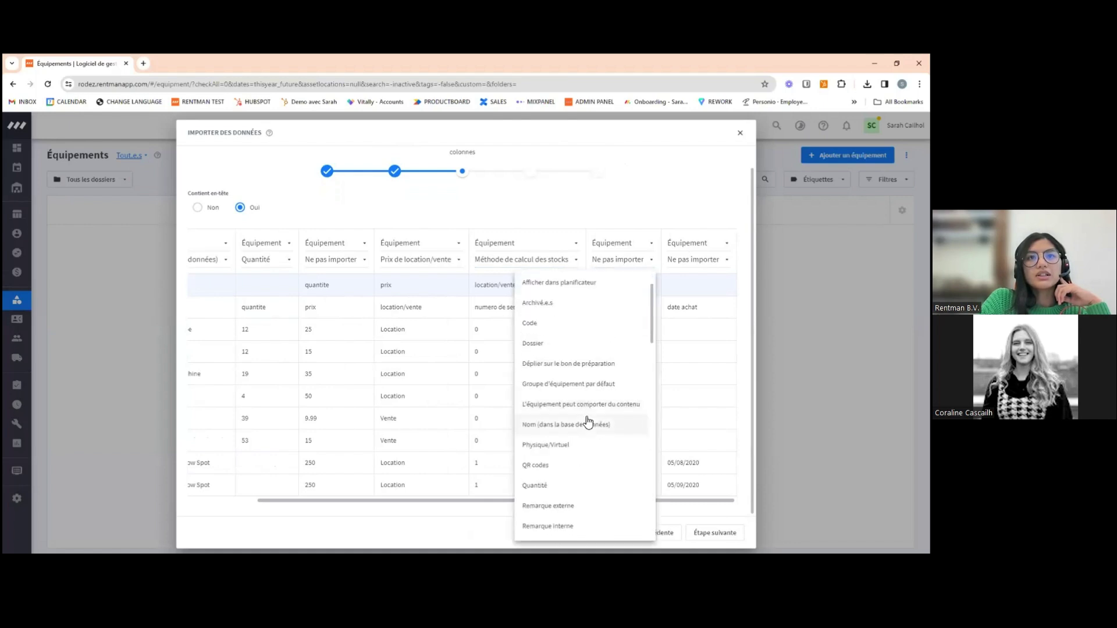
pyautogui.click(639, 245)
pyautogui.click(636, 285)
pyautogui.click(633, 269)
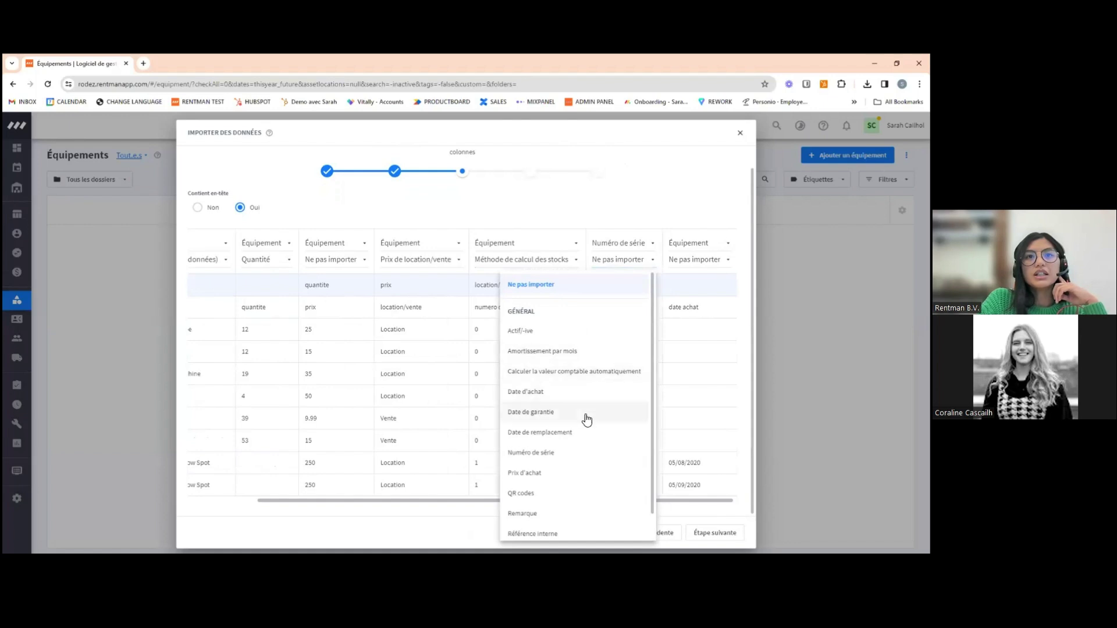
pyautogui.scroll(-1, 563, 393)
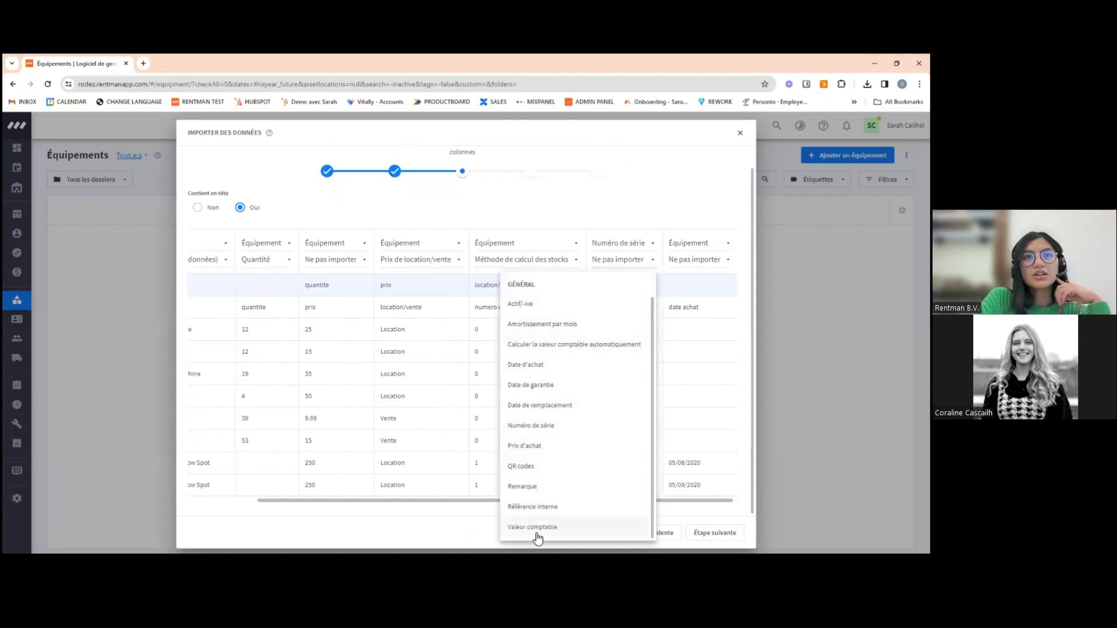
pyautogui.click(538, 425)
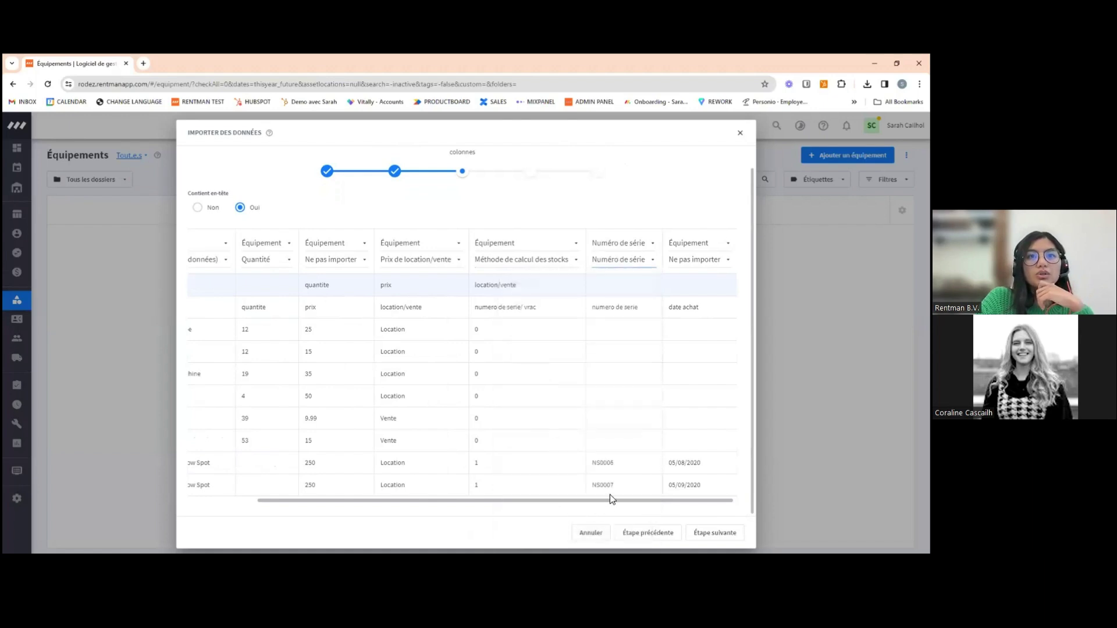
# Map the seventh import column, date achat, to Date d'achat in the Numéro de série category
pyautogui.click(700, 245)
pyautogui.click(702, 289)
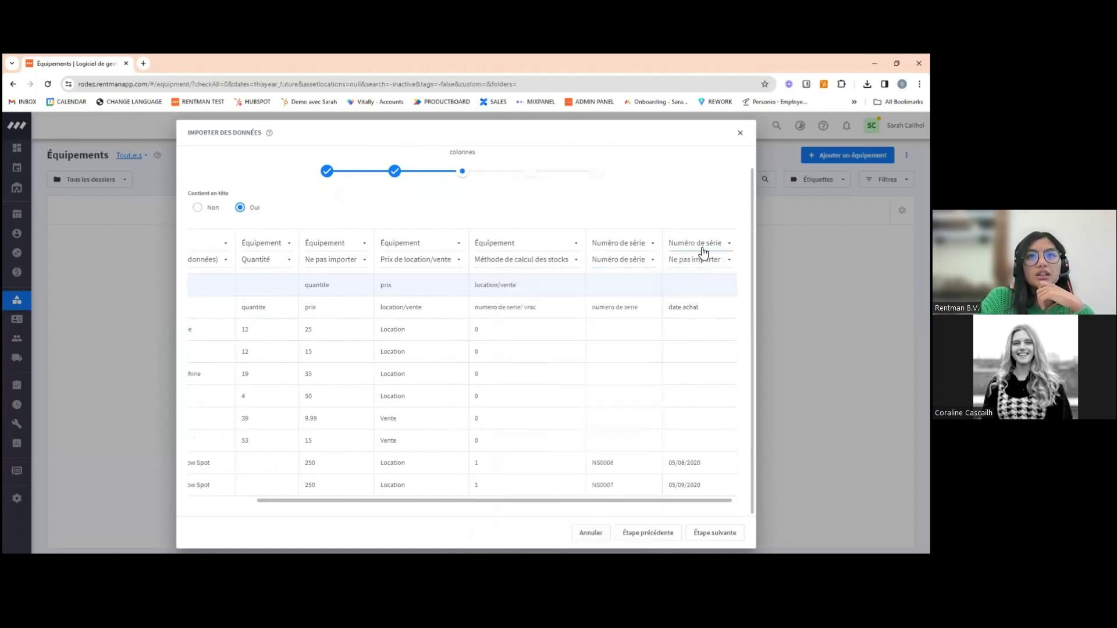
pyautogui.click(701, 259)
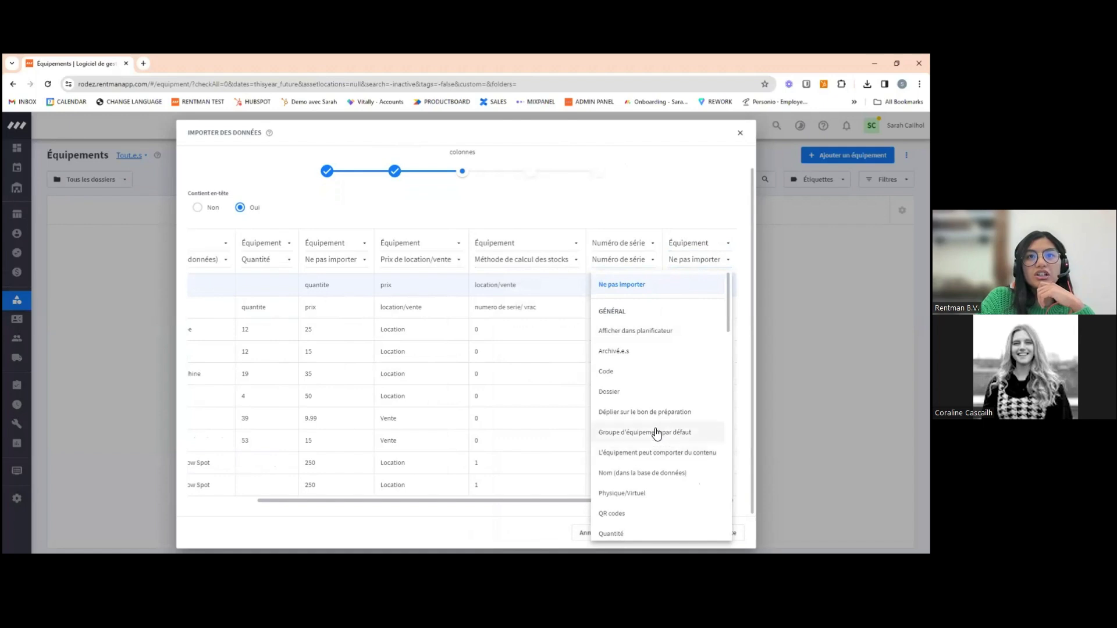
pyautogui.scroll(-8, 657, 434)
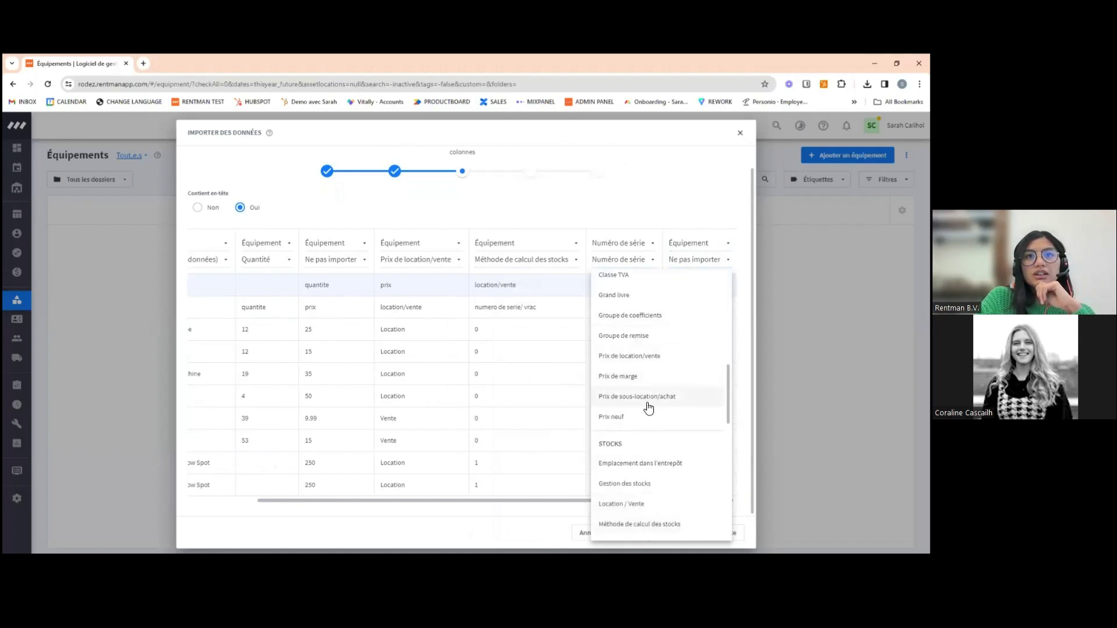
pyautogui.scroll(-3, 660, 407)
pyautogui.scroll(-3, 668, 405)
pyautogui.scroll(4, 658, 370)
pyautogui.scroll(6, 677, 317)
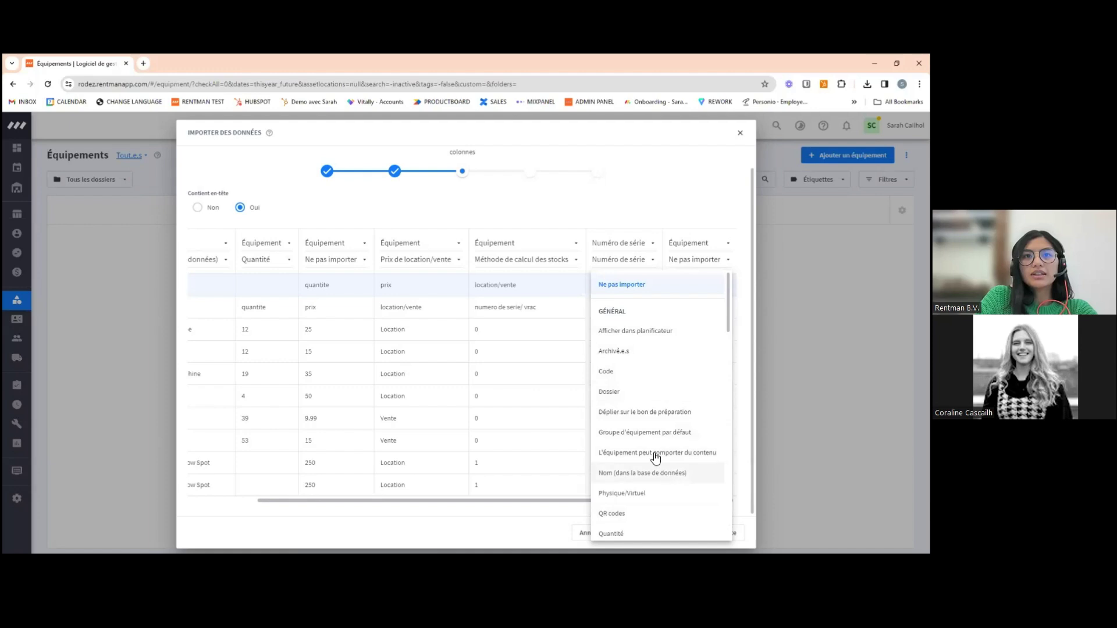
pyautogui.click(701, 244)
pyautogui.click(698, 289)
pyautogui.click(701, 261)
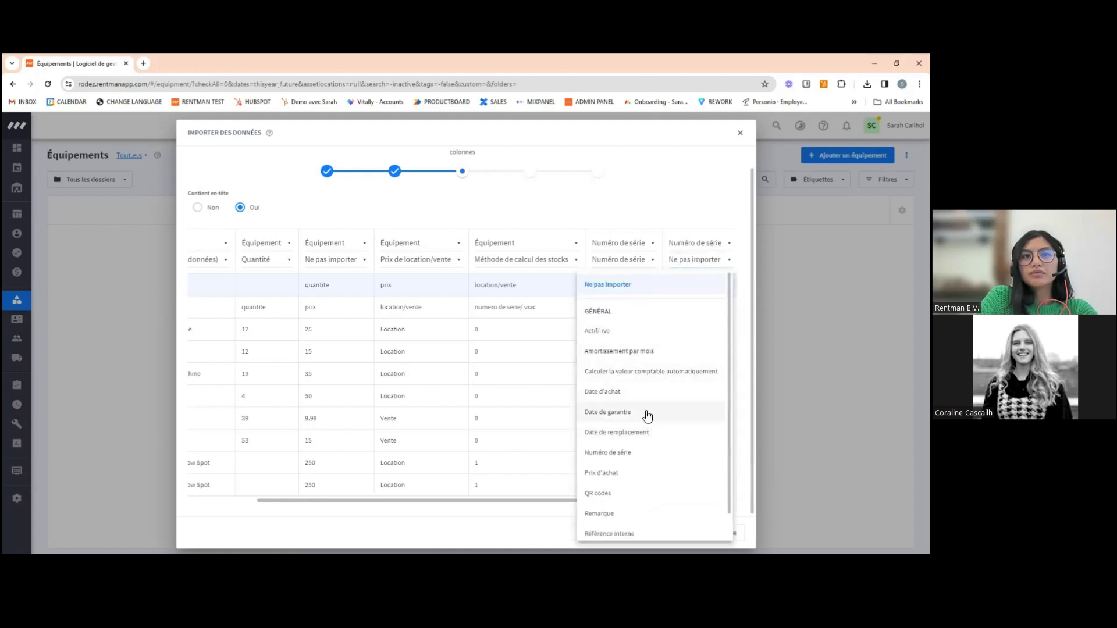
pyautogui.click(633, 395)
# Accept Dossier principal and ENTREPOT PRINCIPAL as the import targets, then run the import
pyautogui.click(717, 533)
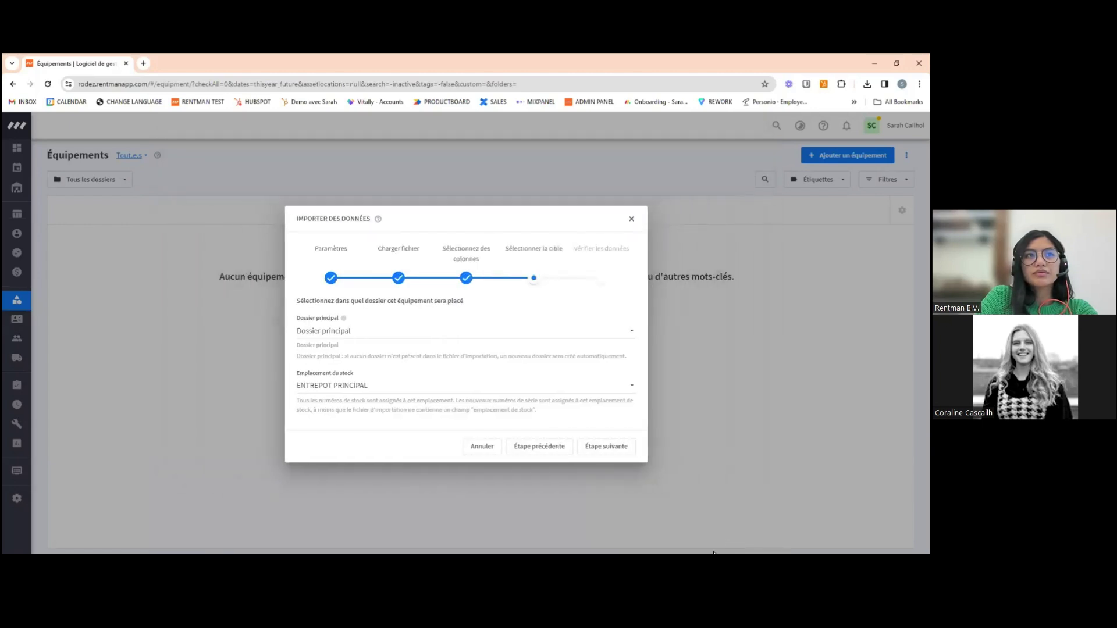
pyautogui.click(600, 449)
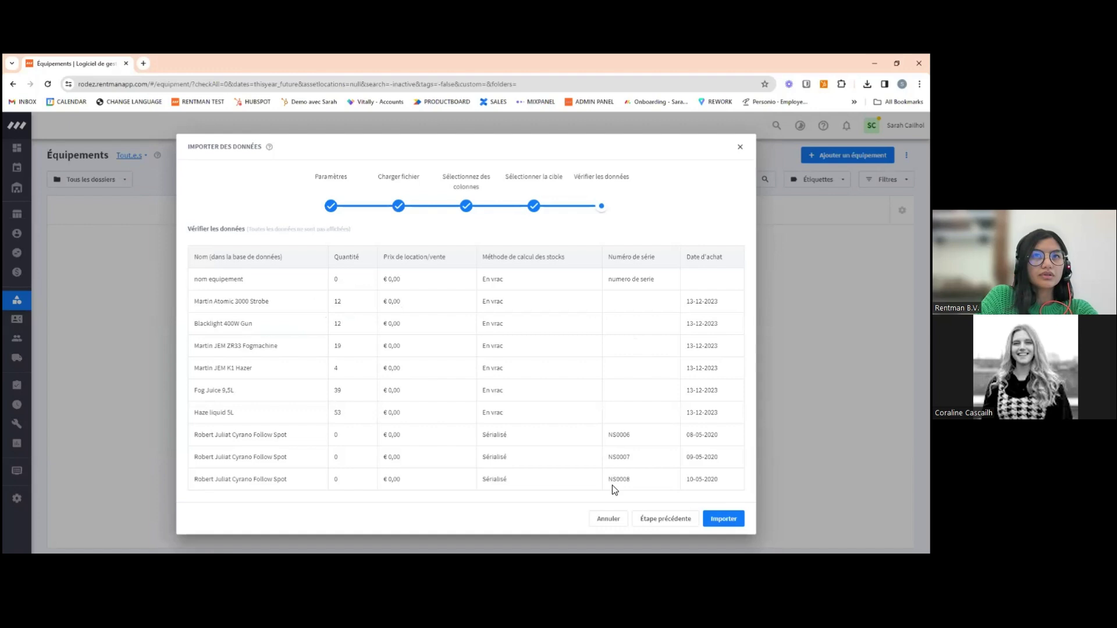
pyautogui.click(722, 519)
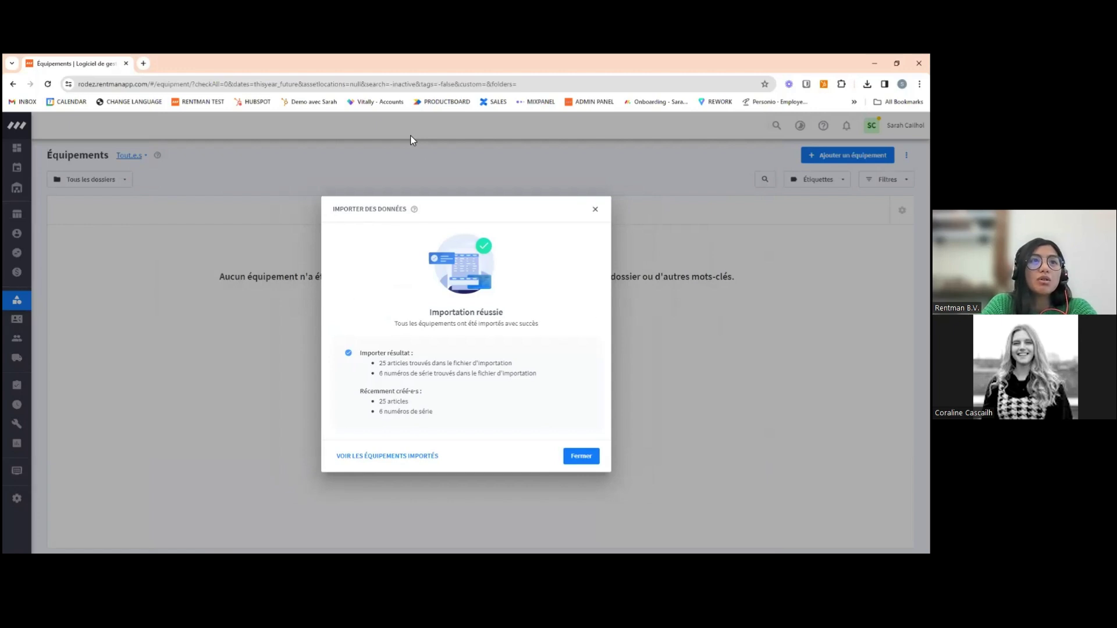
# View the imported equipment and check the serial numbers of the Pioneer CDJ2000 NXS2 Tabletop CD Player
pyautogui.moveTo(379, 374); pyautogui.dragTo(495, 374)
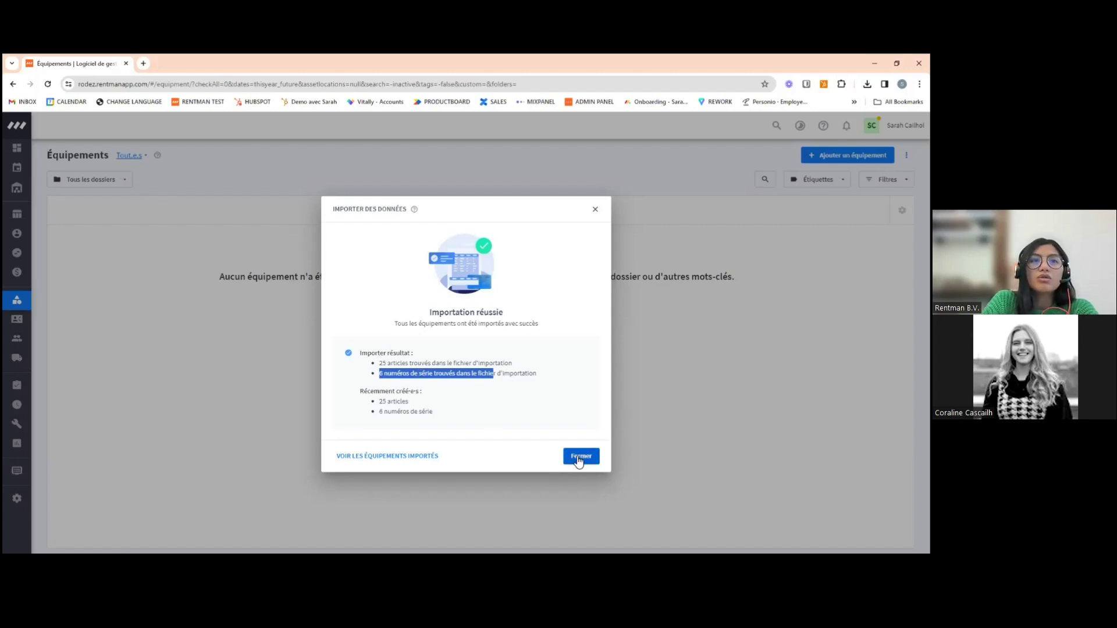
pyautogui.click(408, 460)
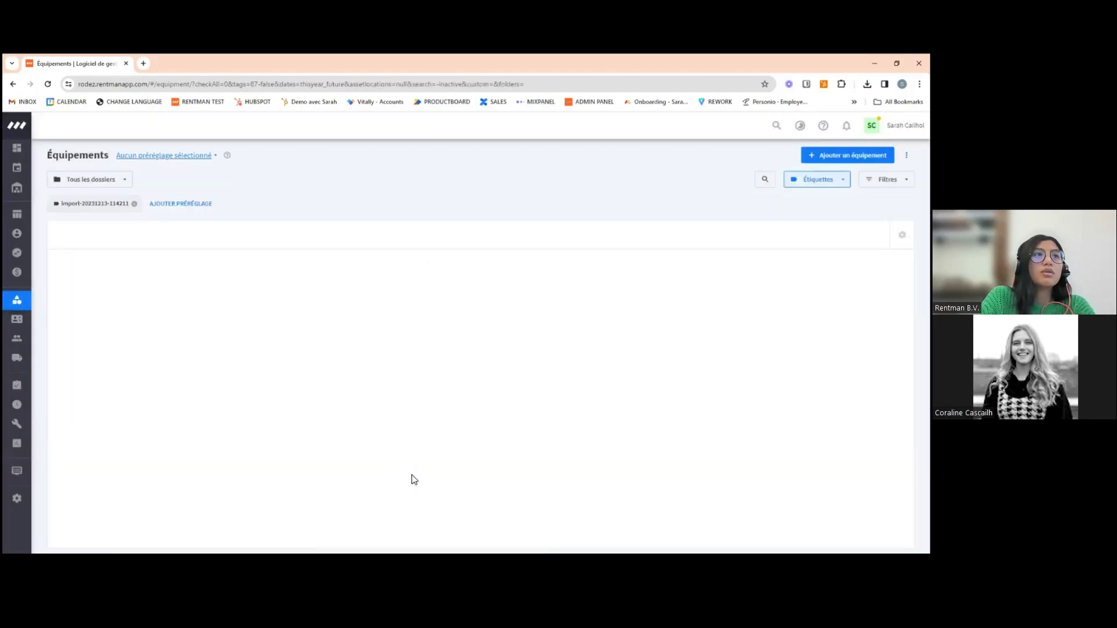
pyautogui.scroll(-3, 426, 434)
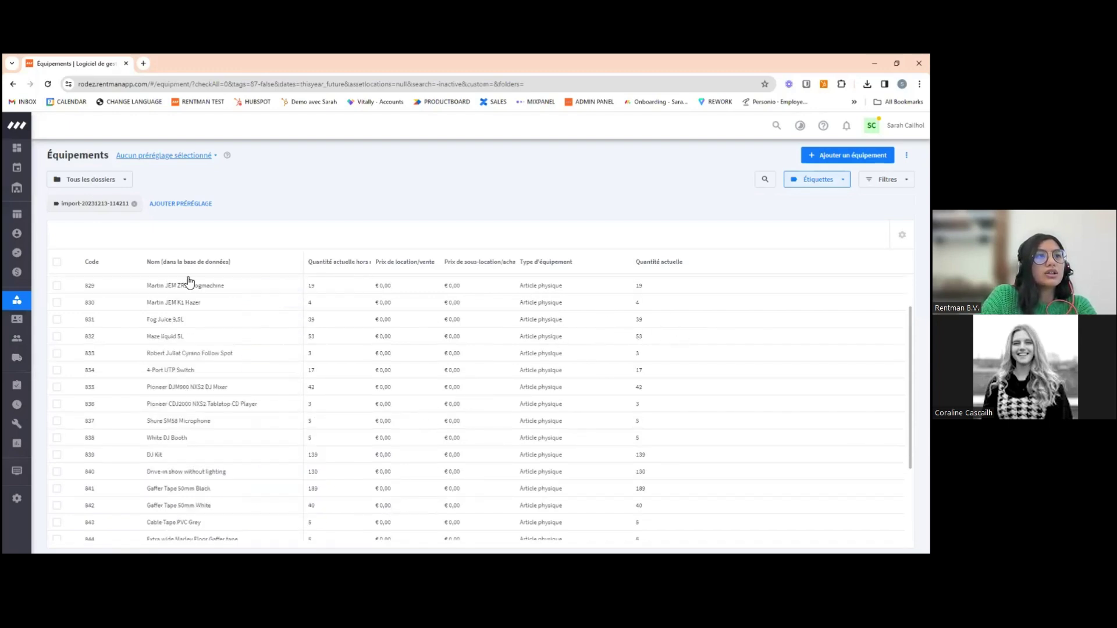
pyautogui.doubleClick(168, 404)
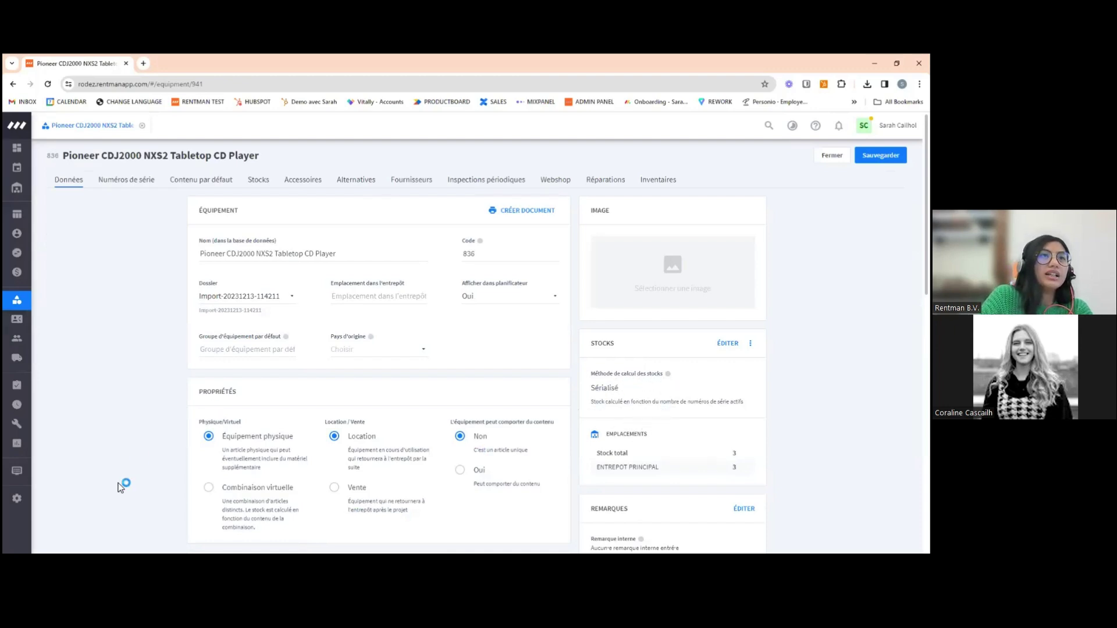
pyautogui.click(115, 185)
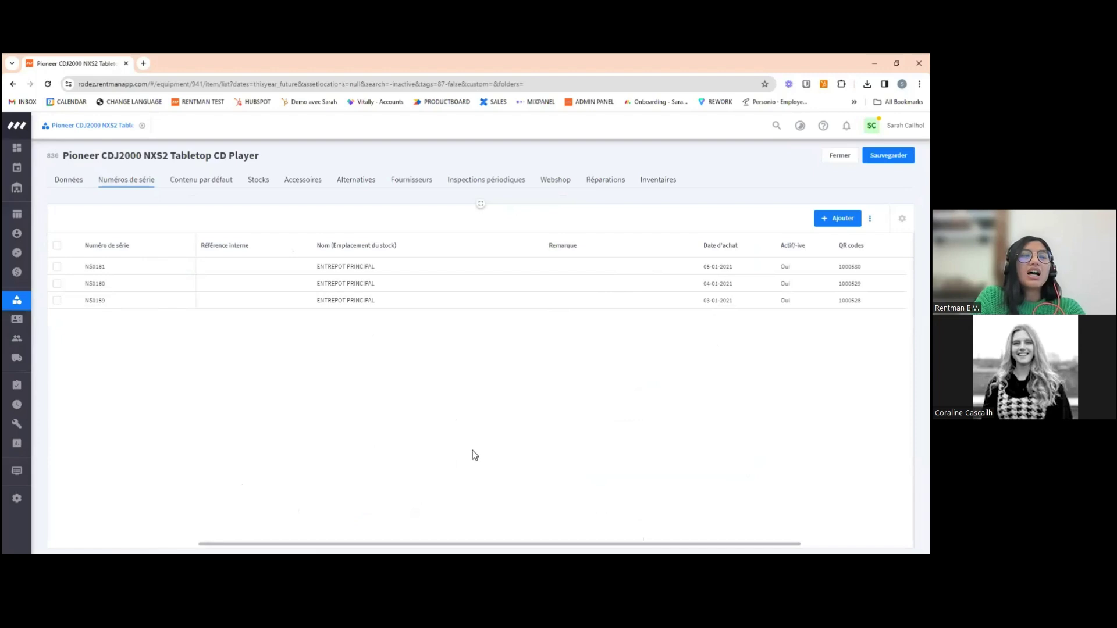
# Switch to the IMPORT 2 Google Sheet and add the header qr in cell H3
pyautogui.click(874, 63)
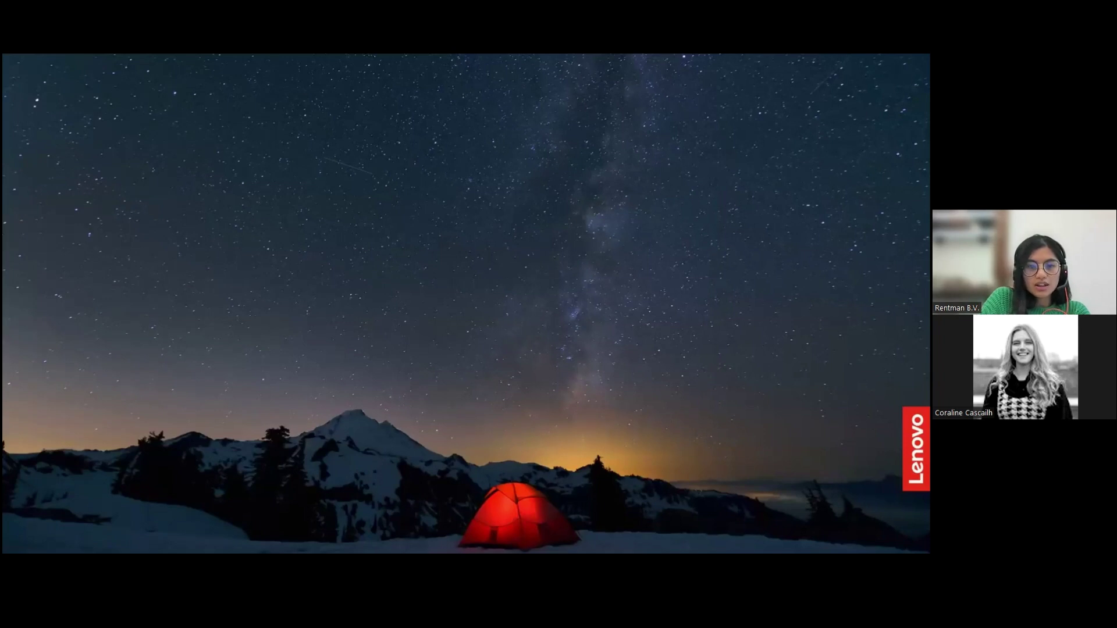
pyautogui.hotkey('alt', 'Tab')
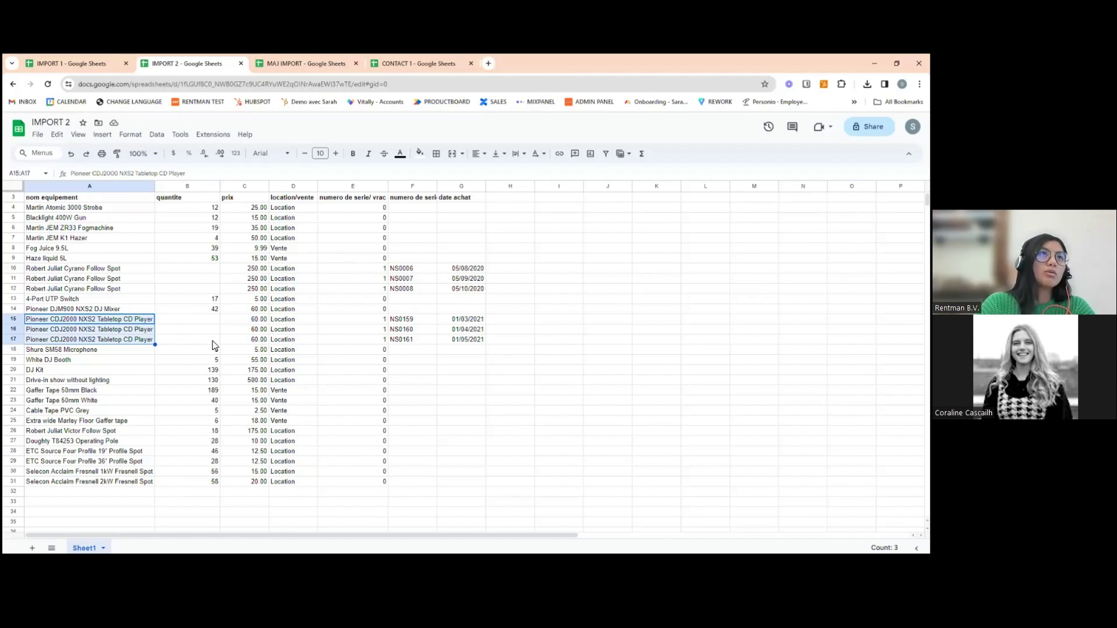
pyautogui.click(502, 198)
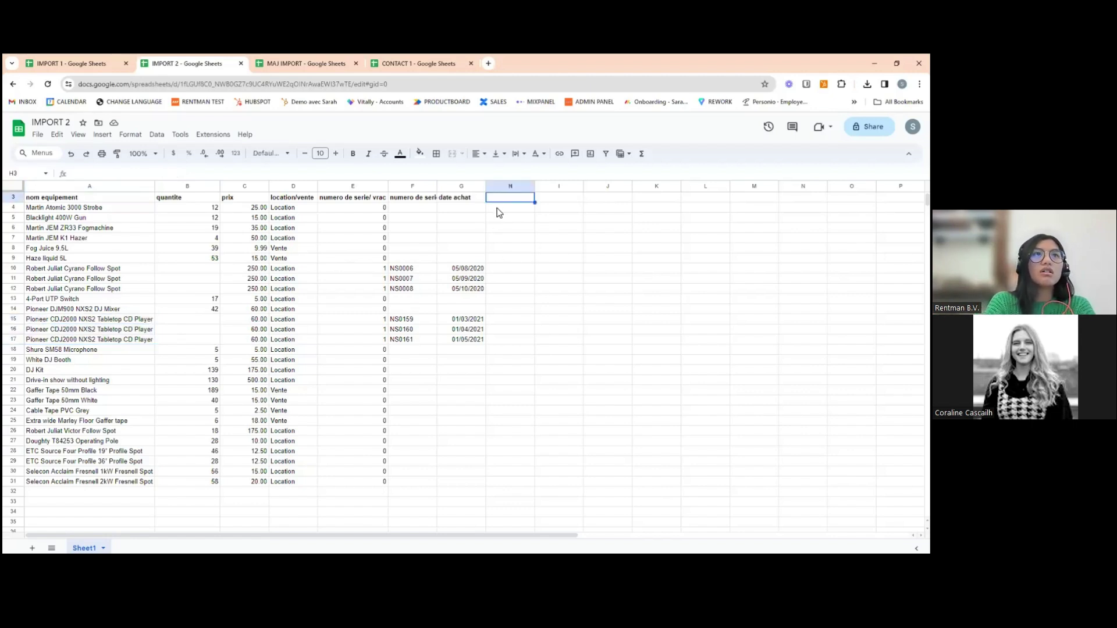
pyautogui.write('qt')
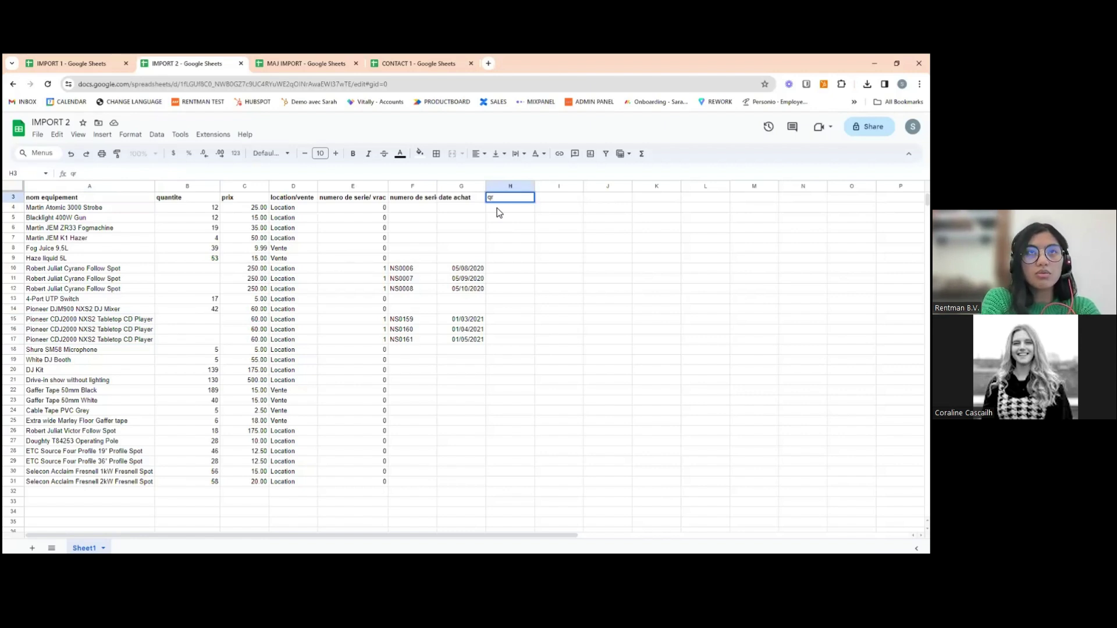
pyautogui.press('Tab')
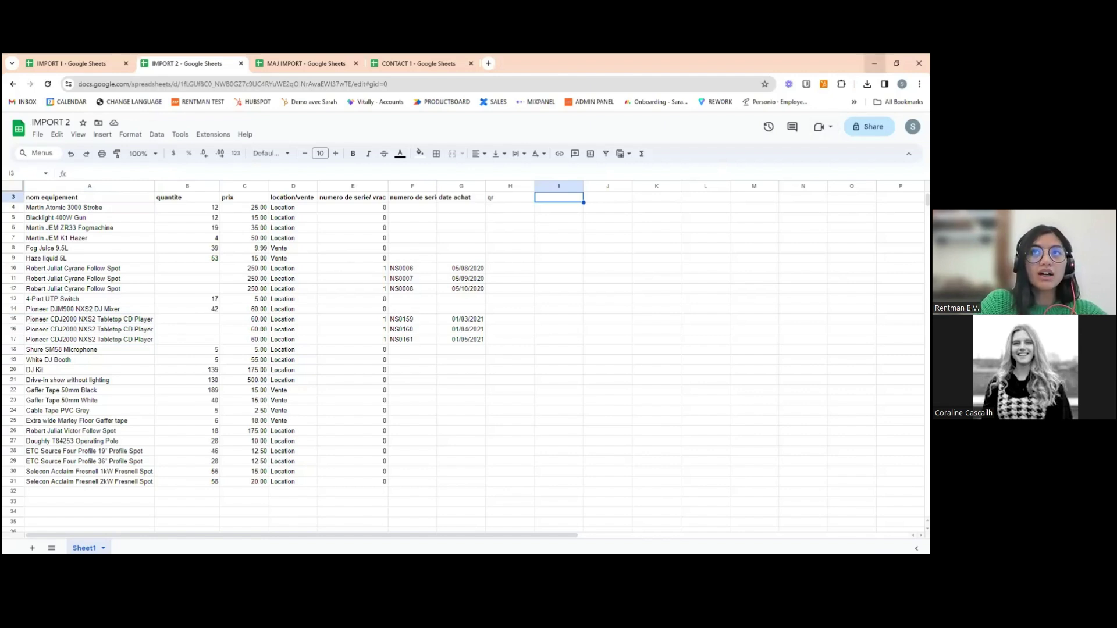
# Switch back to Rentman and examine the CD player's general data, properties and finance fields
pyautogui.click(874, 62)
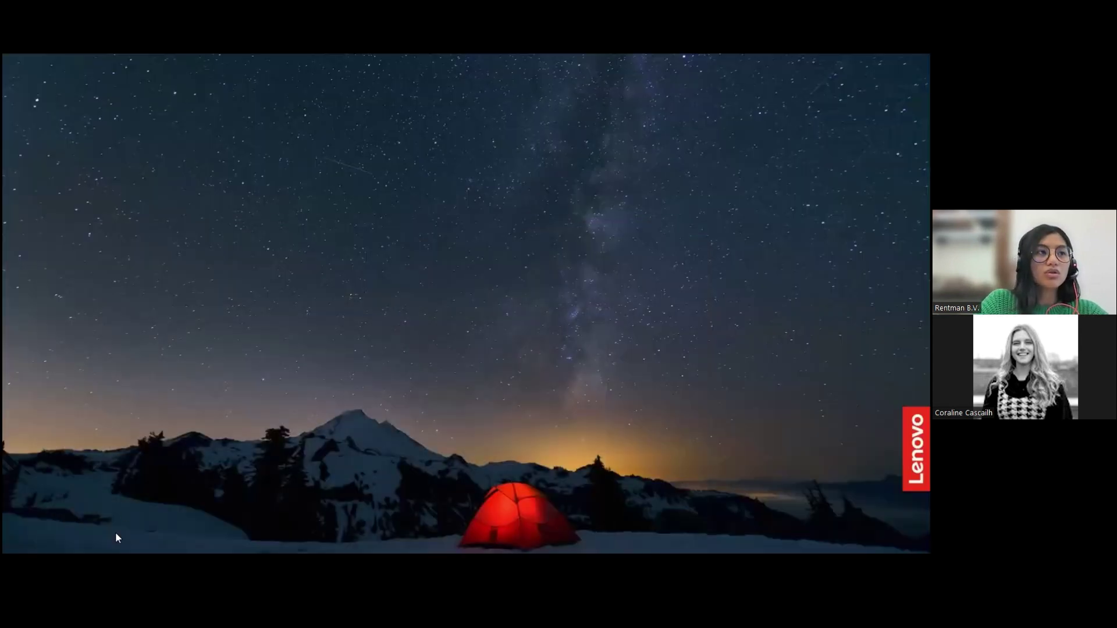
pyautogui.moveTo(116, 552)
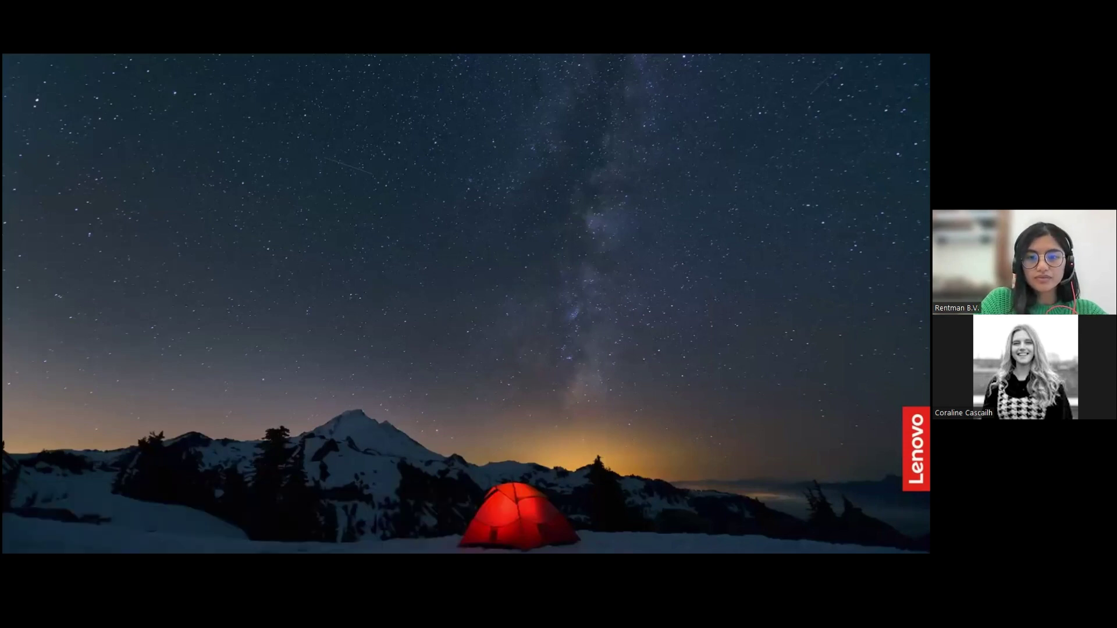
pyautogui.hotkey('alt', 'Tab')
pyautogui.moveTo(76, 302)
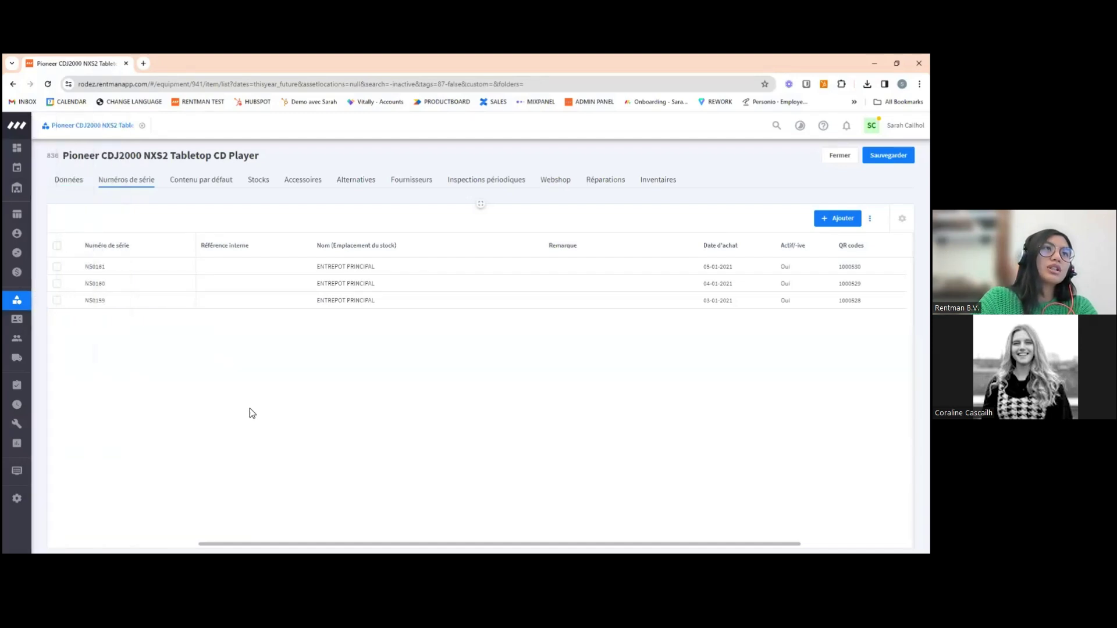
pyautogui.click(69, 179)
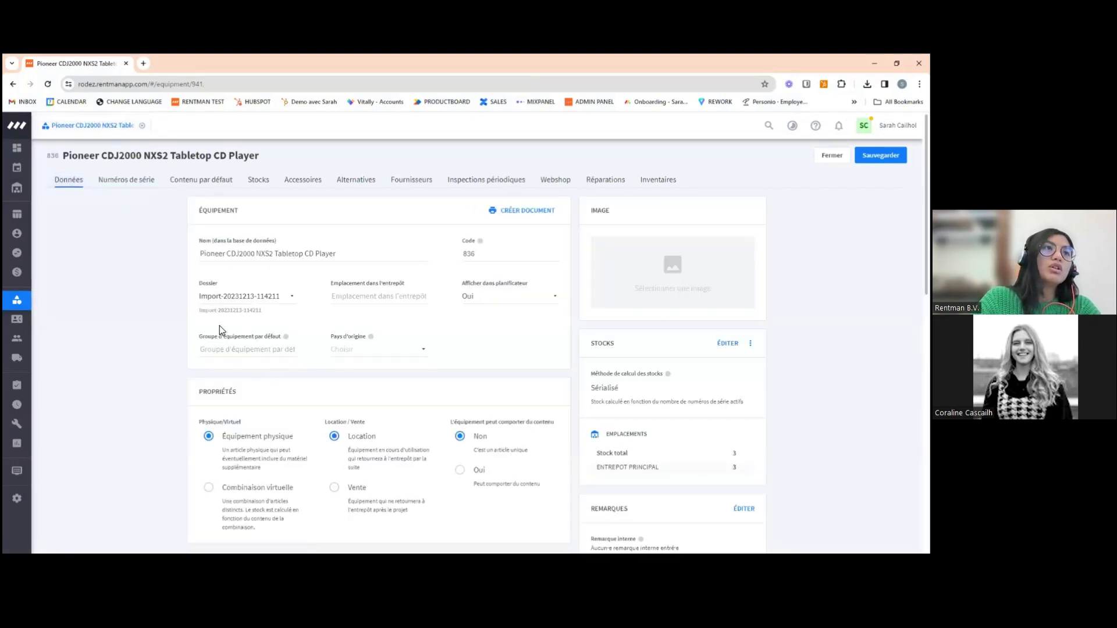
pyautogui.scroll(-2, 448, 432)
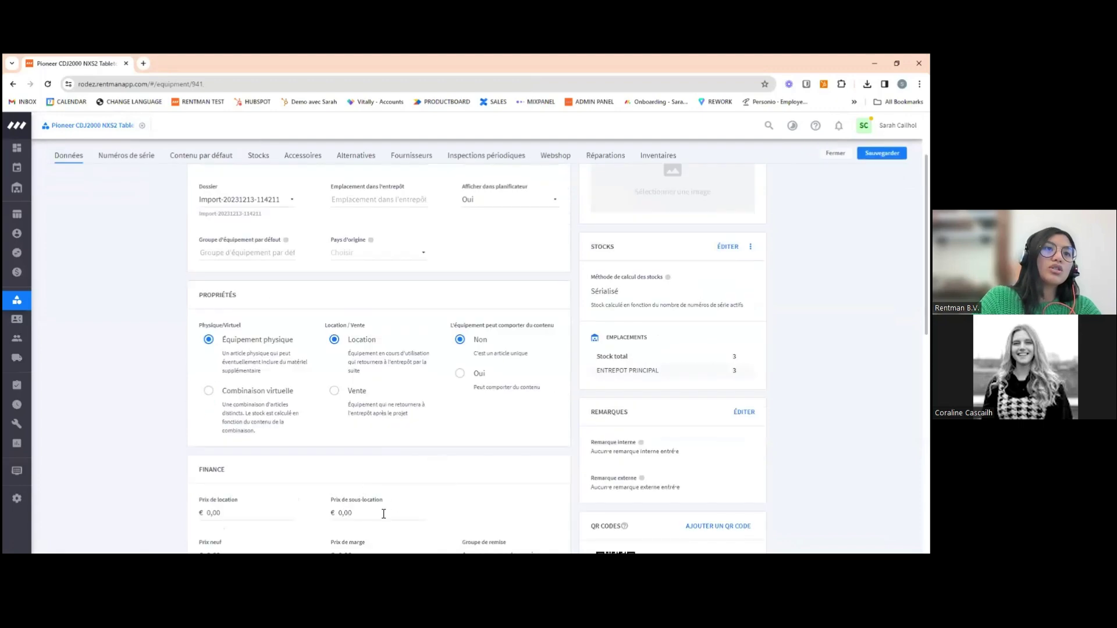
pyautogui.scroll(-2, 383, 514)
pyautogui.click(349, 459)
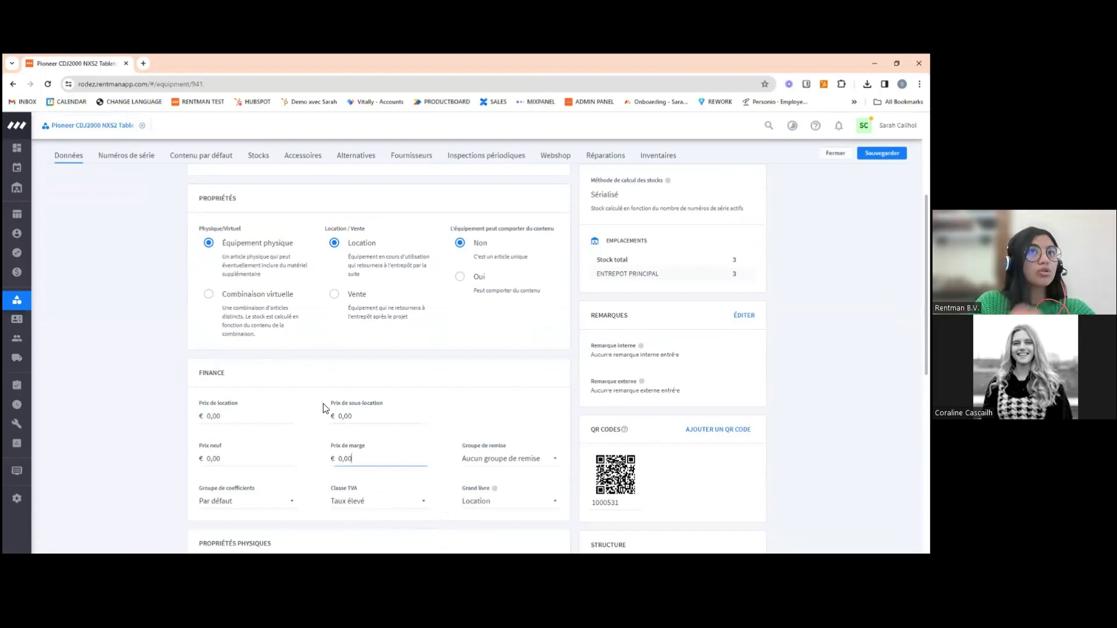
# Examine the CD player's physical properties and its Extra input fields section
pyautogui.scroll(-3, 423, 375)
pyautogui.scroll(-3, 422, 374)
pyautogui.scroll(-2, 210, 368)
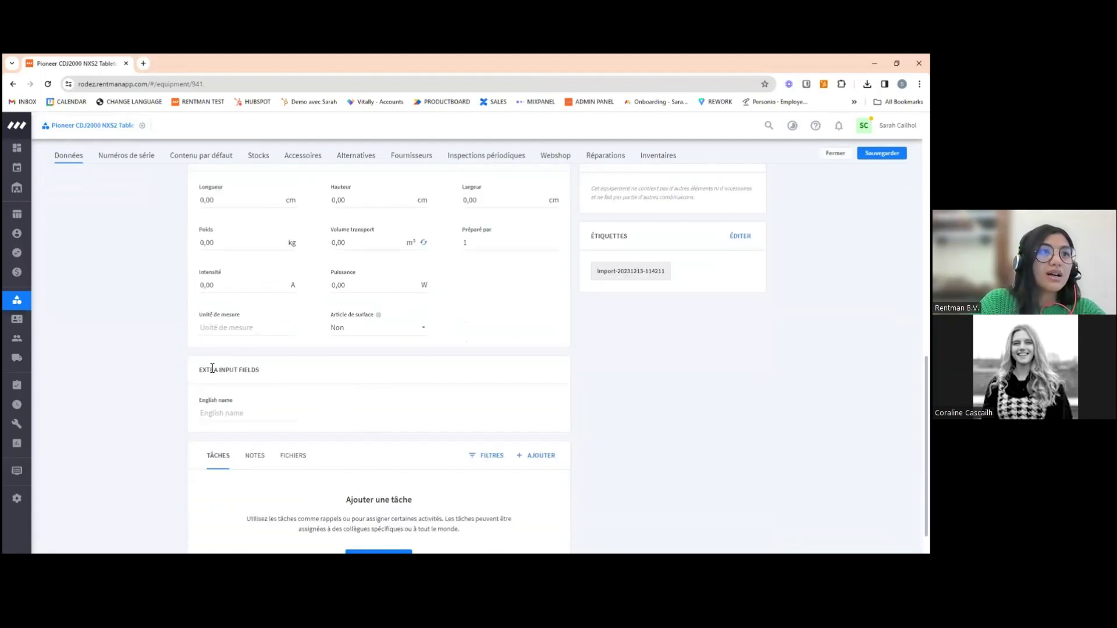
pyautogui.moveTo(203, 369); pyautogui.dragTo(266, 375)
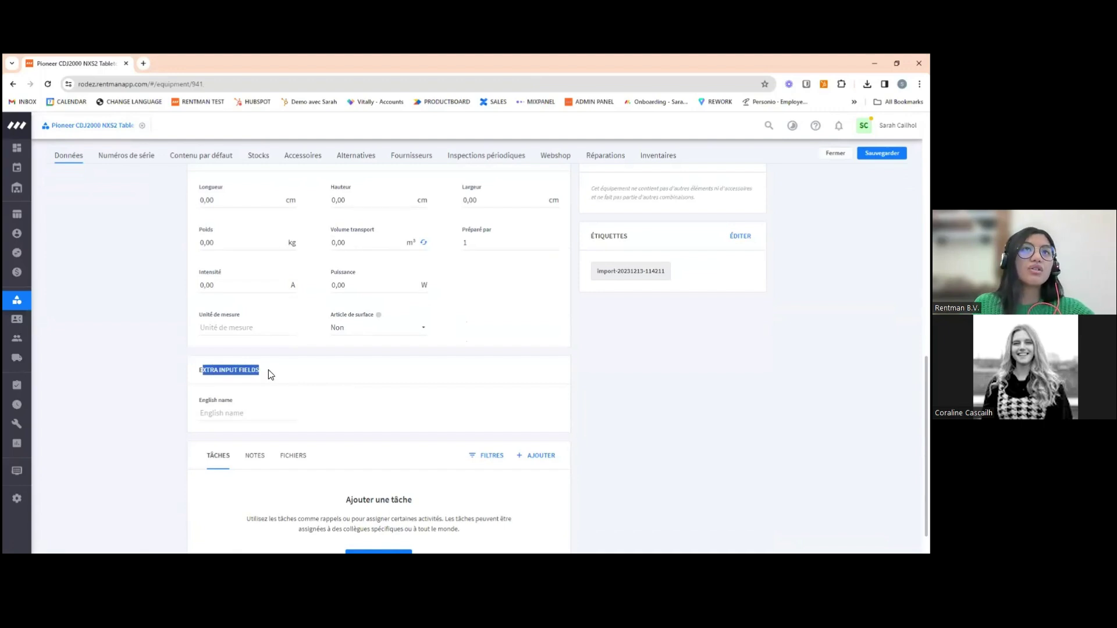
pyautogui.click(261, 369)
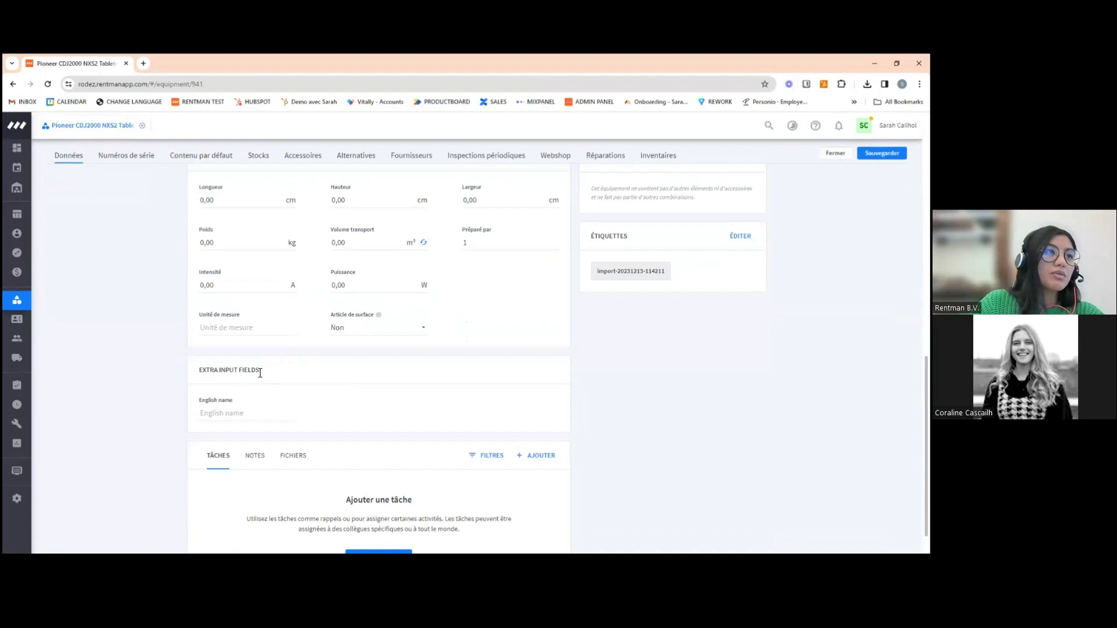
# Open the additional input fields settings and start a new text field that belongs to Équipement
pyautogui.click(19, 509)
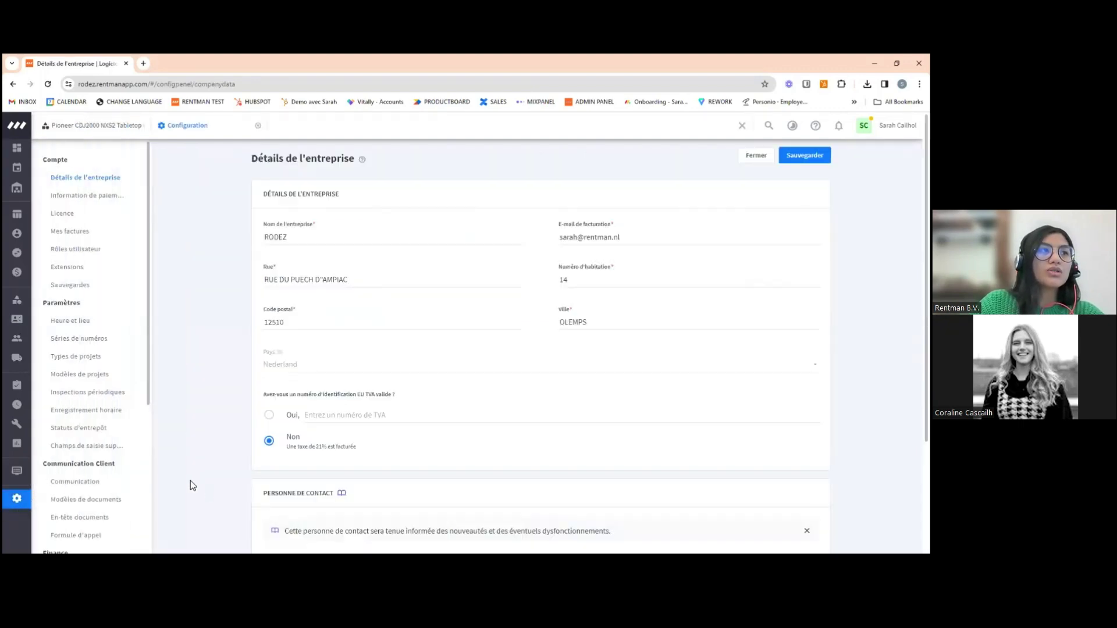
pyautogui.click(92, 449)
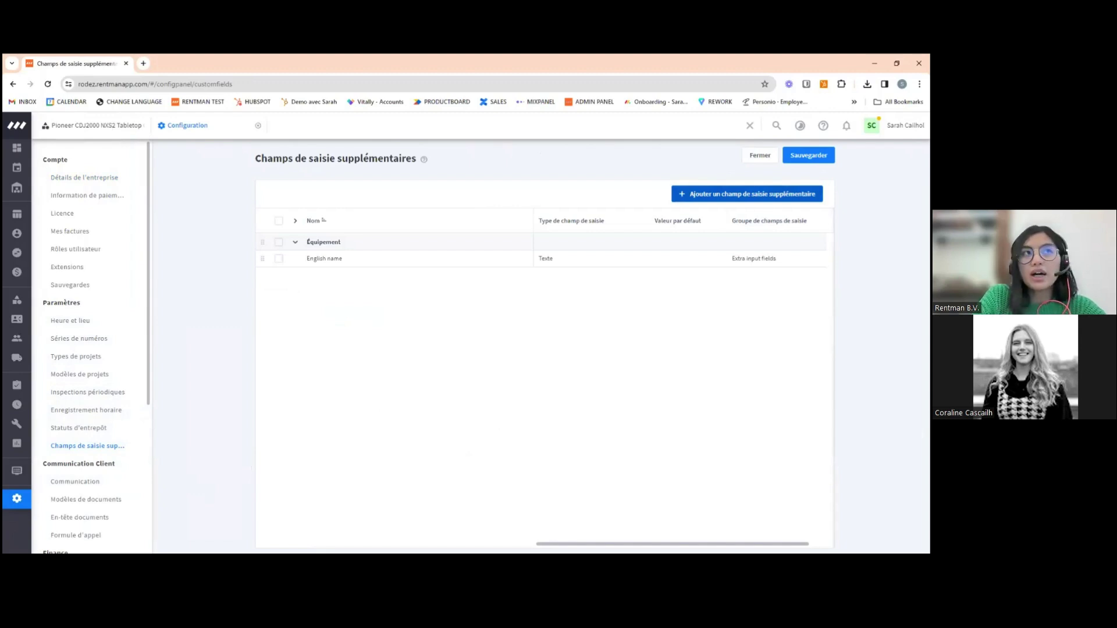
pyautogui.click(755, 194)
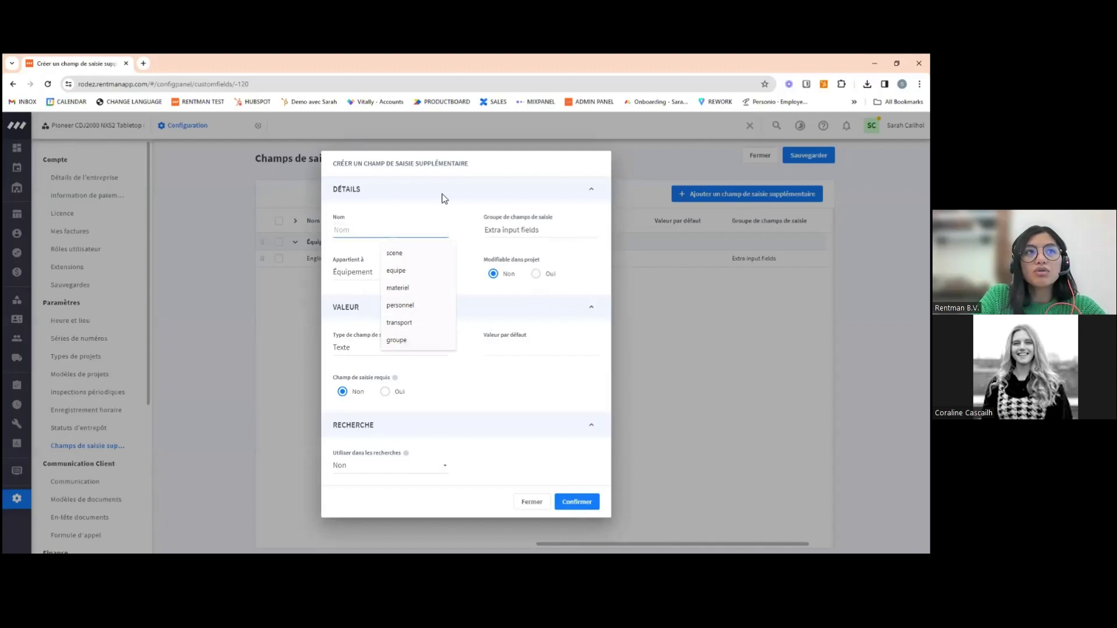
pyautogui.click(492, 318)
pyautogui.click(366, 230)
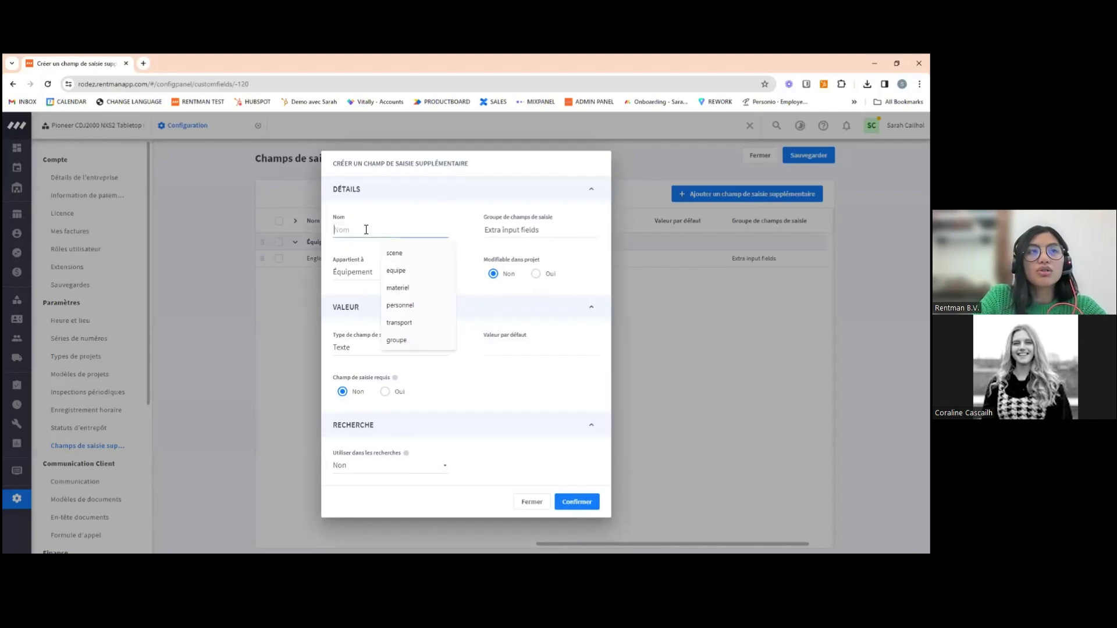
pyautogui.click(347, 272)
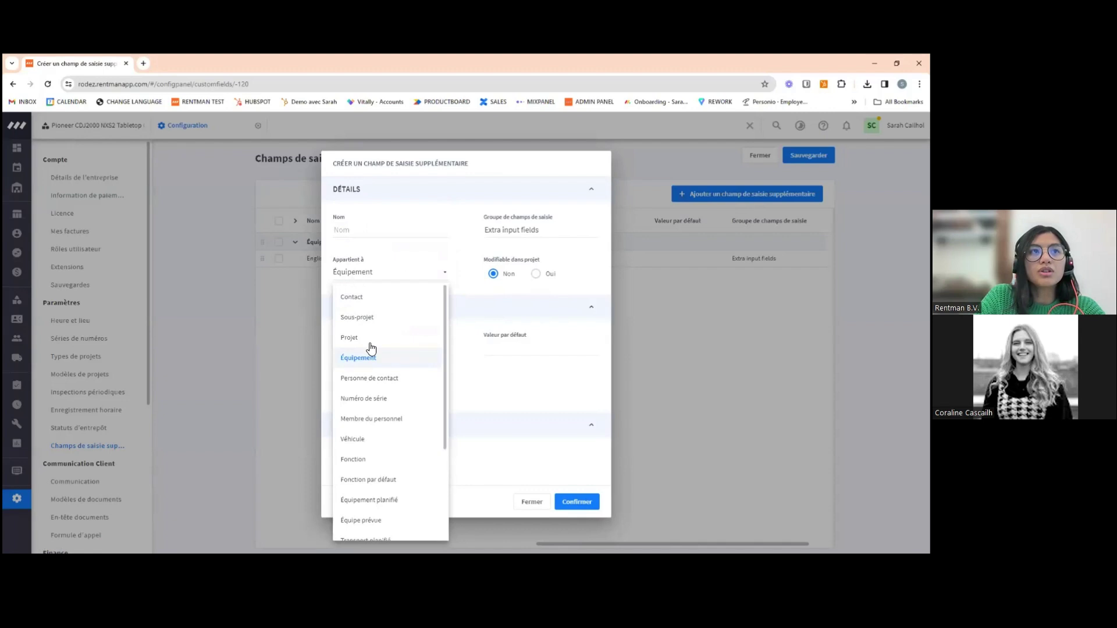
pyautogui.click(367, 362)
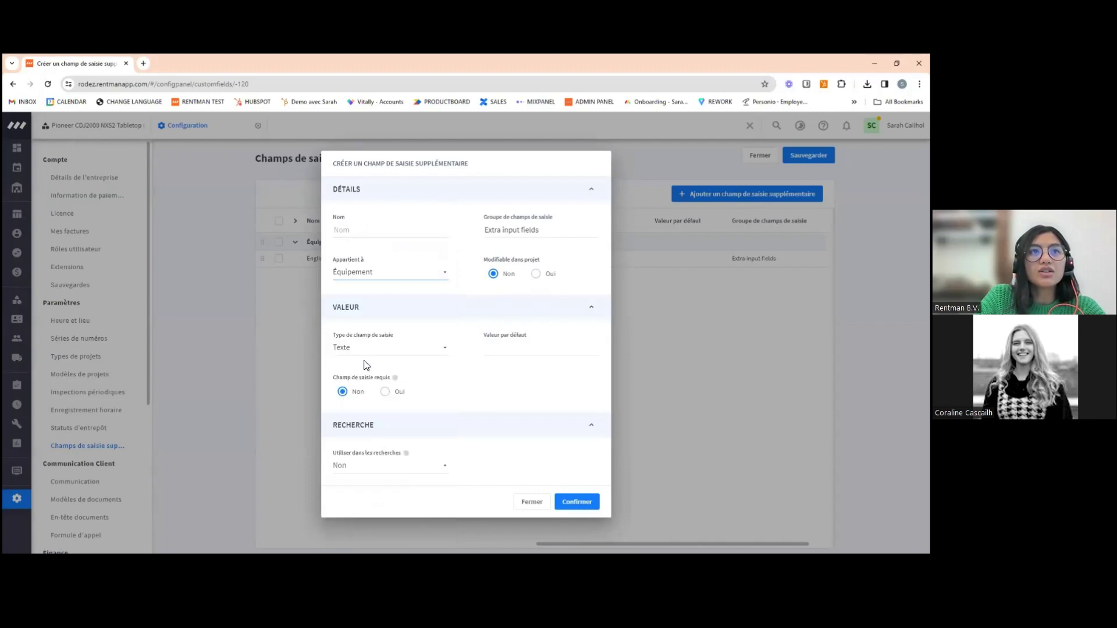
# Examine the available input field types for the new field and close the form without creating it
pyautogui.click(354, 356)
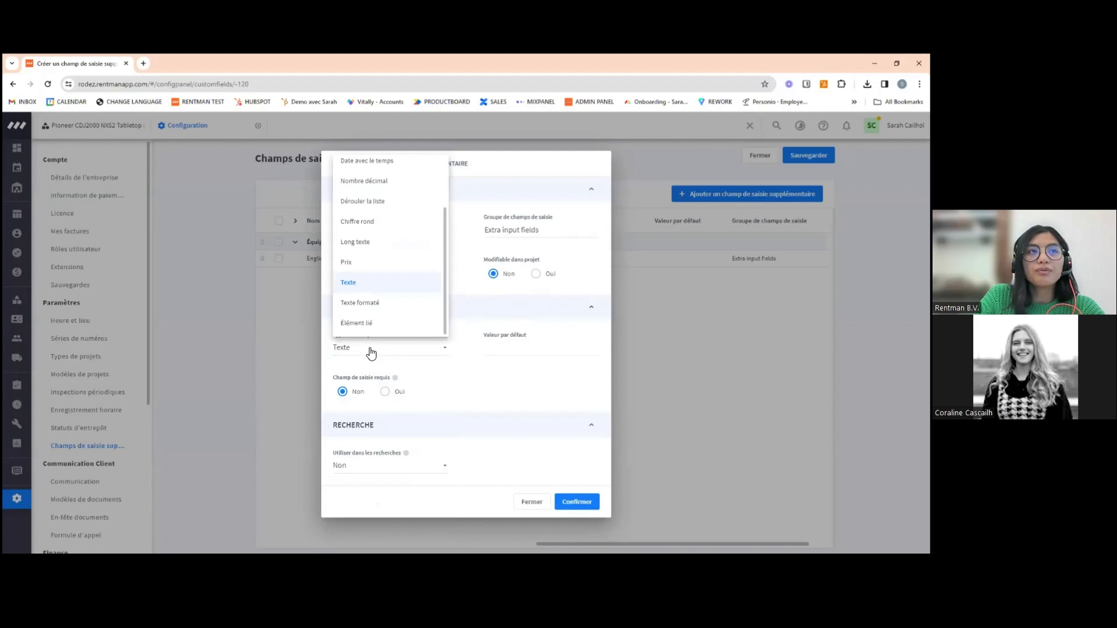
pyautogui.scroll(1, 386, 295)
pyautogui.scroll(1, 387, 294)
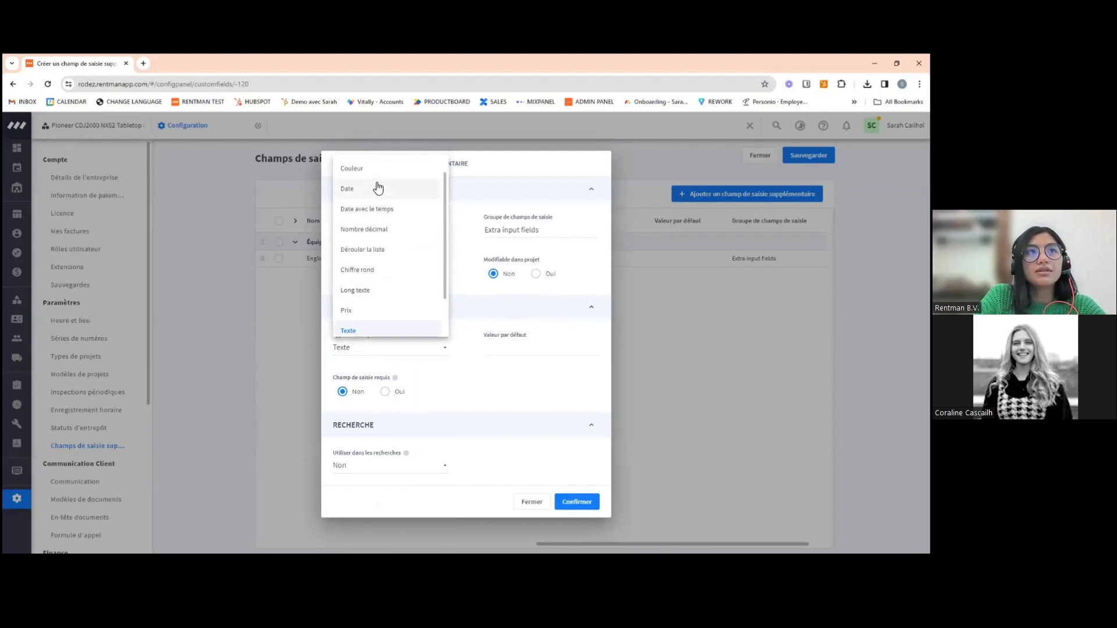
pyautogui.click(466, 375)
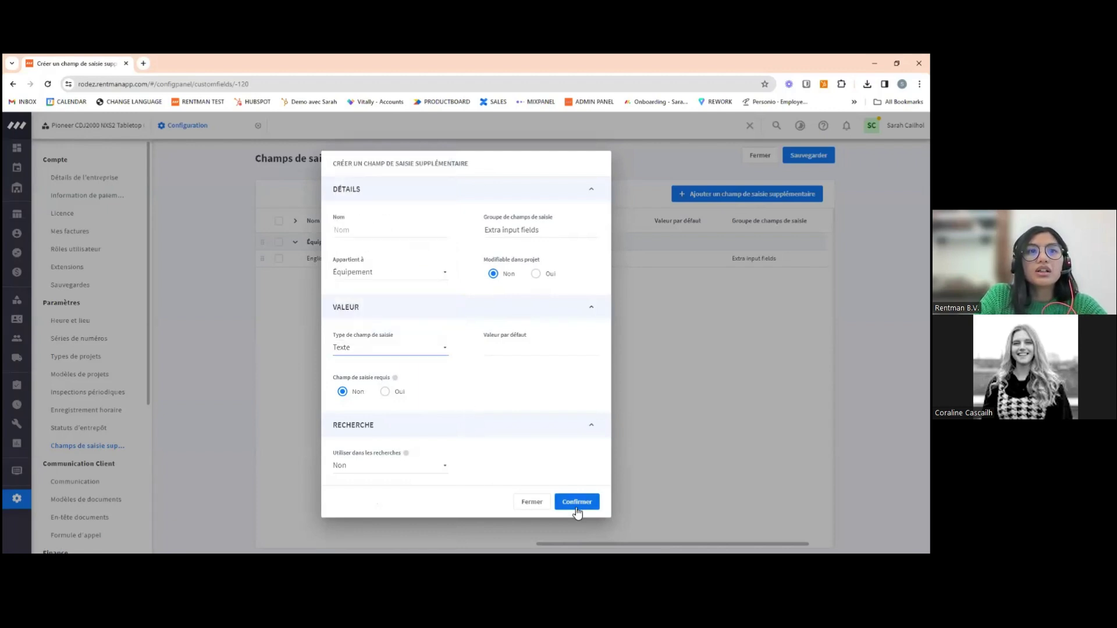
pyautogui.click(532, 502)
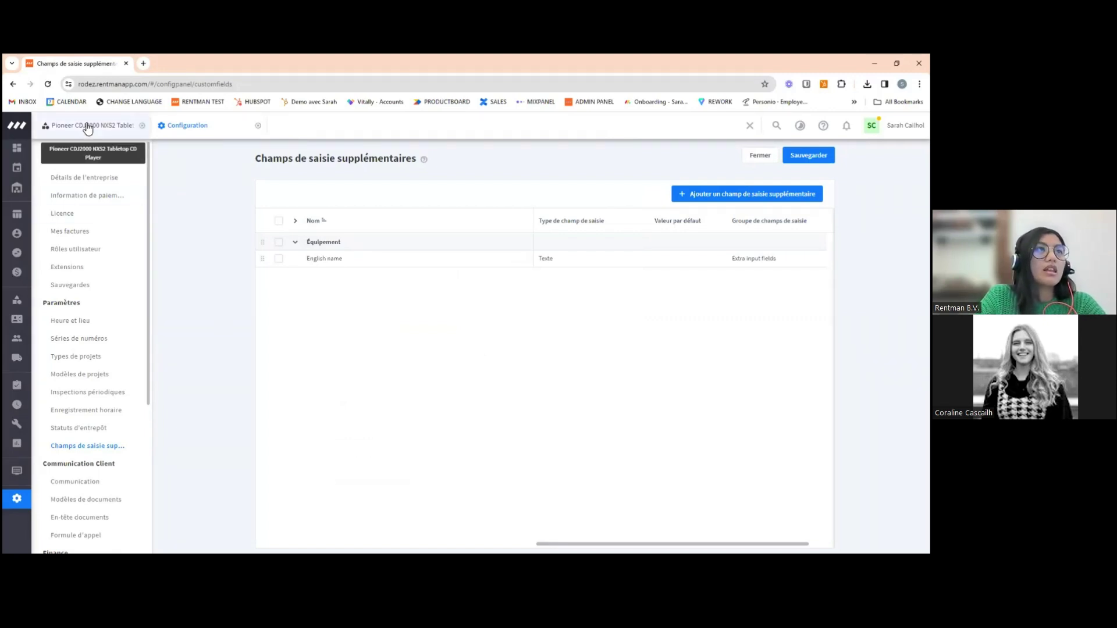
# Close the configuration and CD player pages and return to the equipment list
pyautogui.click(259, 126)
pyautogui.click(145, 126)
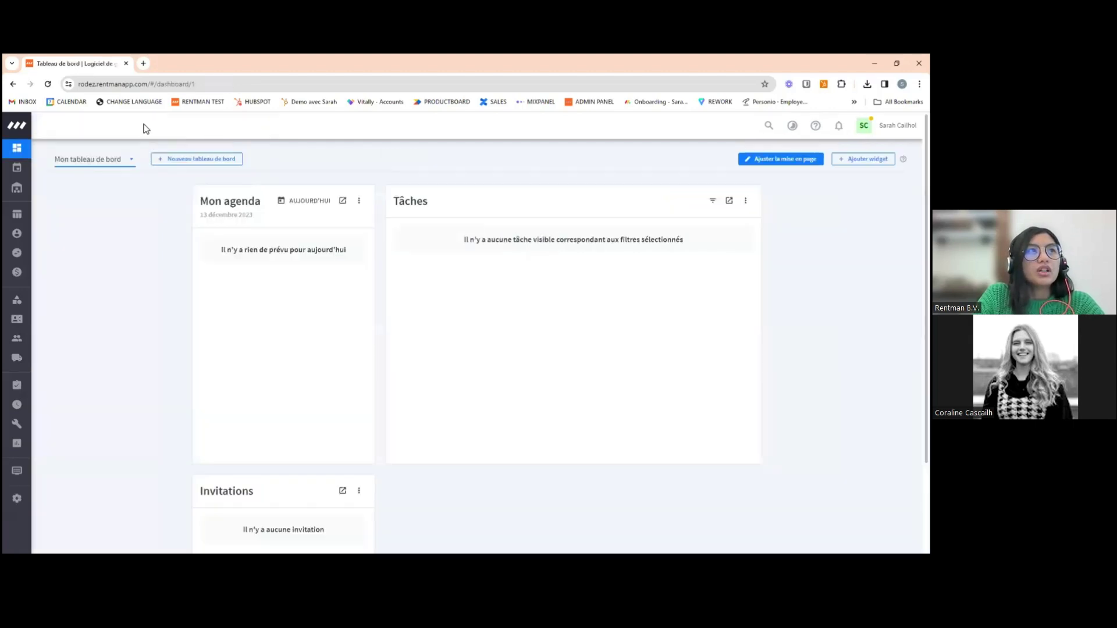
pyautogui.click(16, 303)
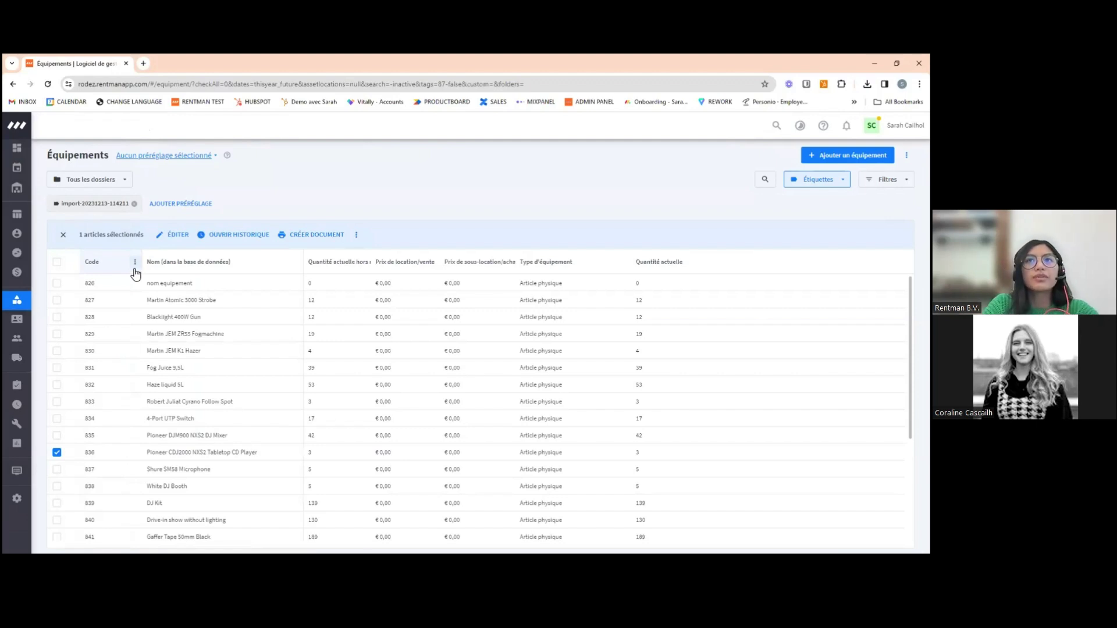
# Start an equipment import that adds new articles and updates existing ones with new data, including serial numbers
pyautogui.click(906, 155)
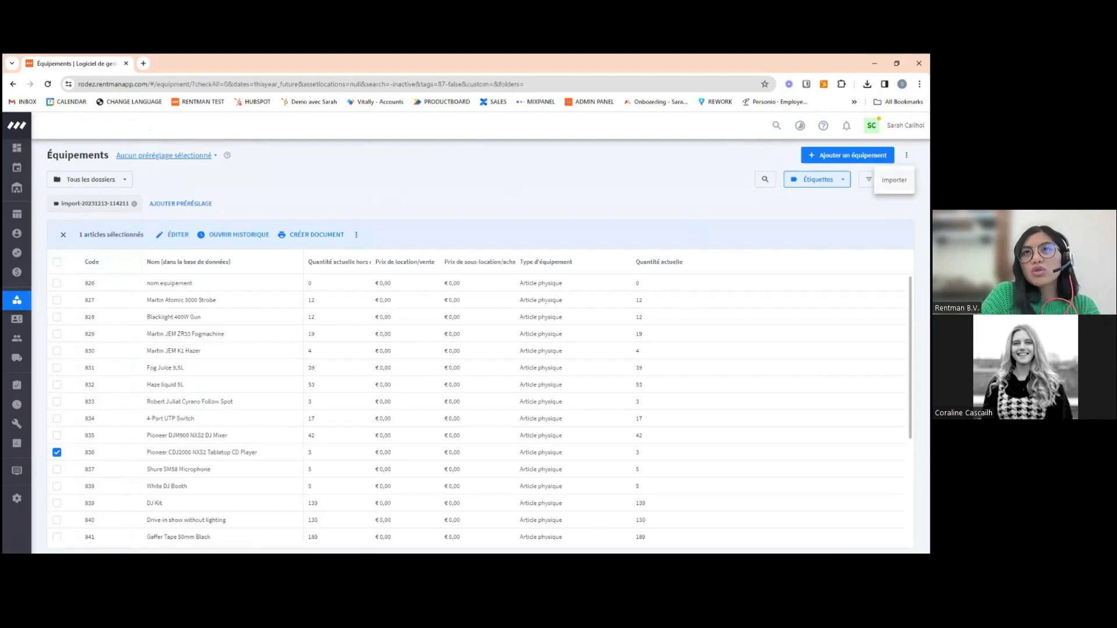
pyautogui.click(894, 180)
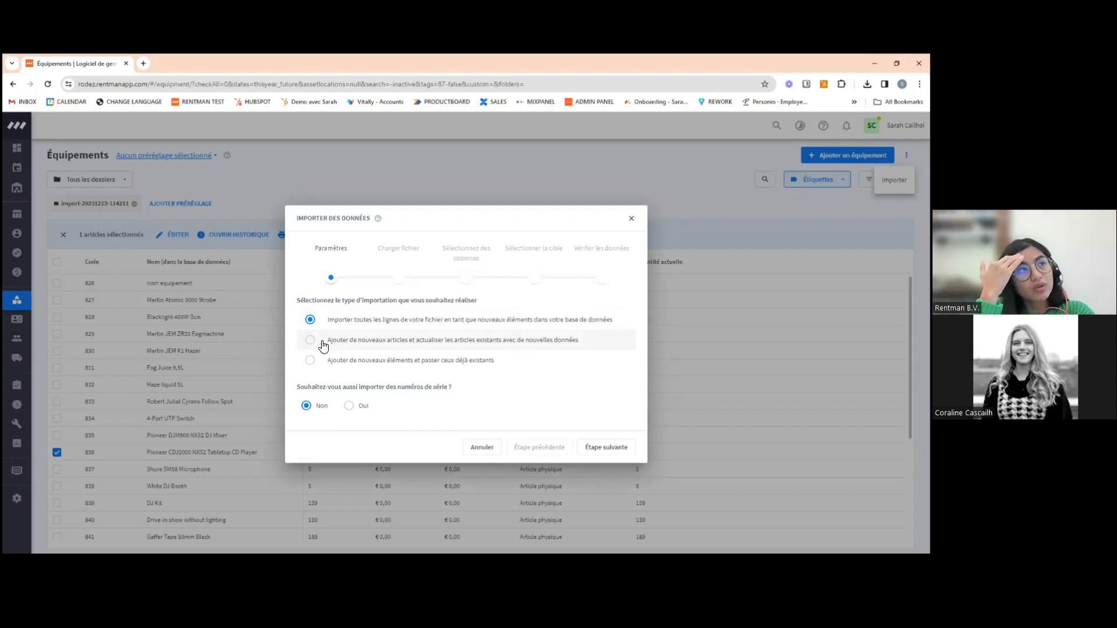
pyautogui.click(310, 341)
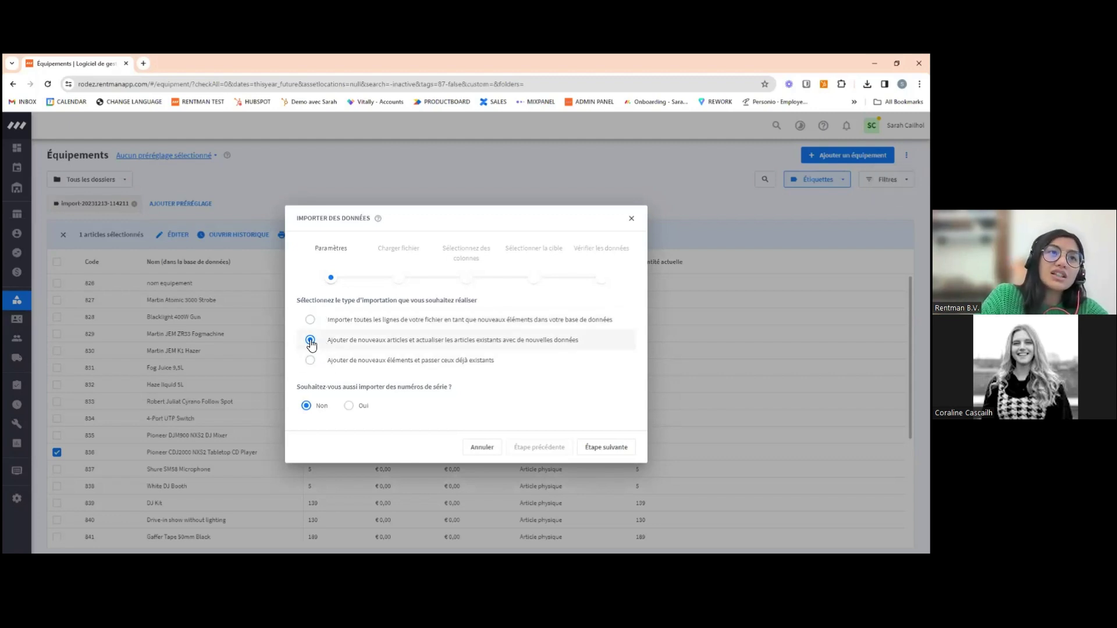
pyautogui.click(364, 404)
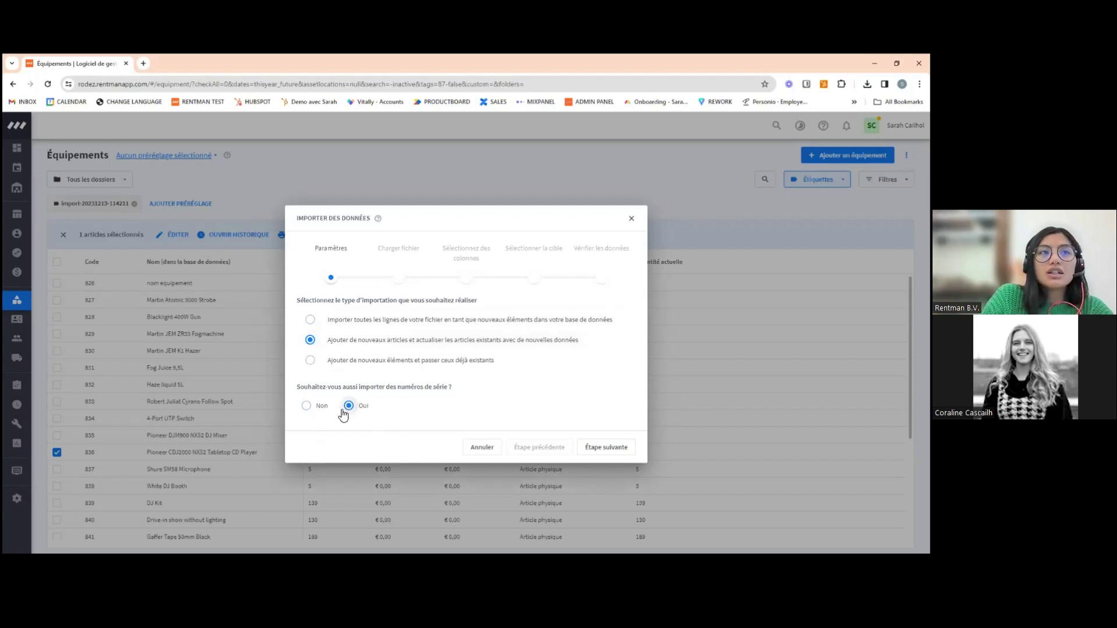
pyautogui.click(602, 449)
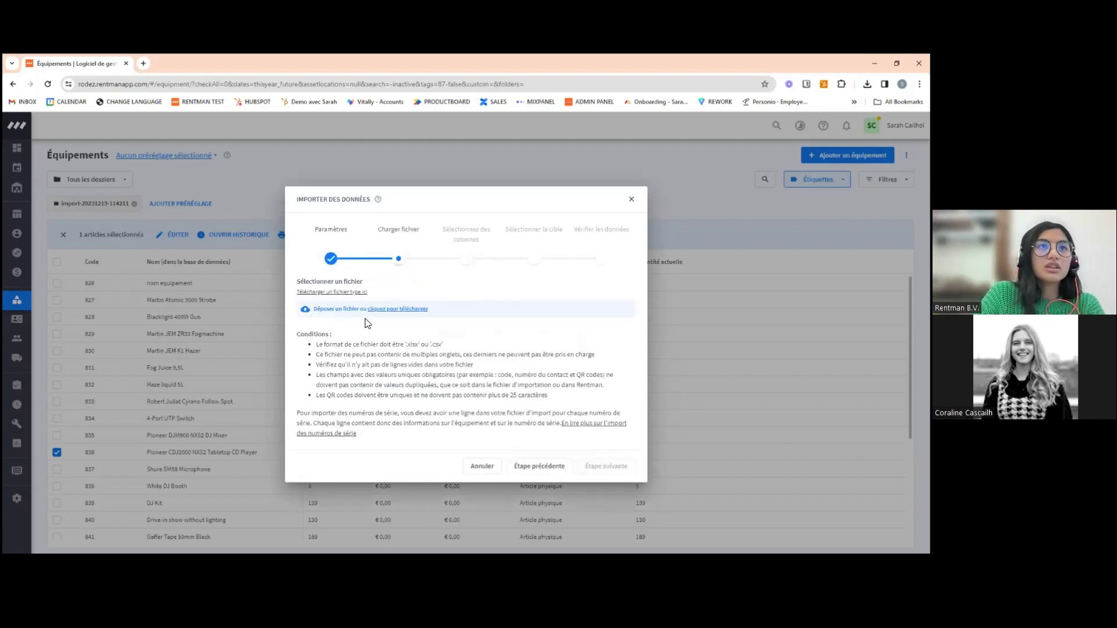
# Load the MAJ IMPORT file from the WEBINAR IMPORTATION folder and mark it as containing a header row
pyautogui.click(401, 310)
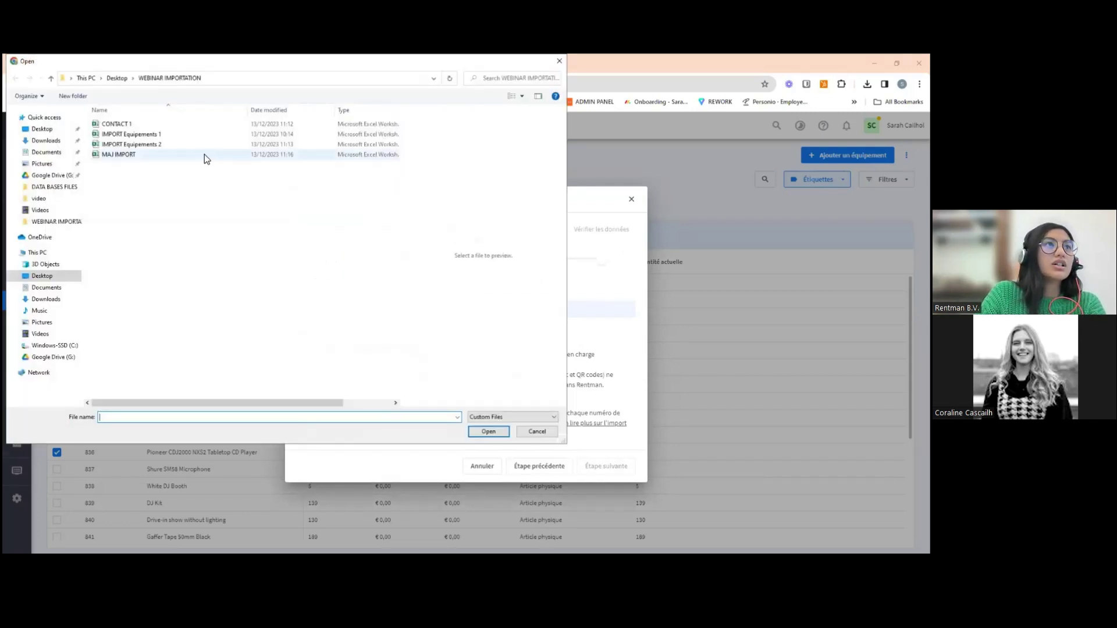
pyautogui.click(210, 155)
pyautogui.doubleClick(213, 155)
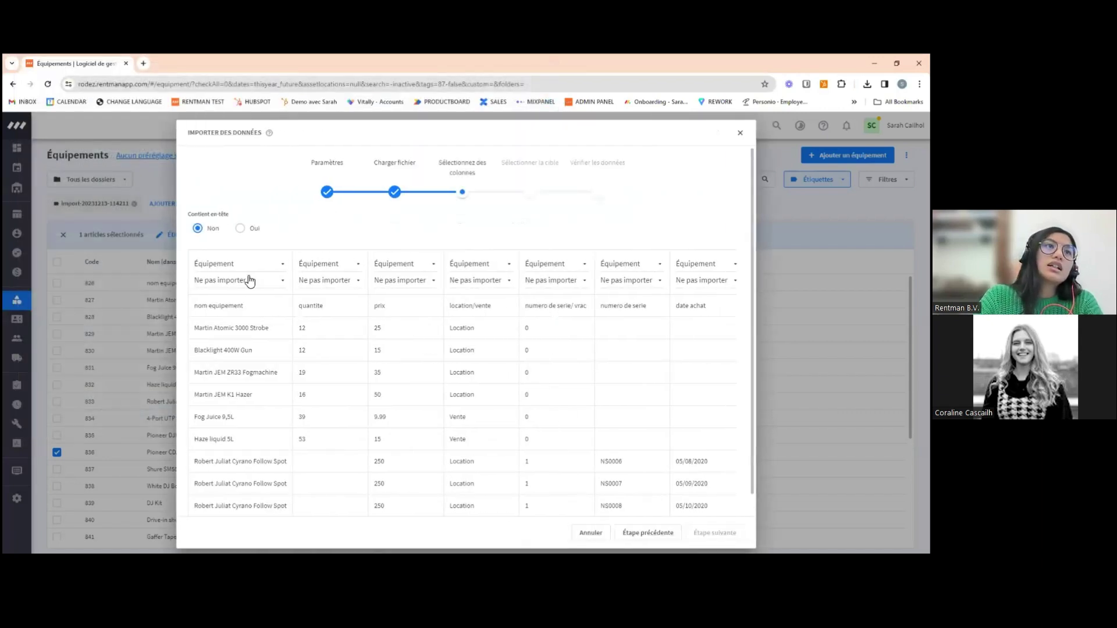
pyautogui.click(240, 228)
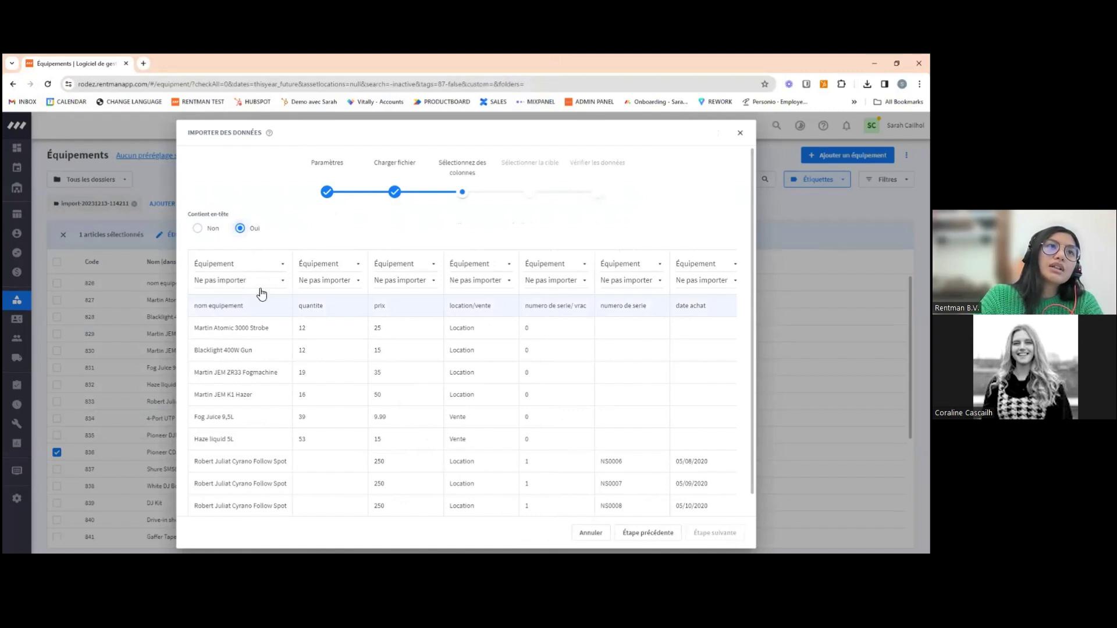
# Map the nom equipement column to Nom (dans la base de données) and the quantite column to Quantité
pyautogui.click(244, 281)
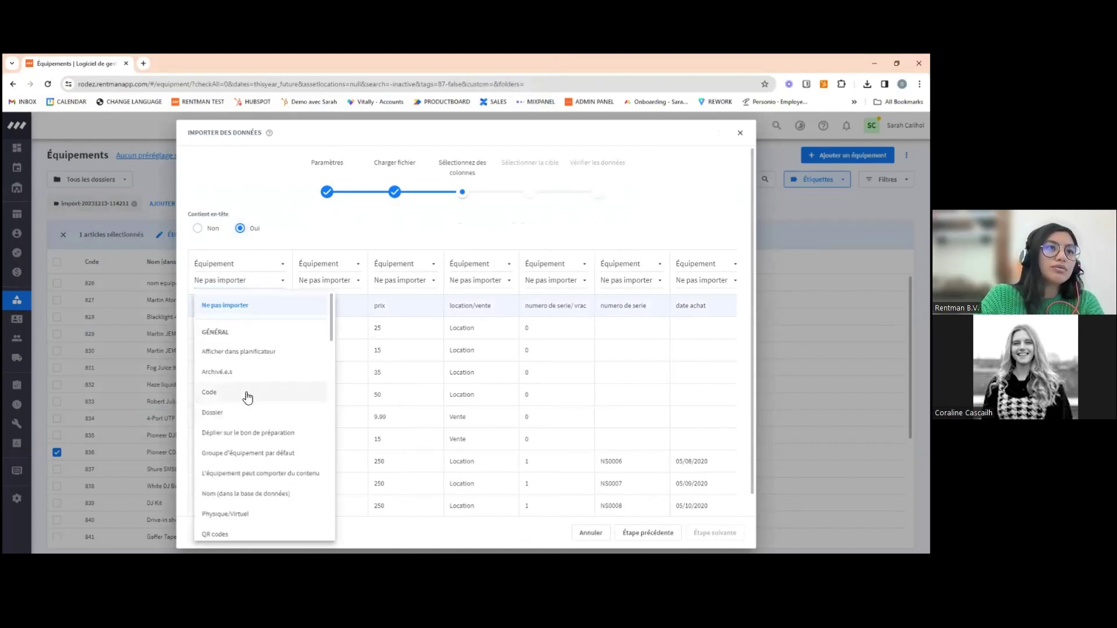
pyautogui.scroll(-1, 256, 418)
pyautogui.click(279, 397)
pyautogui.click(356, 280)
pyautogui.scroll(-3, 393, 430)
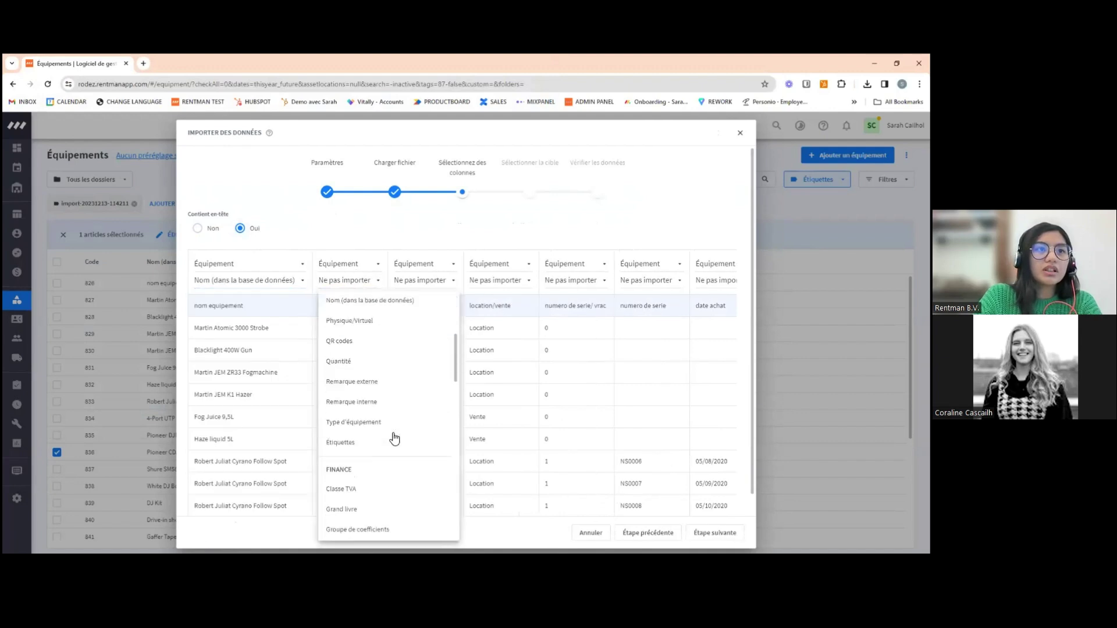
pyautogui.click(391, 368)
# Map the prix column to Prix de location/vente and the location/vente column to Location / Vente
pyautogui.click(411, 282)
pyautogui.scroll(-5, 459, 413)
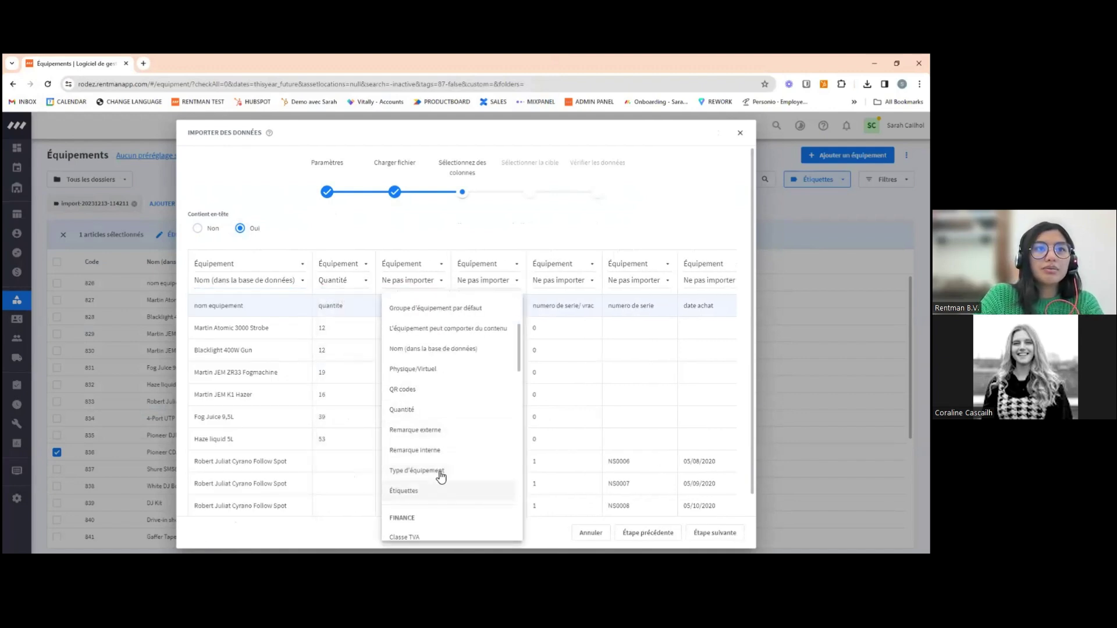
pyautogui.scroll(-2, 436, 381)
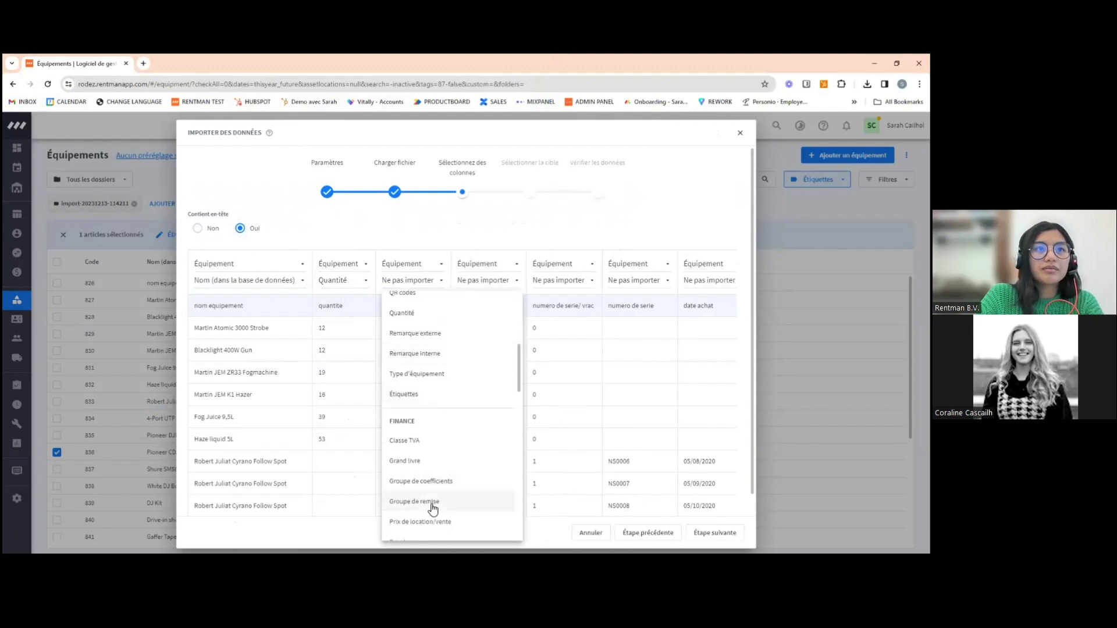
pyautogui.click(444, 523)
pyautogui.click(505, 281)
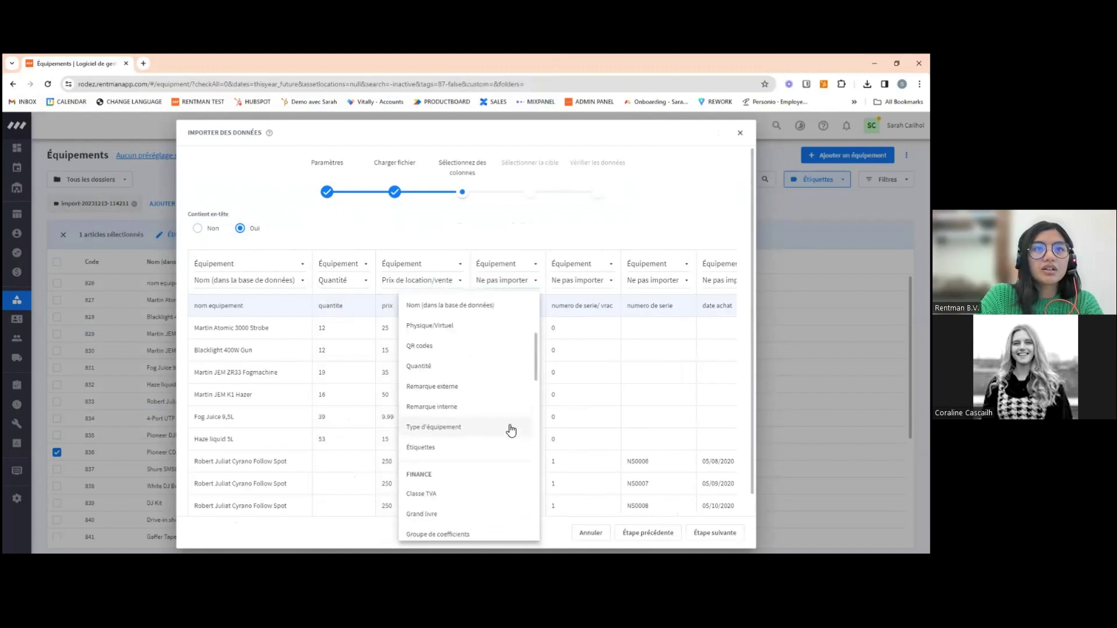
pyautogui.scroll(-4, 495, 440)
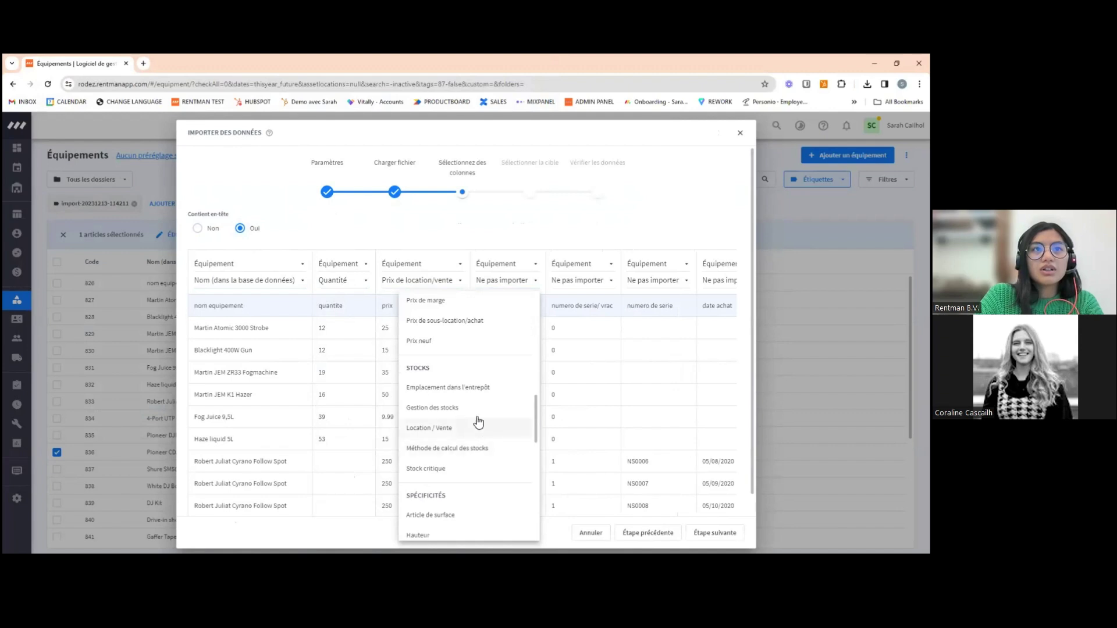
pyautogui.click(476, 423)
# Map the numero de serie/ vrac column to Méthode de calcul des stocks
pyautogui.click(551, 282)
pyautogui.scroll(-5, 573, 401)
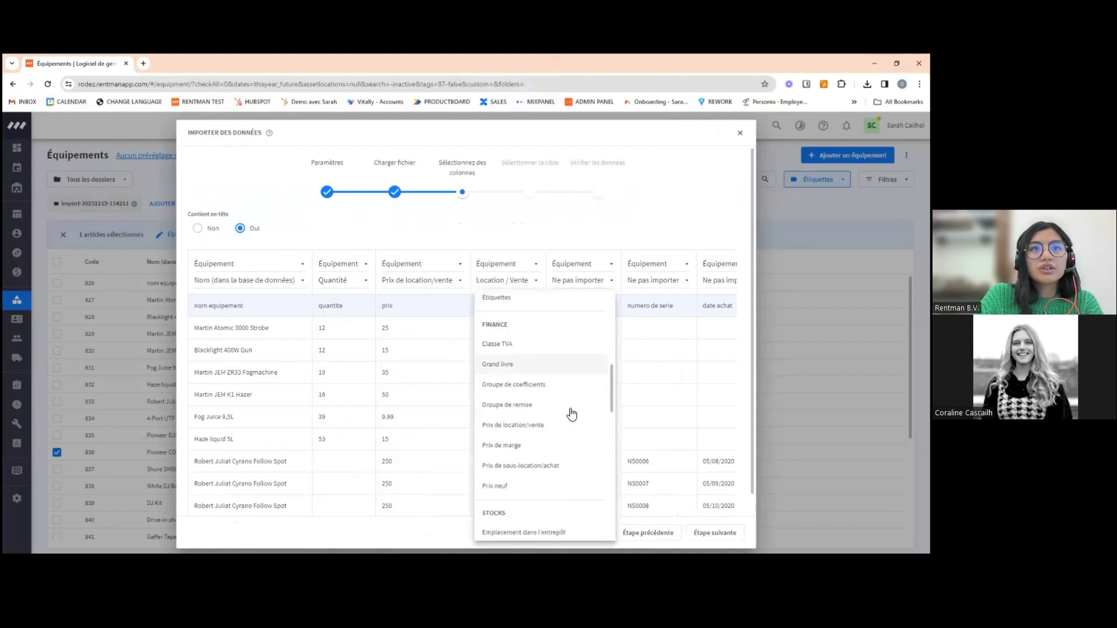
pyautogui.click(538, 496)
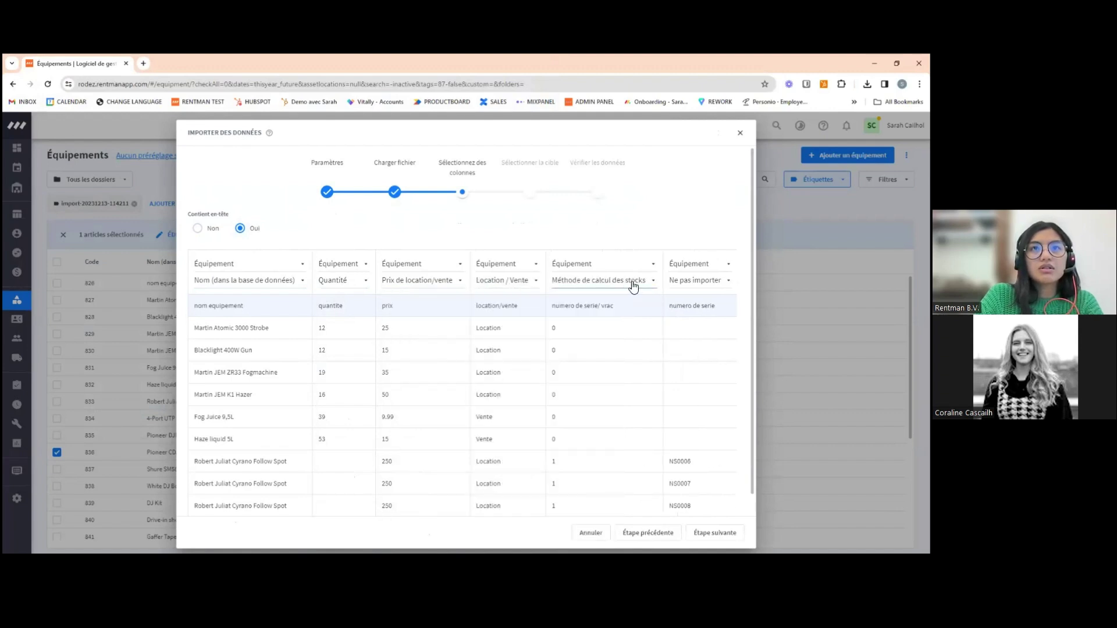
# Assign the numero de serie column to the Numéro de série category and map it to the Numéro de série field
pyautogui.scroll(-1, 460, 512)
pyautogui.moveTo(456, 506); pyautogui.dragTo(552, 501)
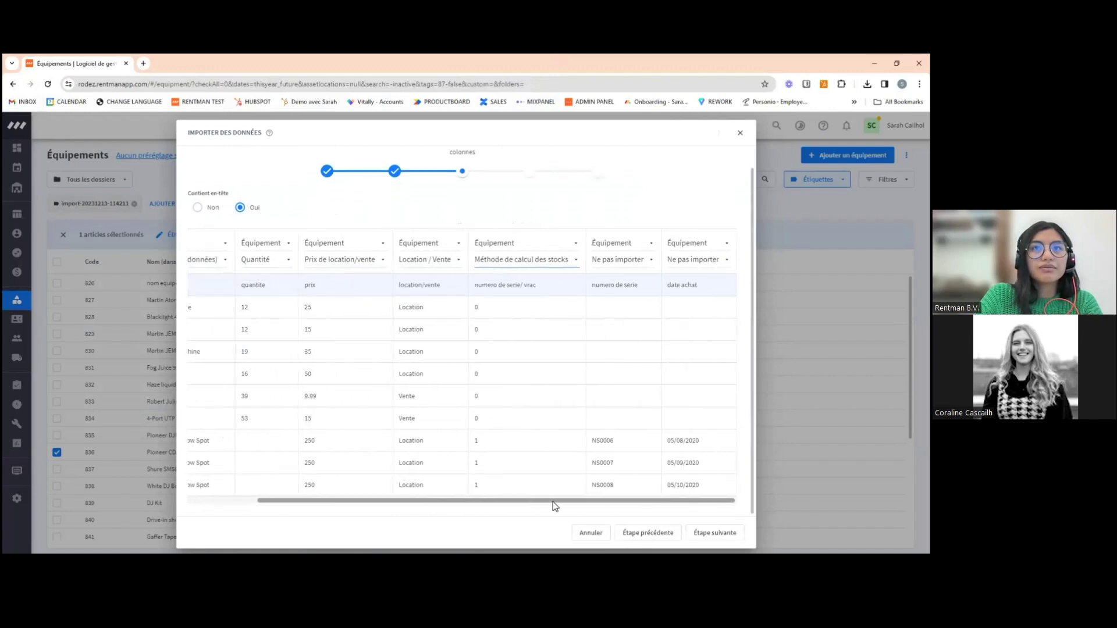
pyautogui.click(605, 259)
pyautogui.write('num')
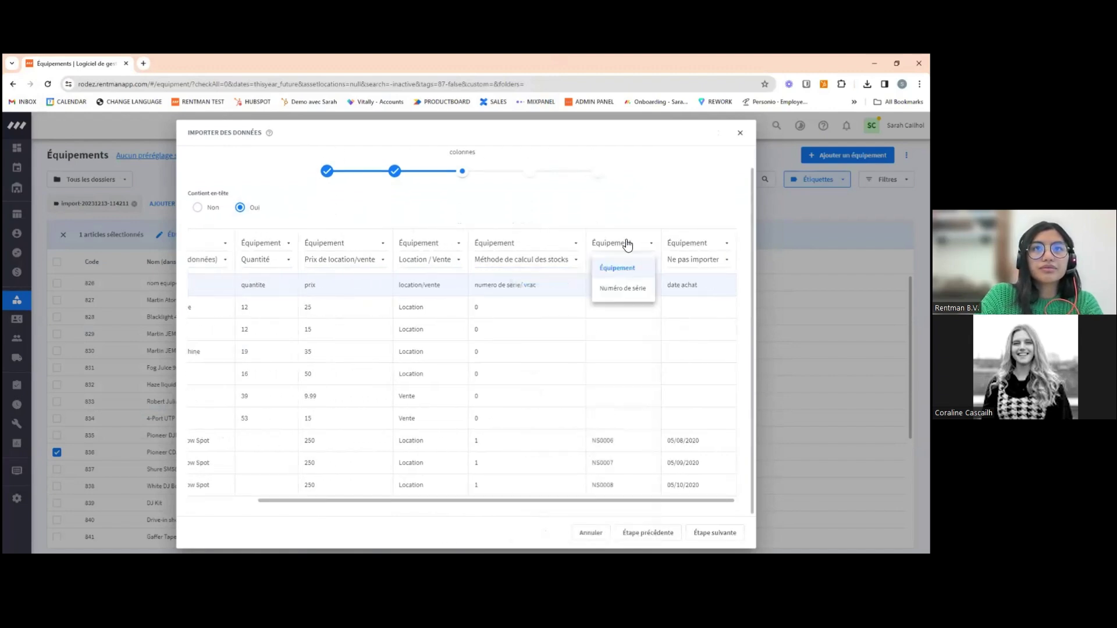
pyautogui.click(625, 288)
pyautogui.click(618, 260)
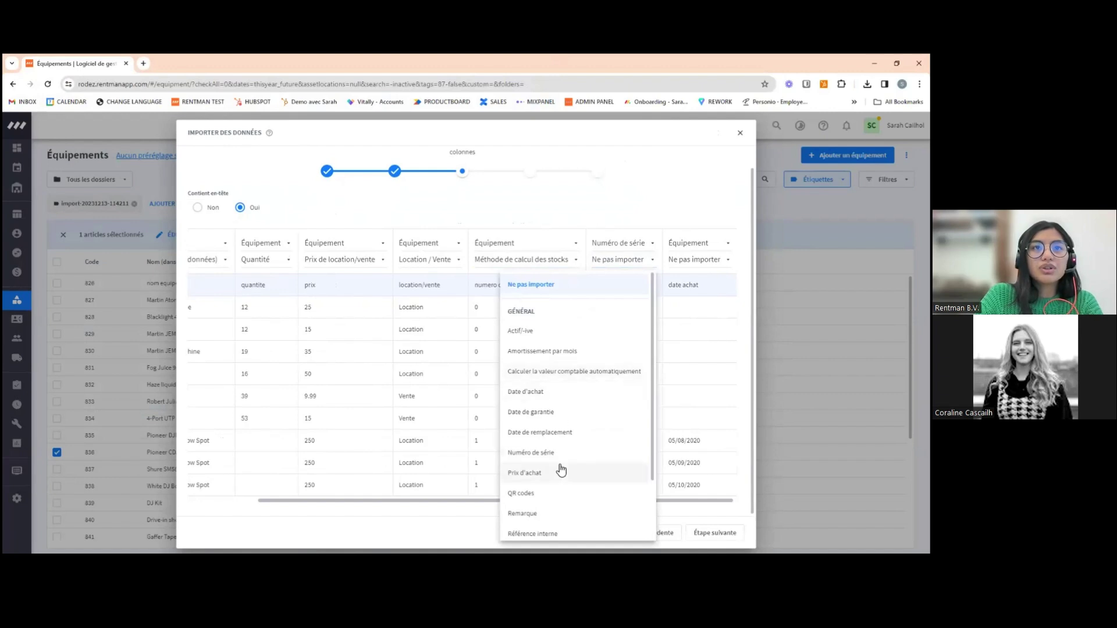
pyautogui.scroll(-5, 562, 465)
pyautogui.scroll(3, 573, 461)
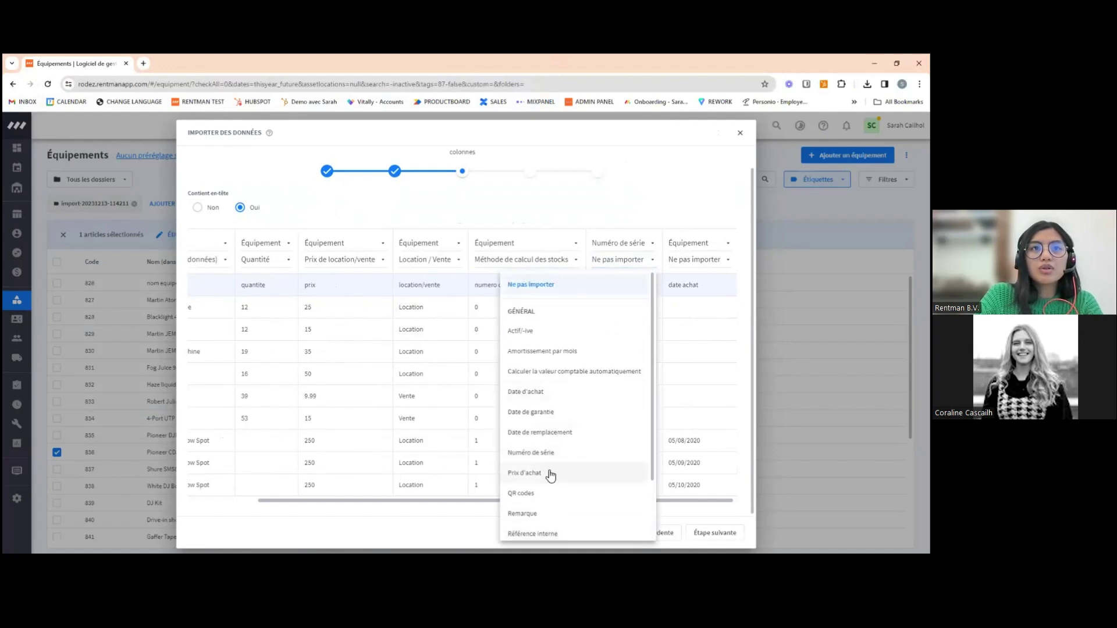
pyautogui.click(549, 449)
# Map the date achat column to Date d'achat under Numéro de série and continue to the import target settings
pyautogui.click(690, 245)
pyautogui.click(686, 289)
pyautogui.click(696, 265)
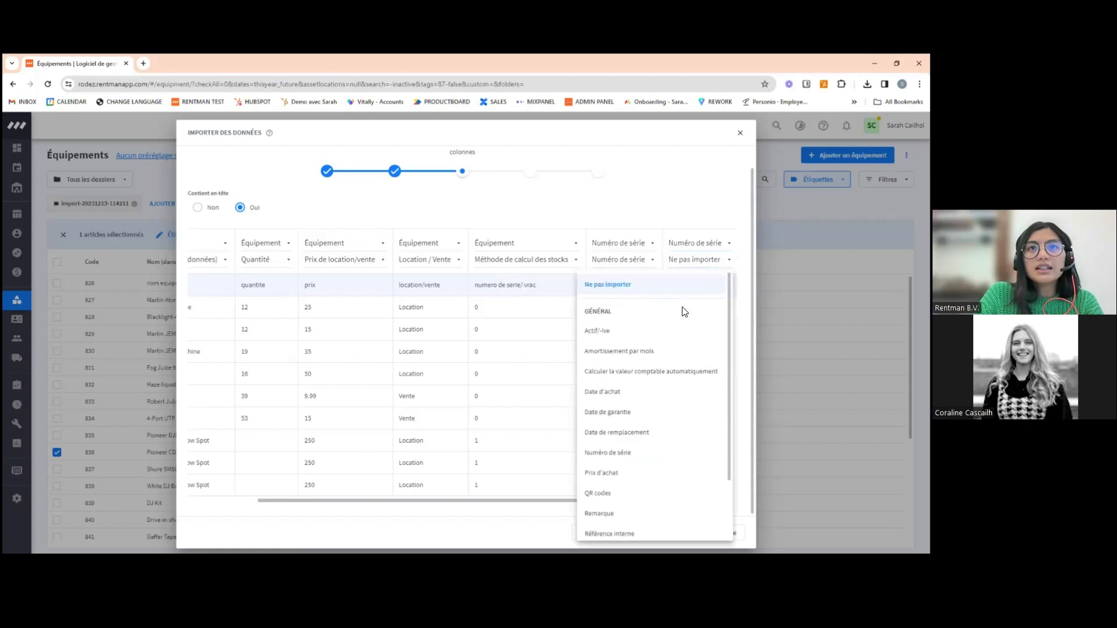
pyautogui.click(626, 478)
pyautogui.click(701, 261)
pyautogui.click(634, 396)
pyautogui.click(724, 534)
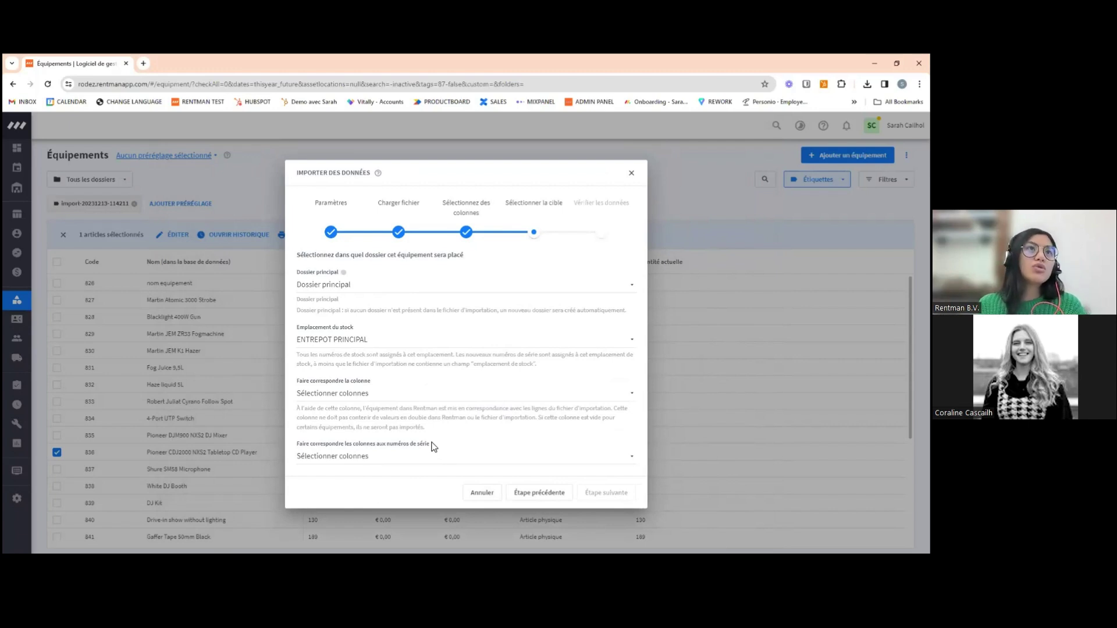
# Match equipment by Nom (dans la base de données) and match serial numbers by Numéro de série in the import target settings
pyautogui.click(370, 395)
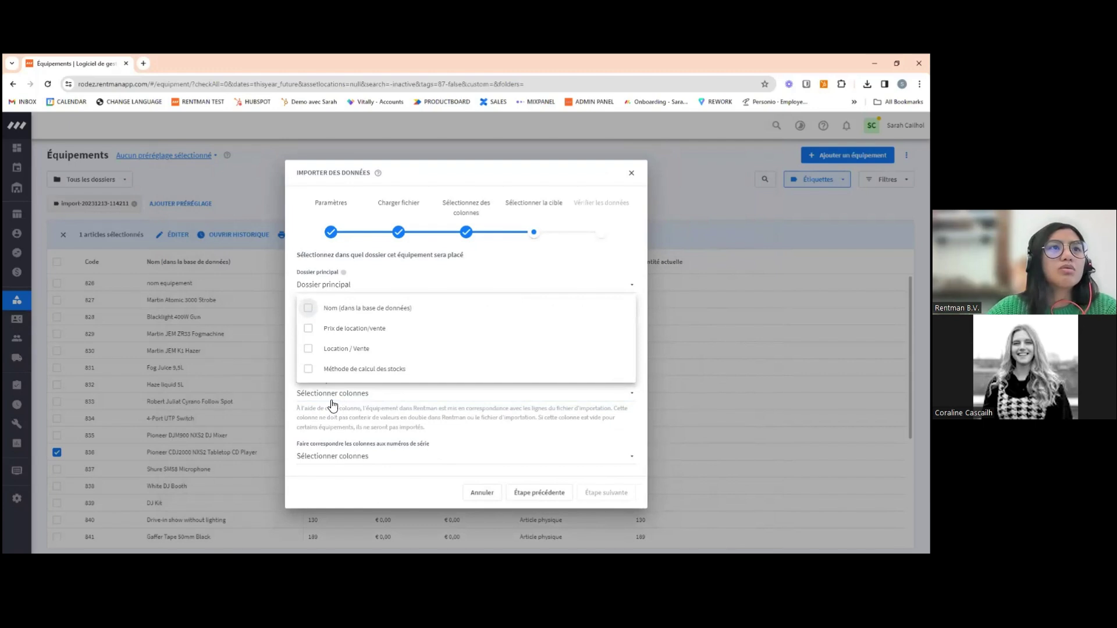
pyautogui.click(400, 408)
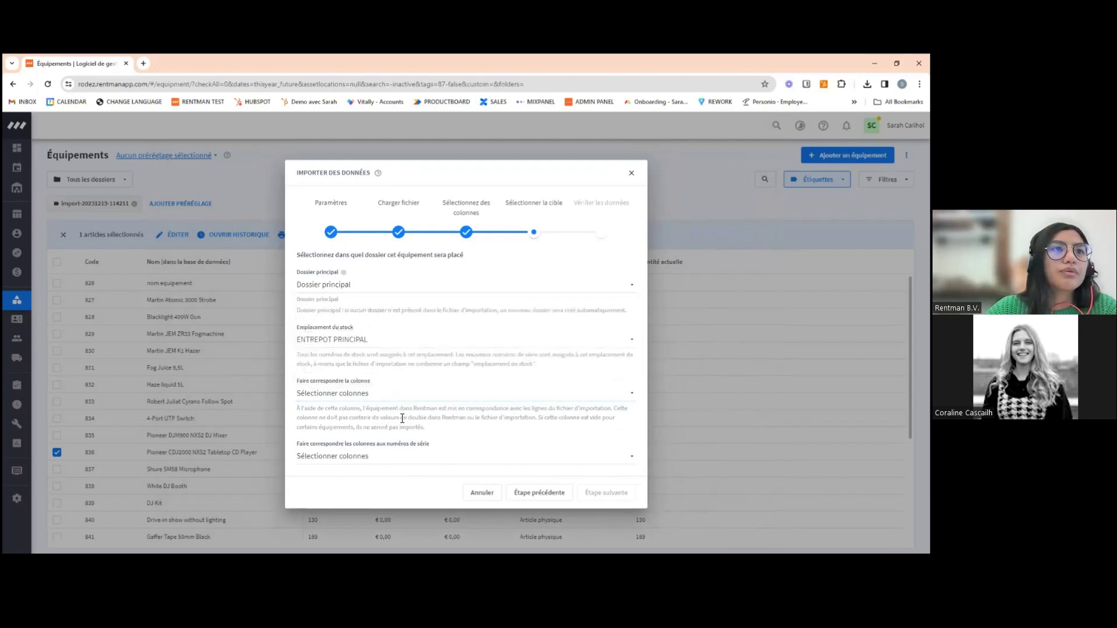
pyautogui.click(356, 395)
pyautogui.click(340, 313)
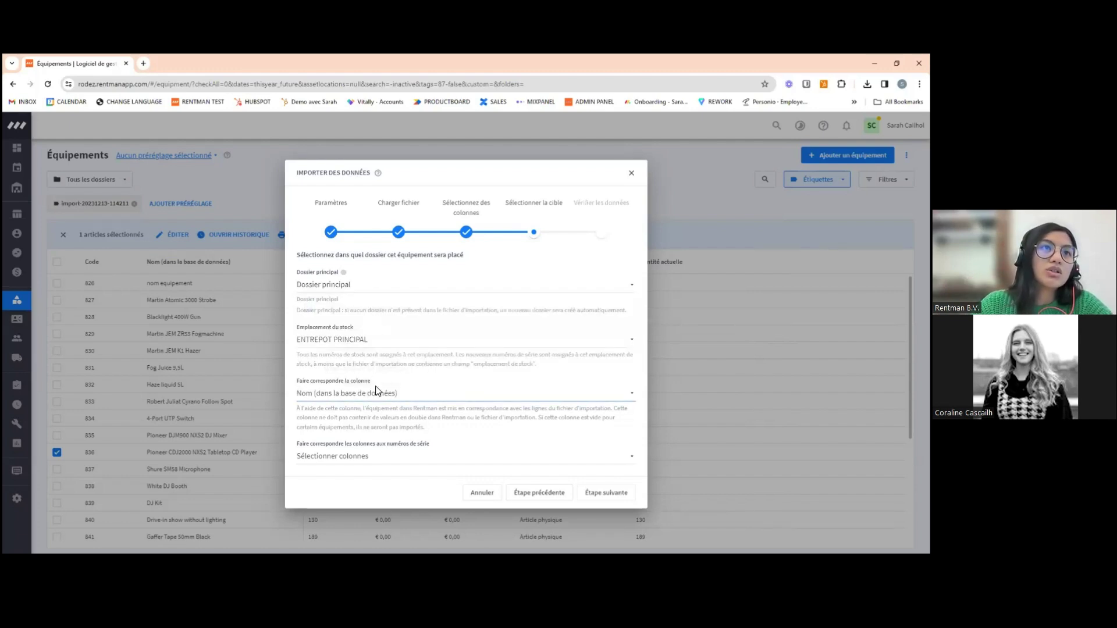
pyautogui.click(401, 463)
pyautogui.click(361, 418)
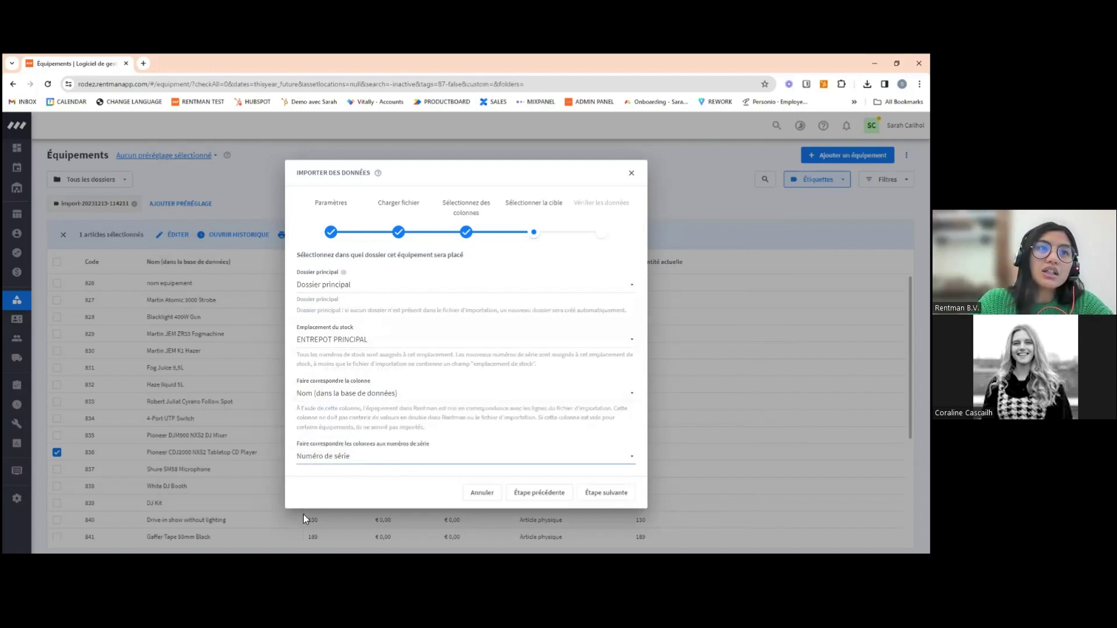
# Continue to the data check, run the equipment import and close the import results
pyautogui.click(613, 492)
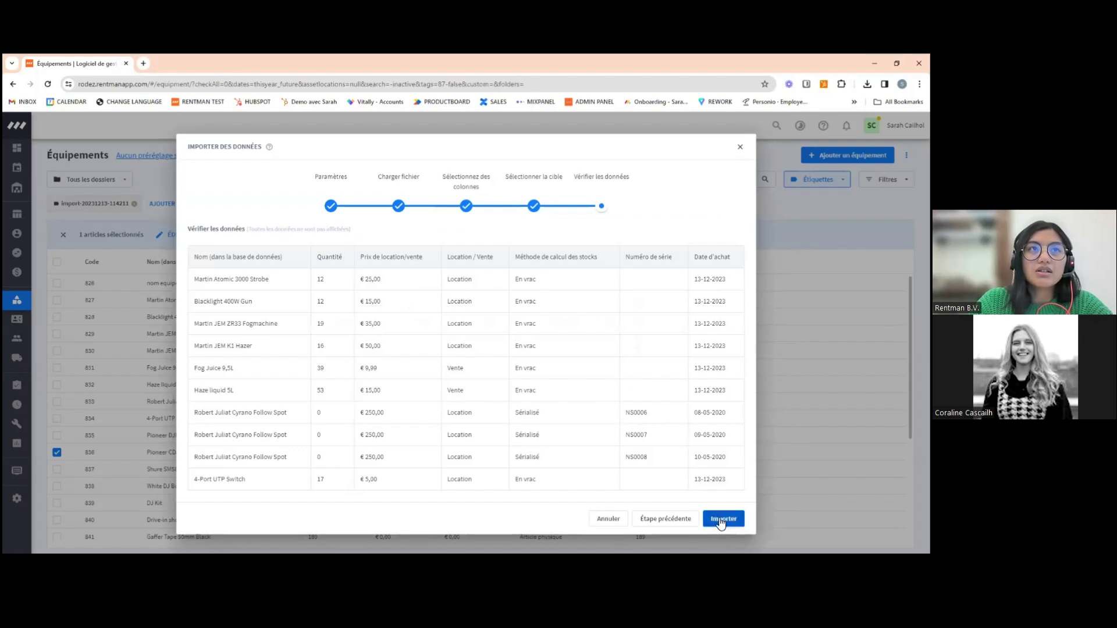
pyautogui.click(722, 519)
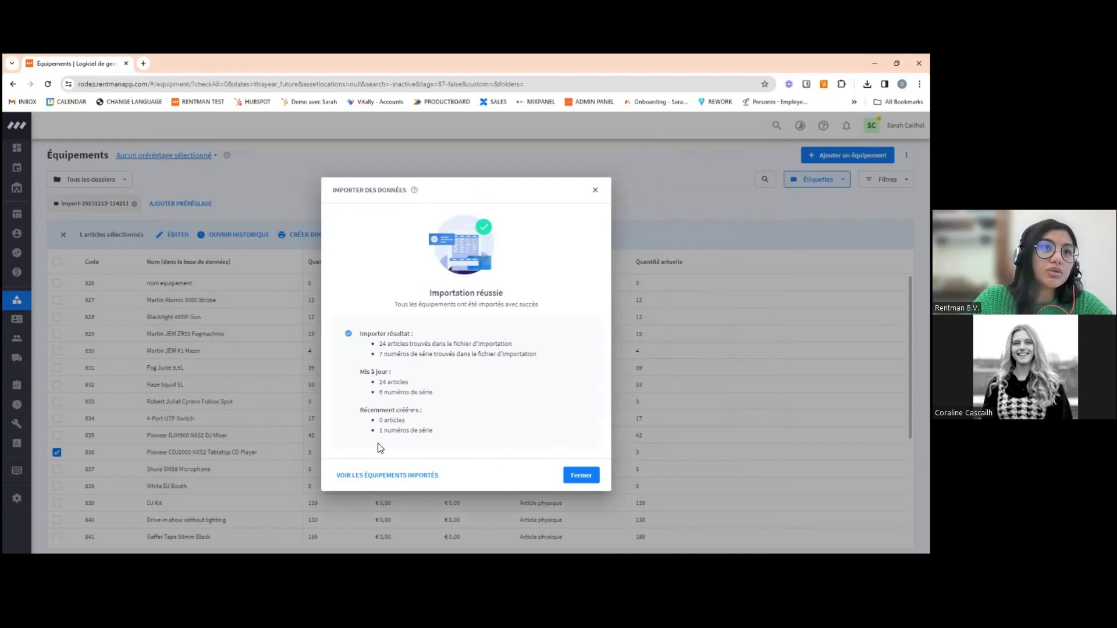
pyautogui.click(571, 485)
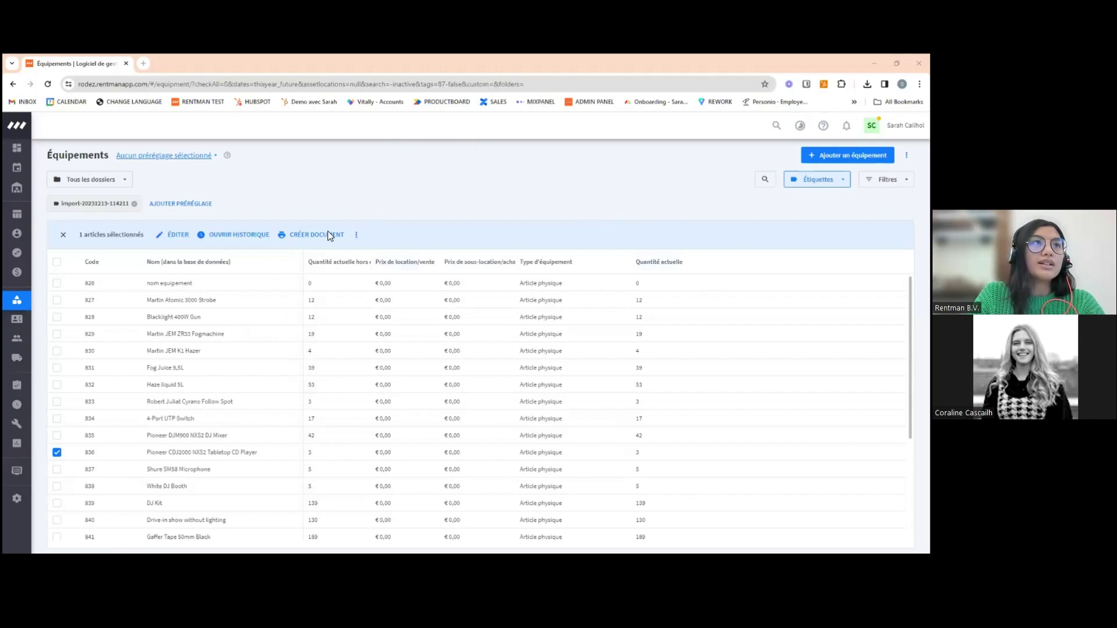
# Open the Pioneer CDJ2000 NXS2 Tabletop CD Player record and view its serial numbers
pyautogui.click(194, 456)
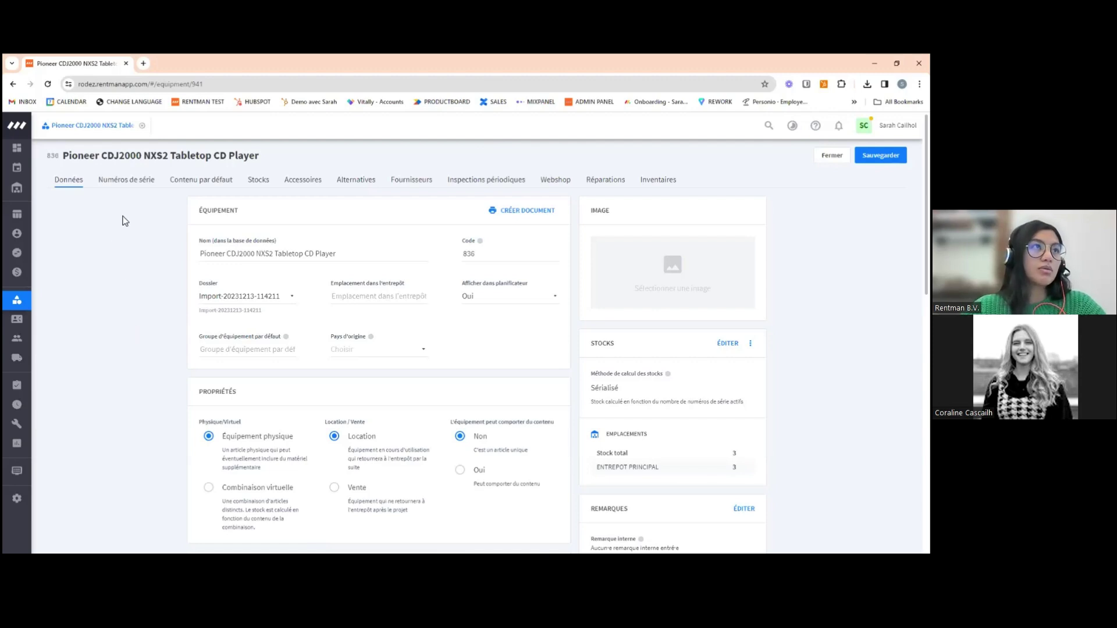
pyautogui.click(122, 188)
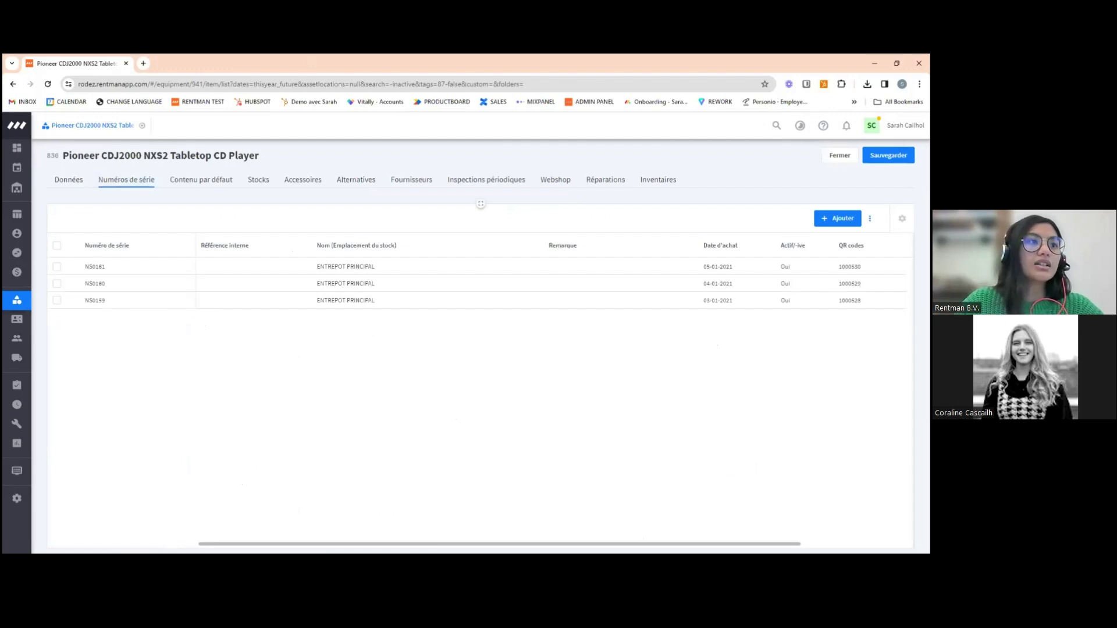
pyautogui.moveTo(193, 554)
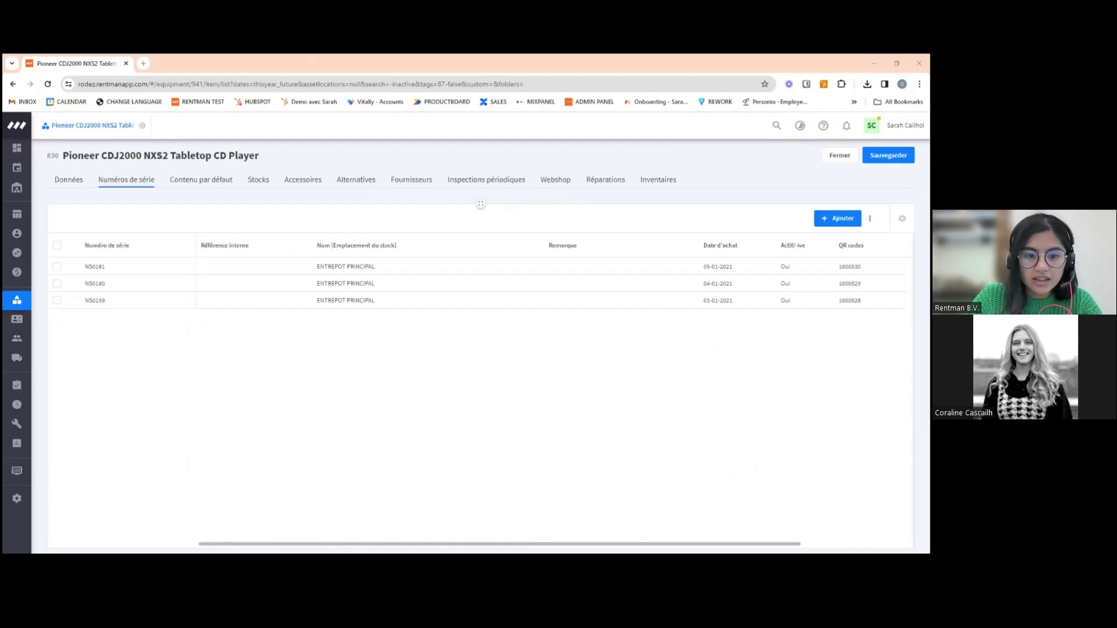
# Switch to the IMPORT 2 sheet in Google Sheets and examine the Pioneer CDJ2000 and Robert Juliat Cyrano Follow Spot rows, including the numero de serie/ vrac value
pyautogui.hotkey('alt', 'Tab')
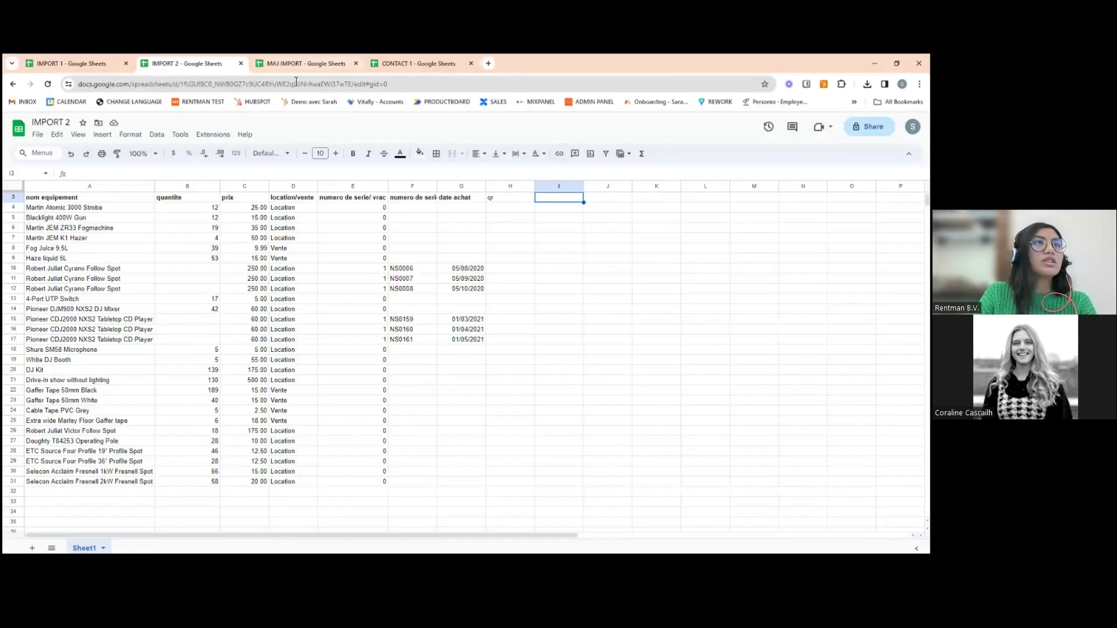
pyautogui.click(175, 320)
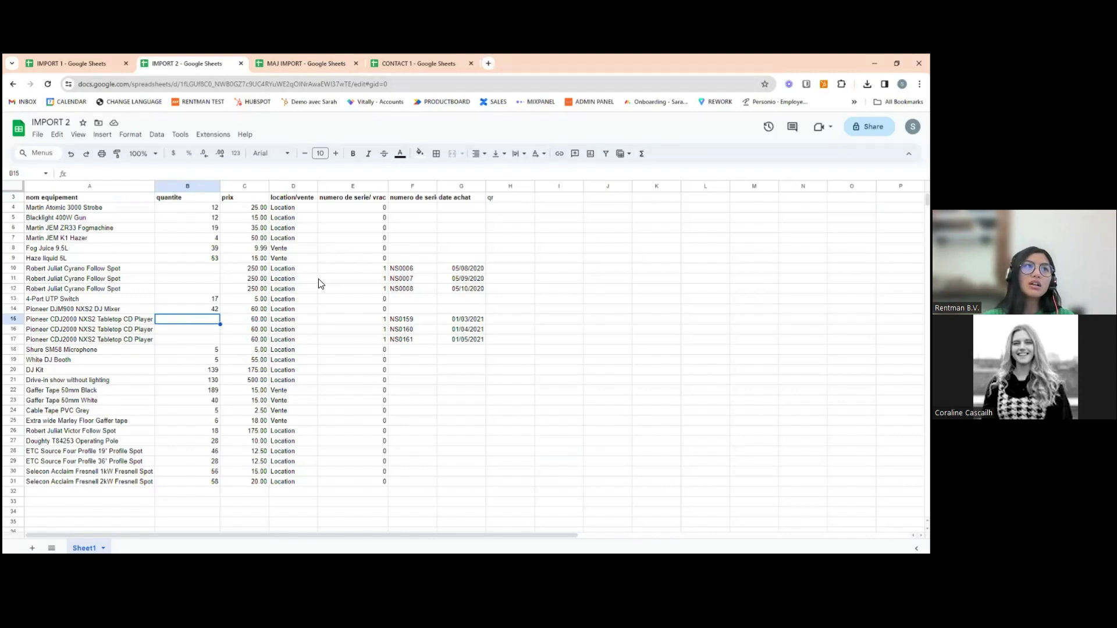
pyautogui.click(63, 271)
pyautogui.click(117, 289)
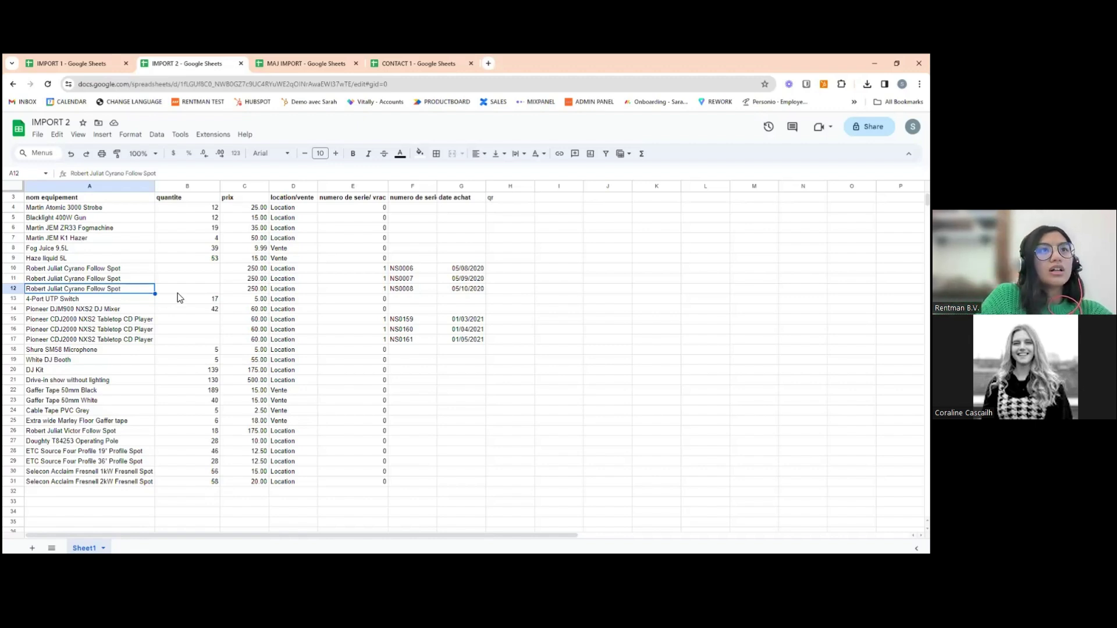
pyautogui.moveTo(100, 269); pyautogui.dragTo(99, 291)
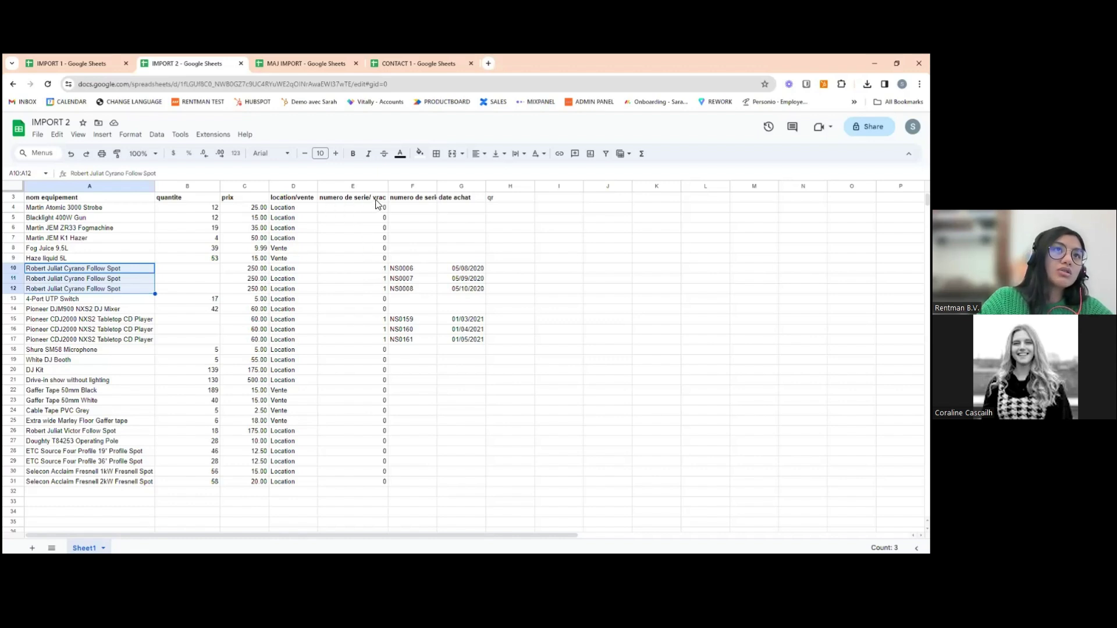
pyautogui.click(383, 279)
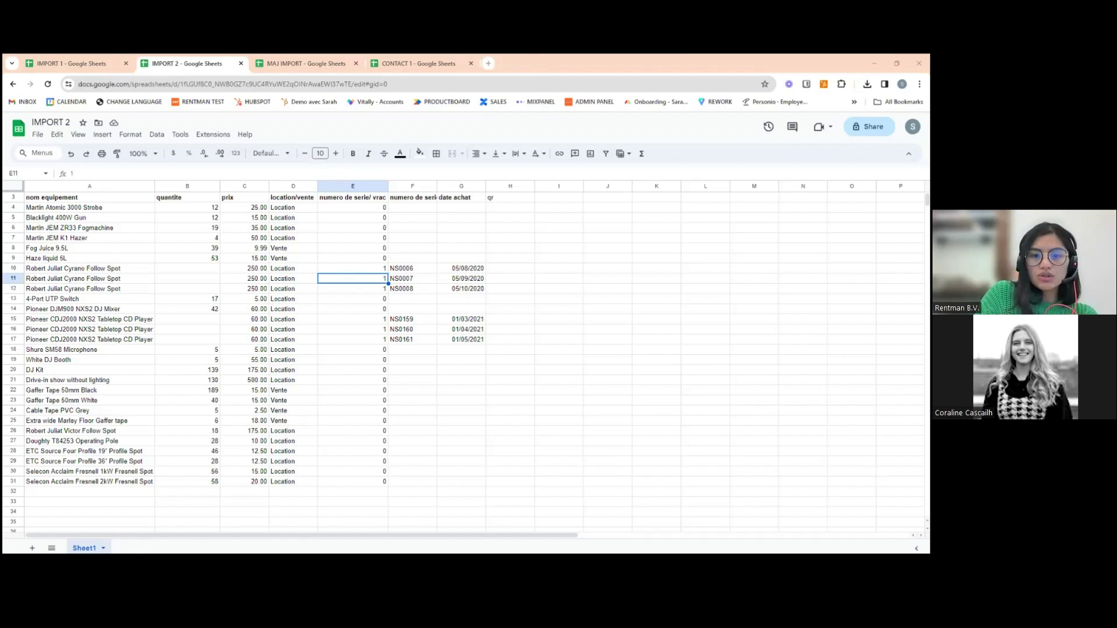
# Switch back to Rentman, examine the QR code in the Pioneer CDJ2000 player's general data, and return to the equipment list
pyautogui.hotkey('alt', 'Tab')
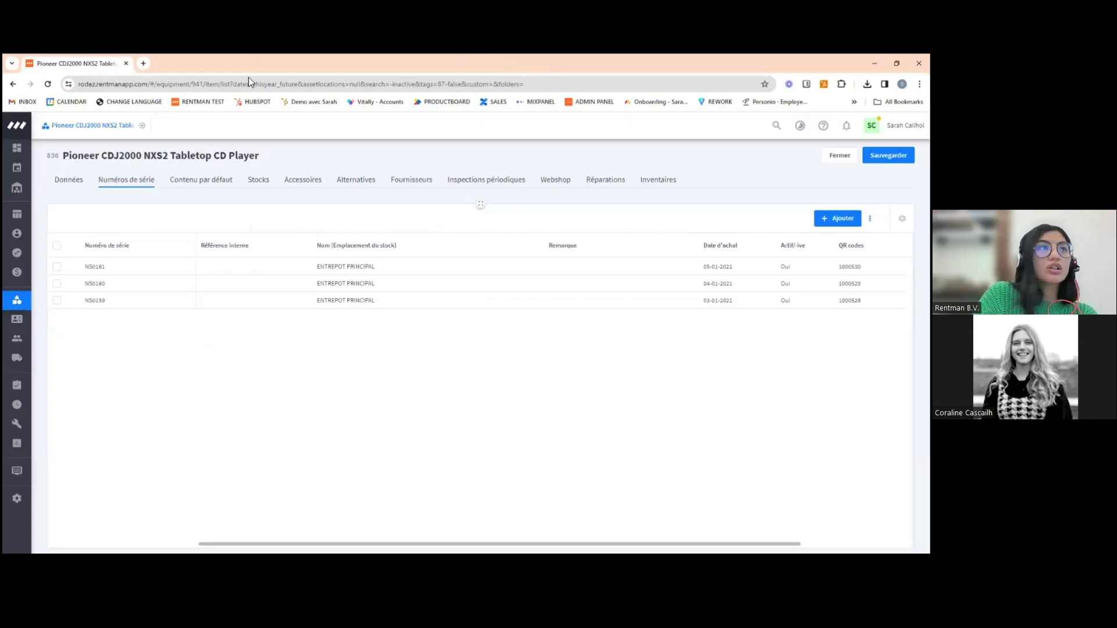
pyautogui.click(69, 182)
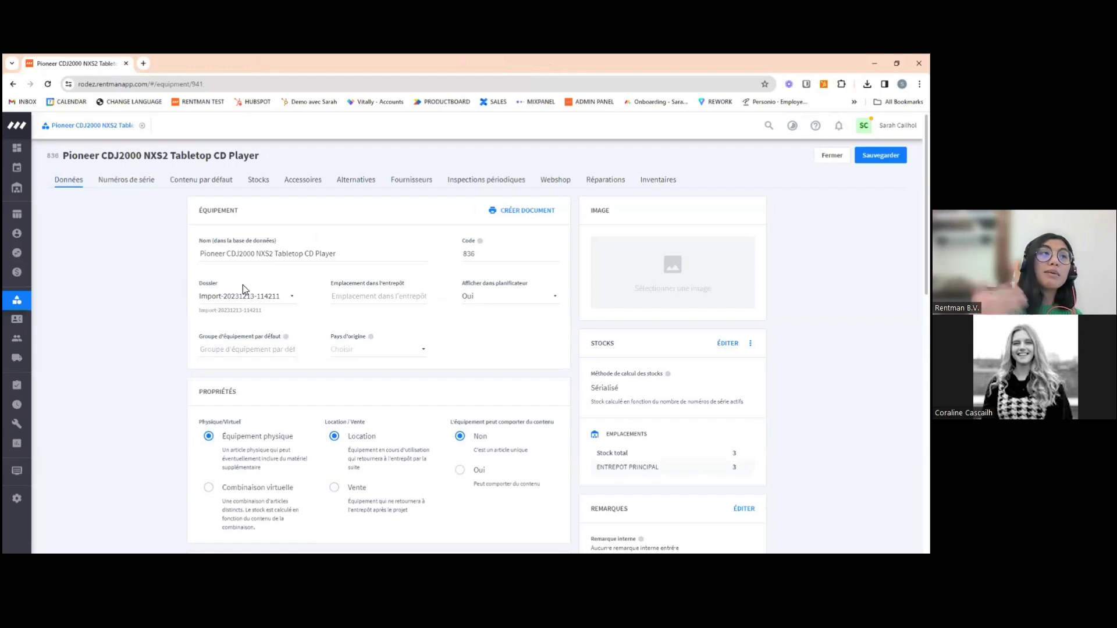
pyautogui.scroll(-4, 627, 322)
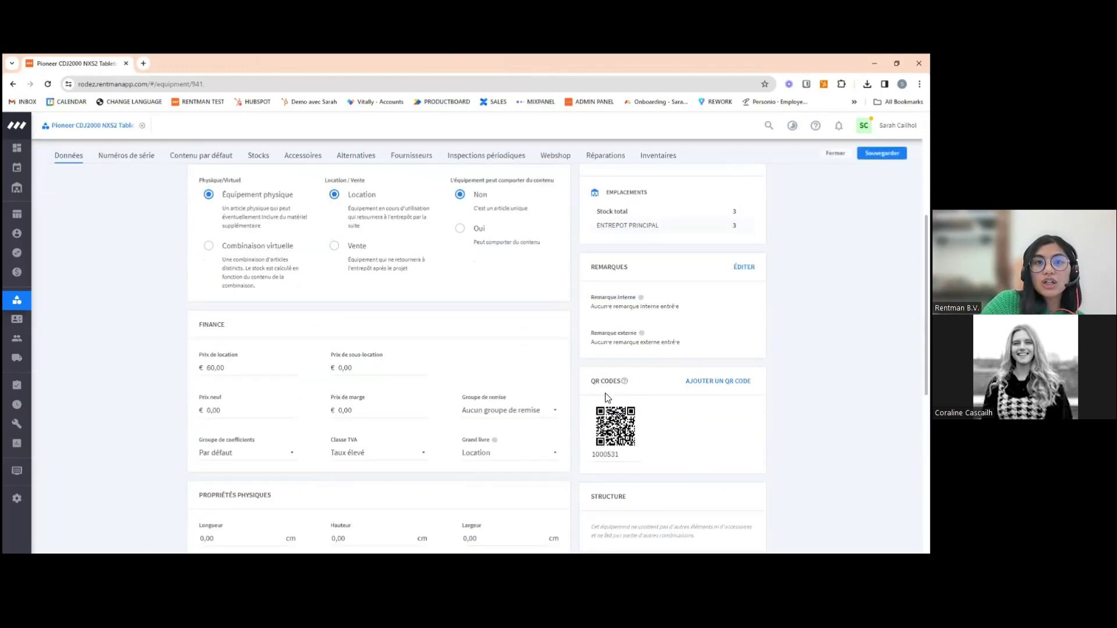
pyautogui.moveTo(623, 423)
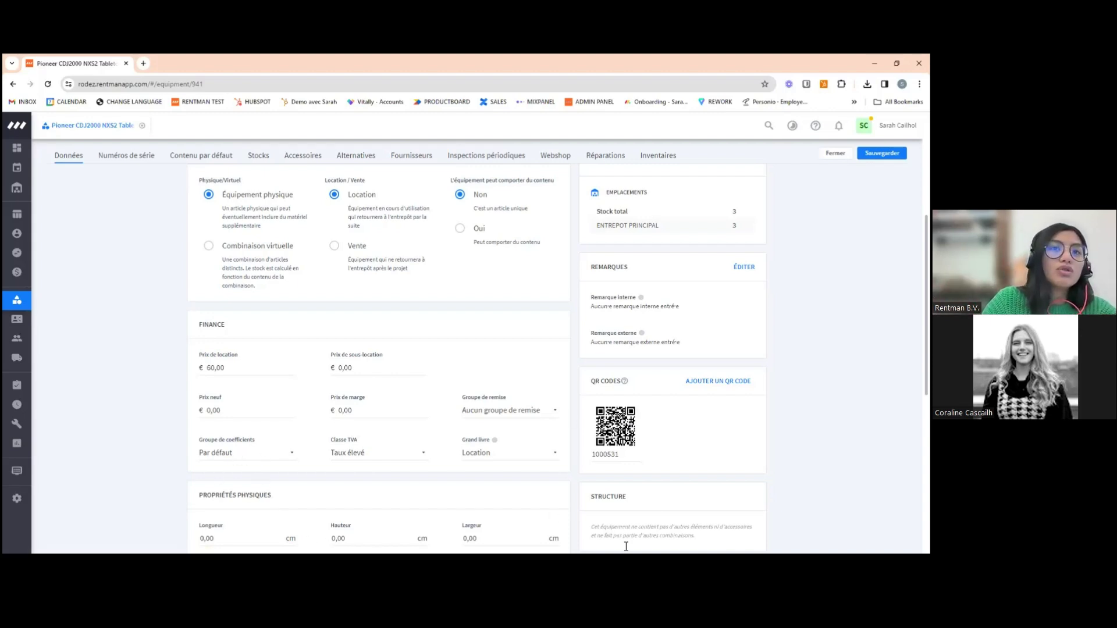
pyautogui.doubleClick(605, 453)
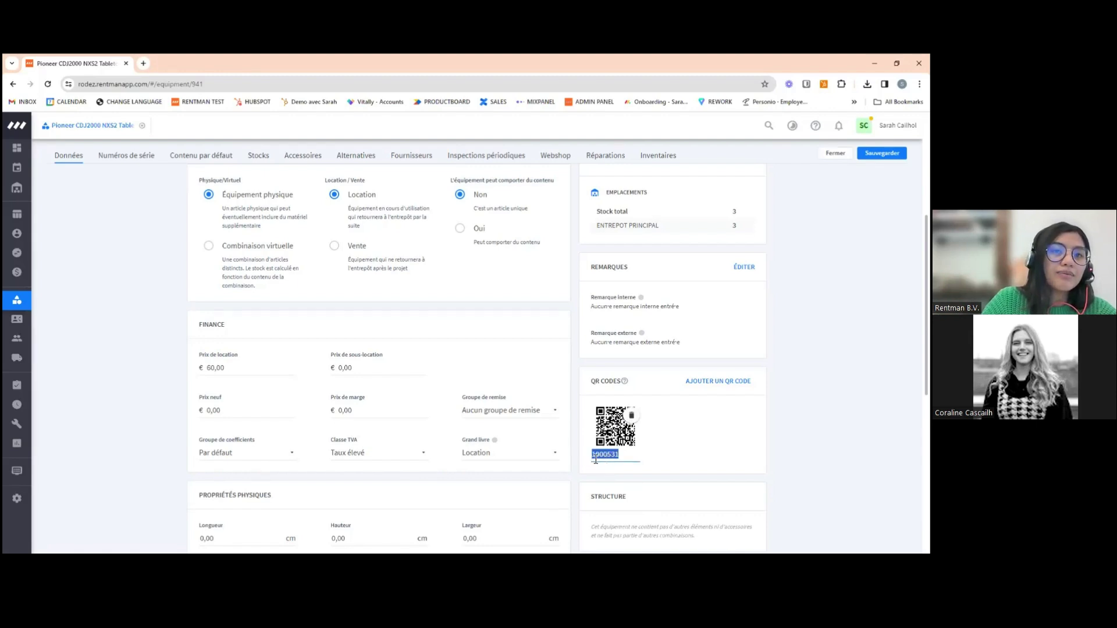
pyautogui.click(619, 457)
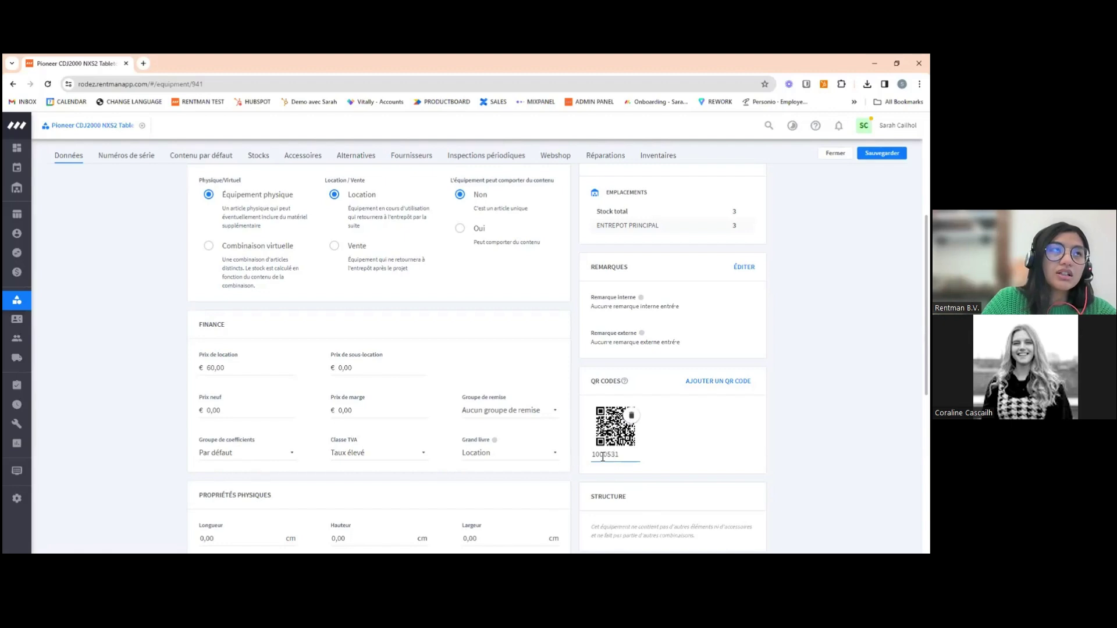
pyautogui.doubleClick(602, 457)
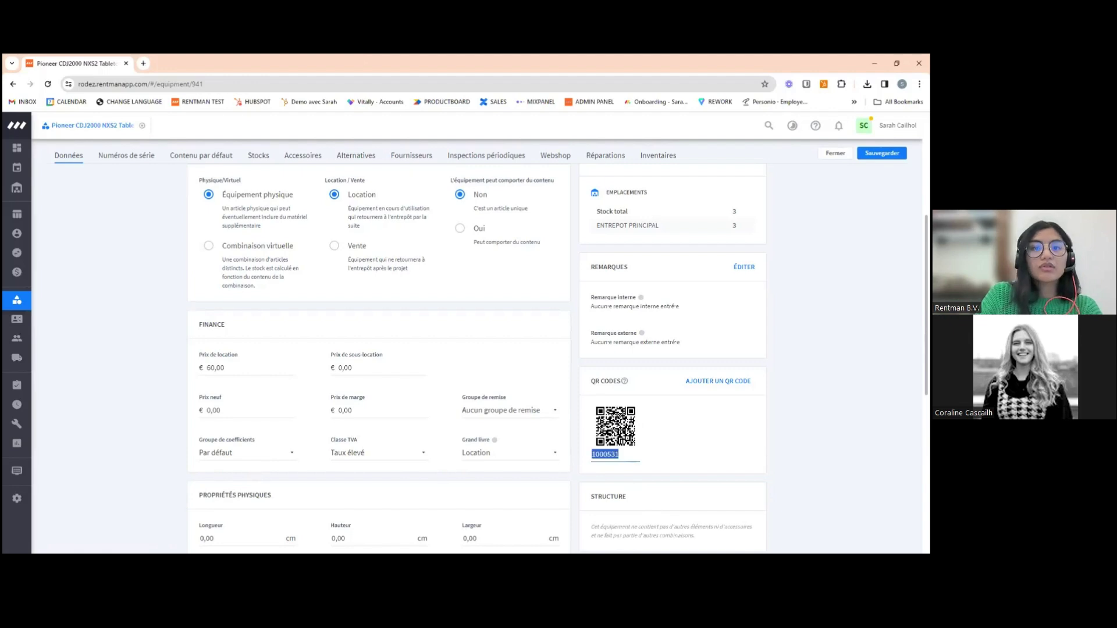
pyautogui.click(15, 299)
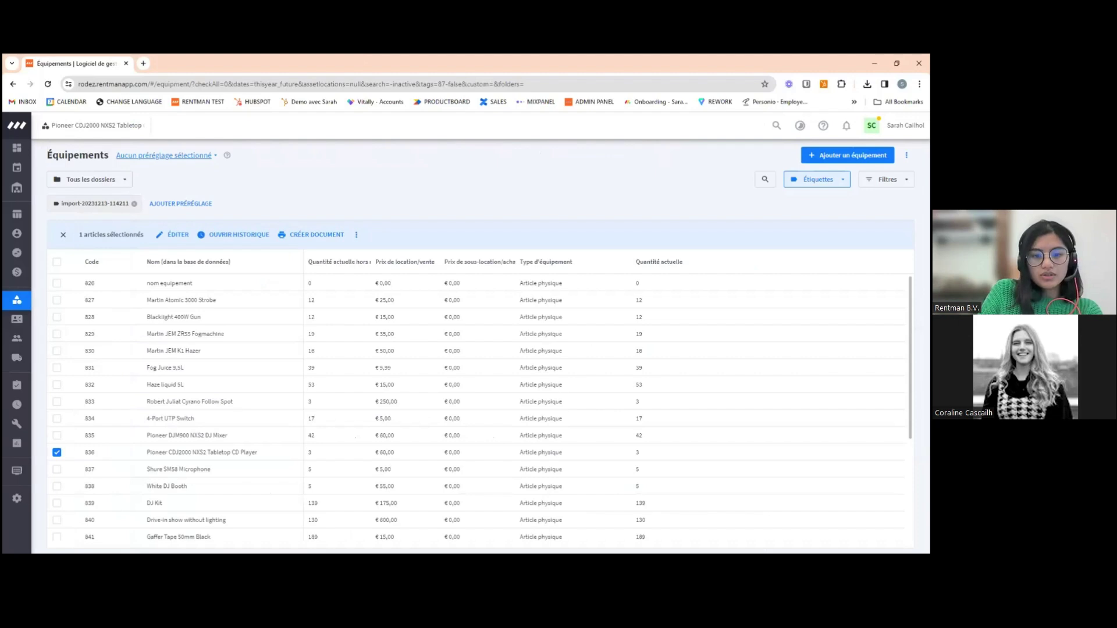
# Switch to the IMPORT 2 sheet in Google Sheets and enter 153254 in the qr column for Martin Atomic 3000 Strobe
pyautogui.hotkey('alt', 'Tab')
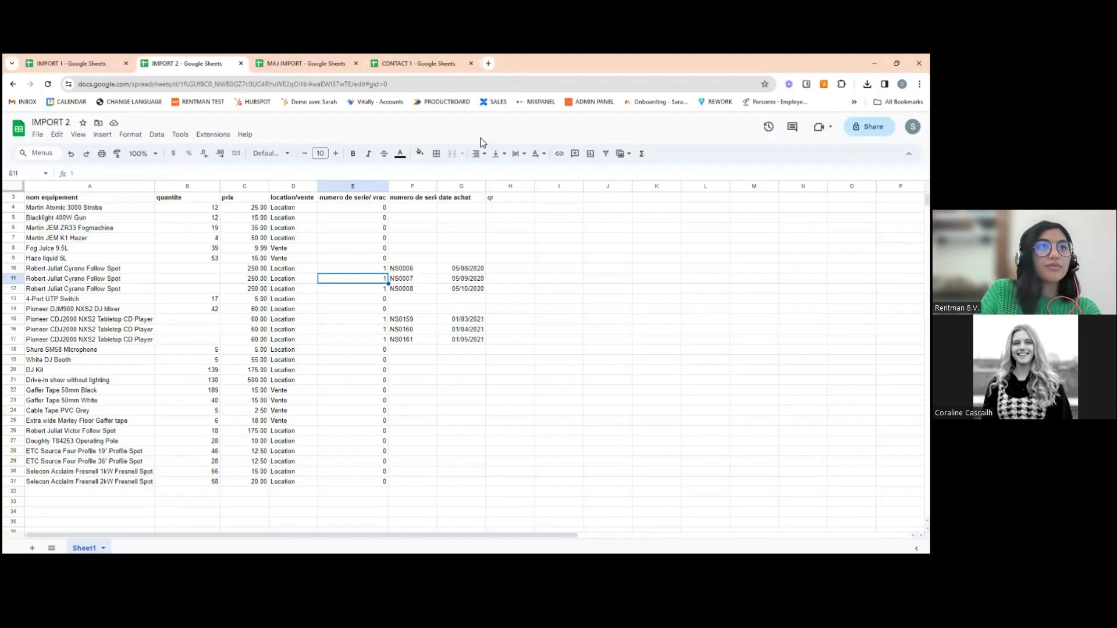
pyautogui.click(99, 64)
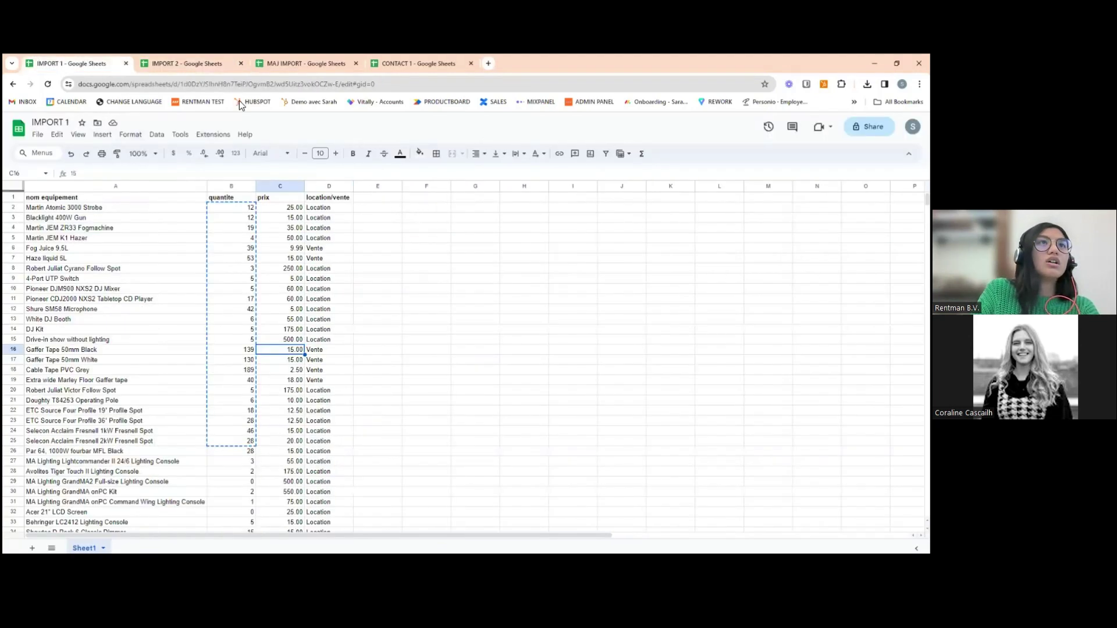
pyautogui.click(192, 64)
pyautogui.click(518, 201)
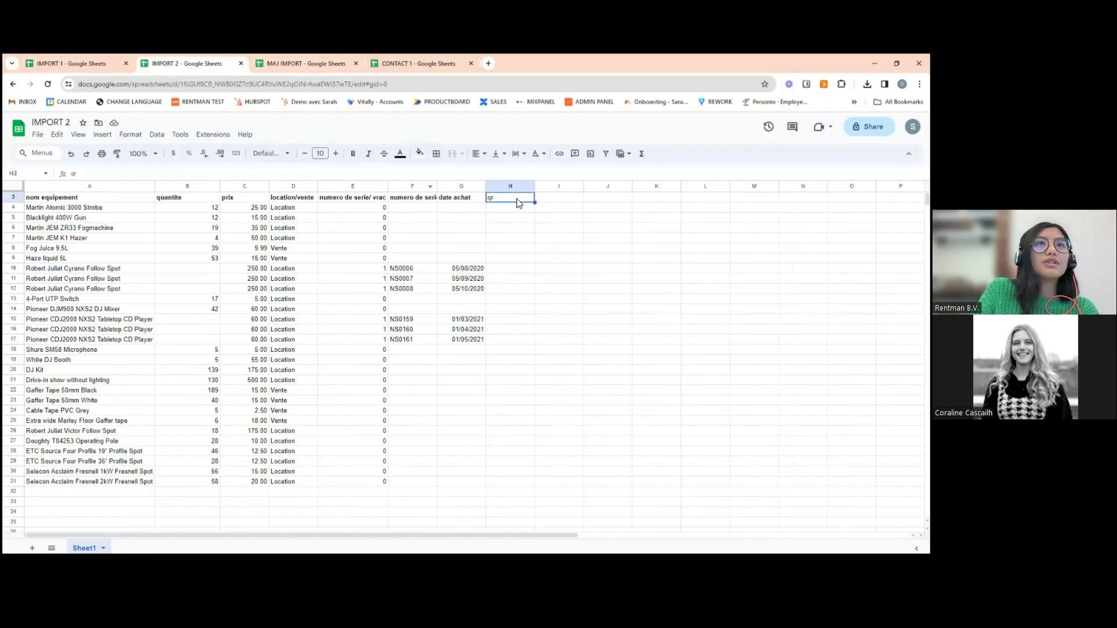
pyautogui.click(514, 208)
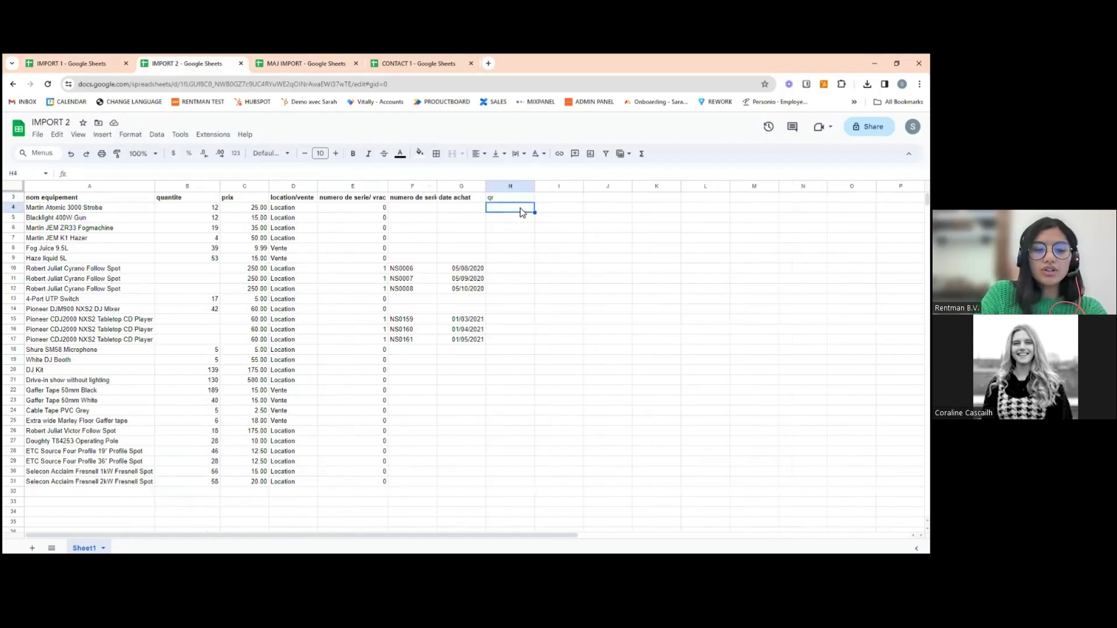
pyautogui.write('157254')
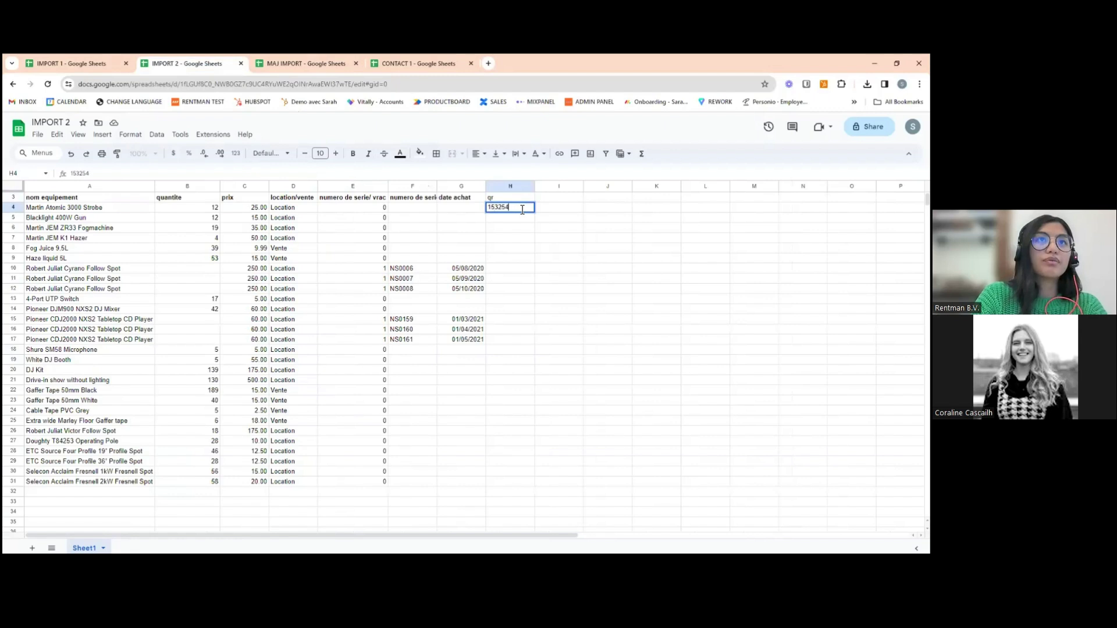
pyautogui.press('Return')
pyautogui.click(532, 209)
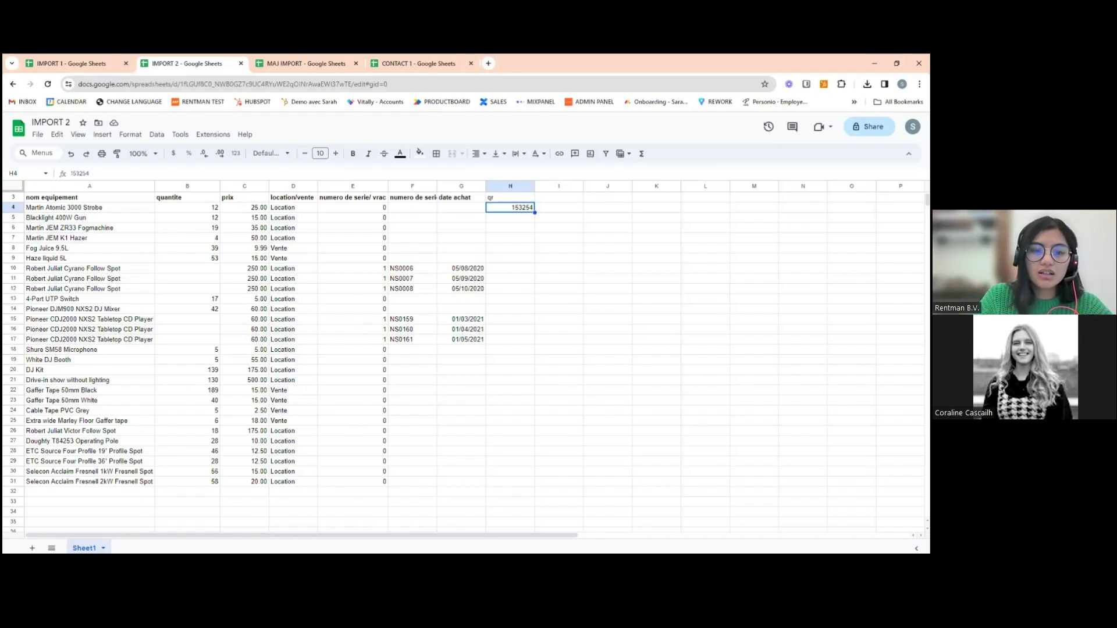
# Switch back to Rentman and view the Contacts list
pyautogui.hotkey('alt', 'Tab')
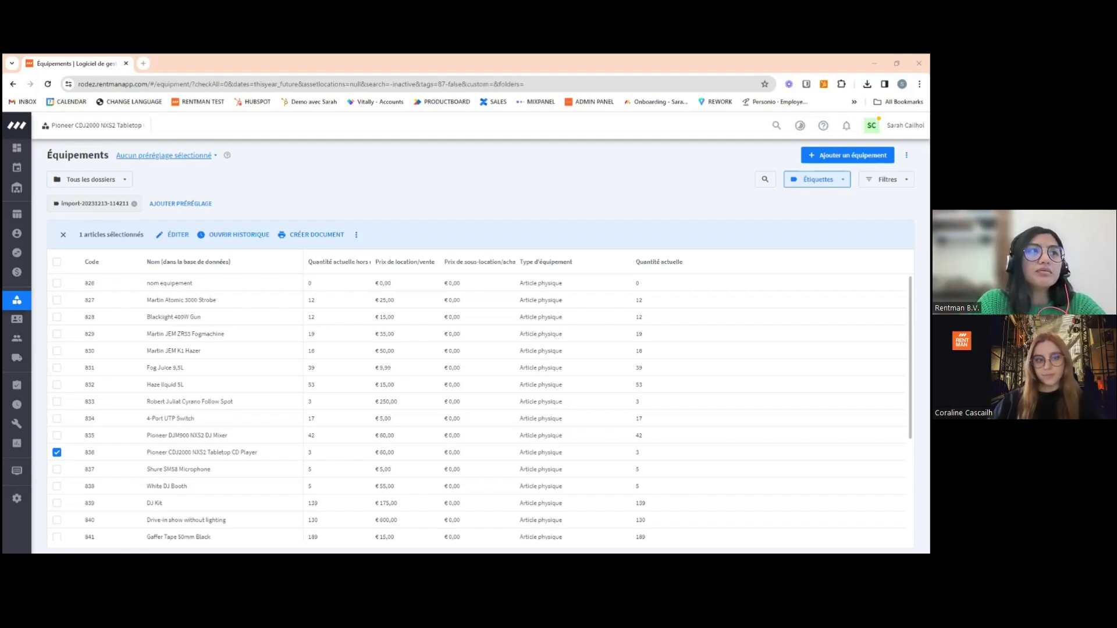
pyautogui.moveTo(17, 343)
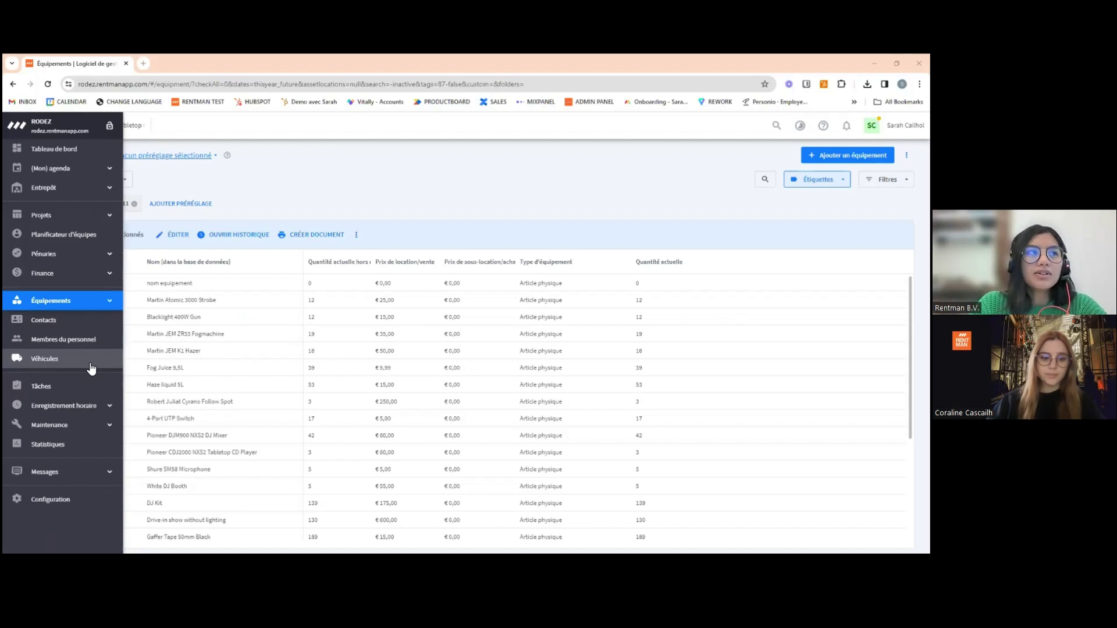
pyautogui.click(67, 323)
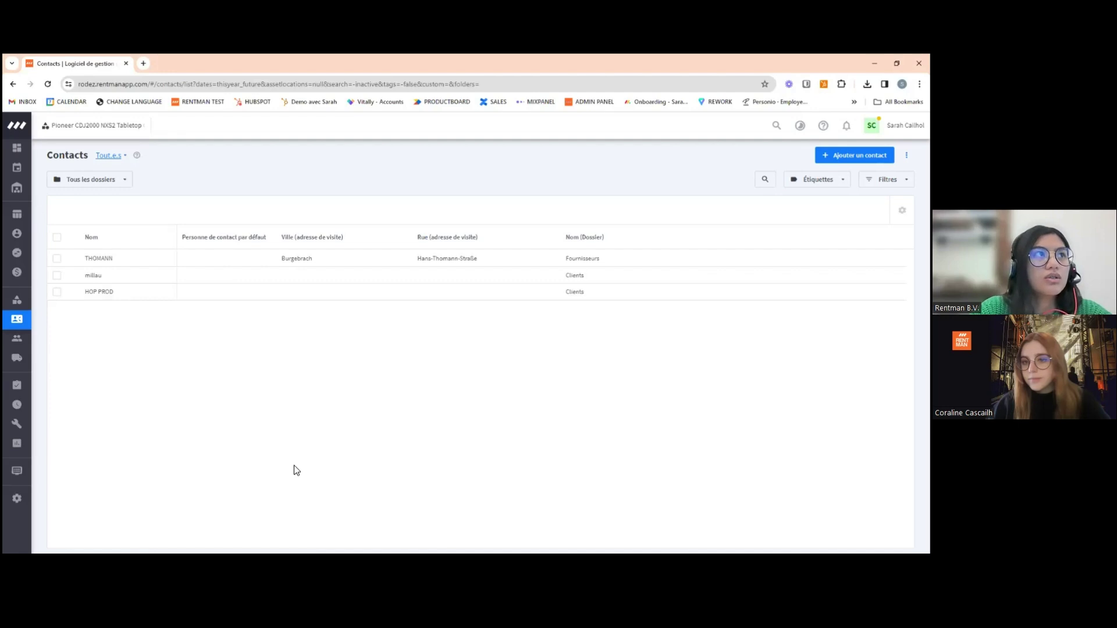
# Return to the equipment list, open the Martin JEM ZR33 Fogmachine record and view its finance and QR code details
pyautogui.click(18, 303)
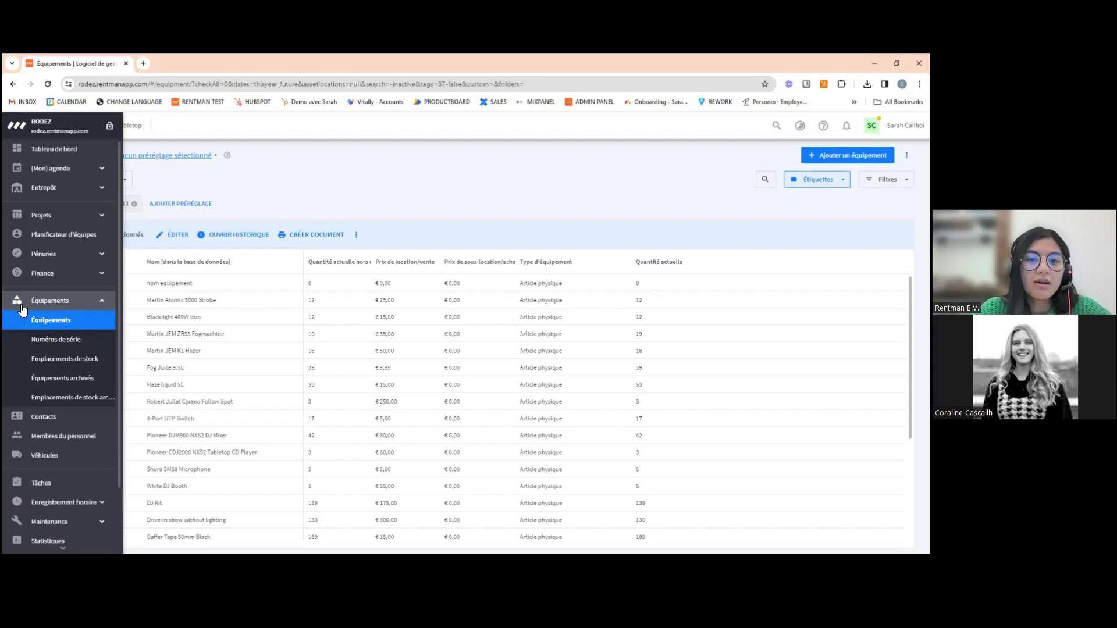
pyautogui.click(201, 341)
pyautogui.click(200, 341)
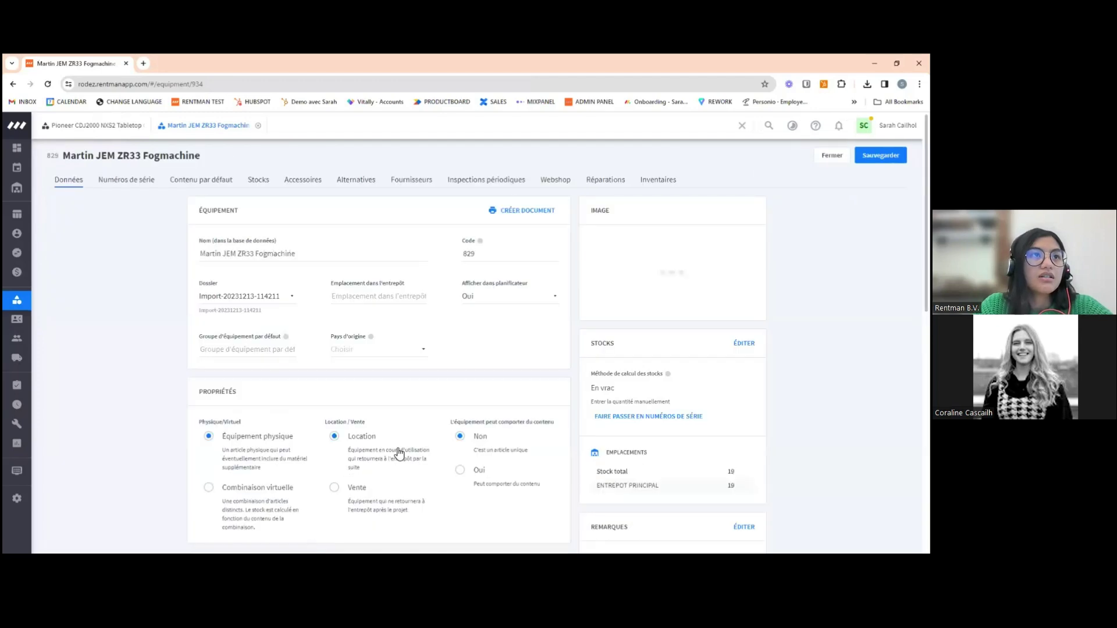
pyautogui.scroll(-3, 401, 451)
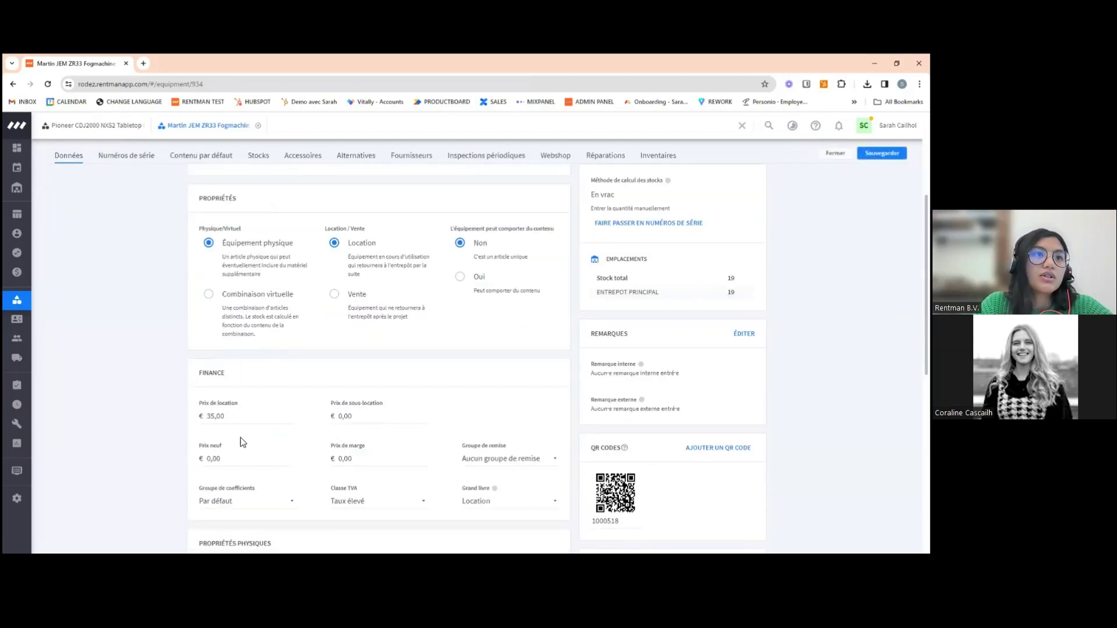
# Examine the Prix neuf field of the Martin JEM ZR33 Fogmachine, and open Gaffer Tape 50mm White to examine its Prix d'achat field
pyautogui.click(241, 458)
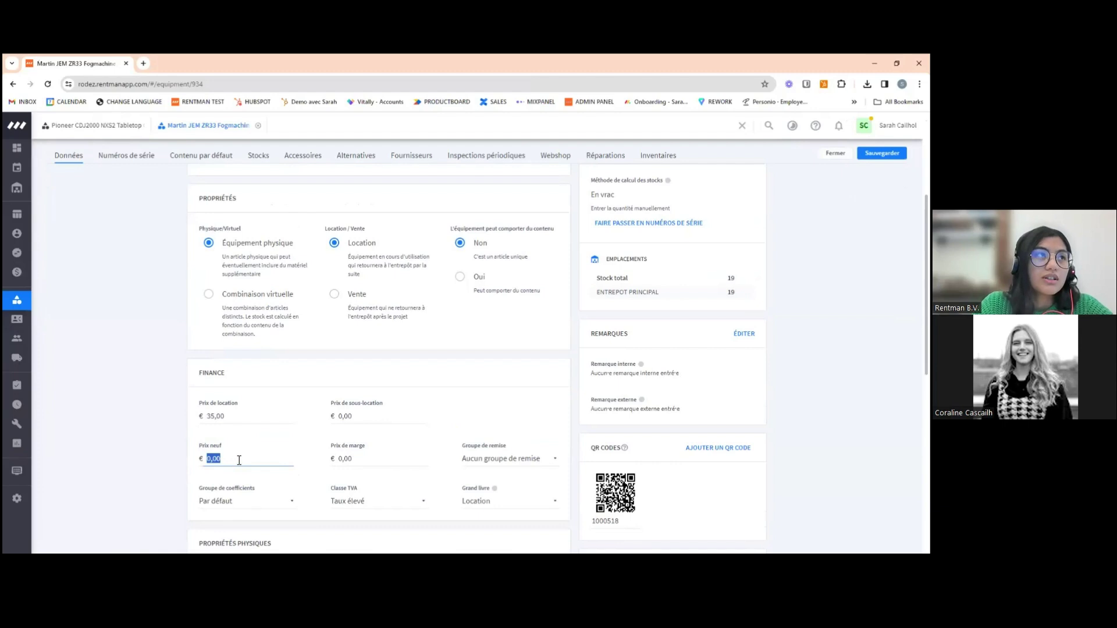
pyautogui.click(50, 300)
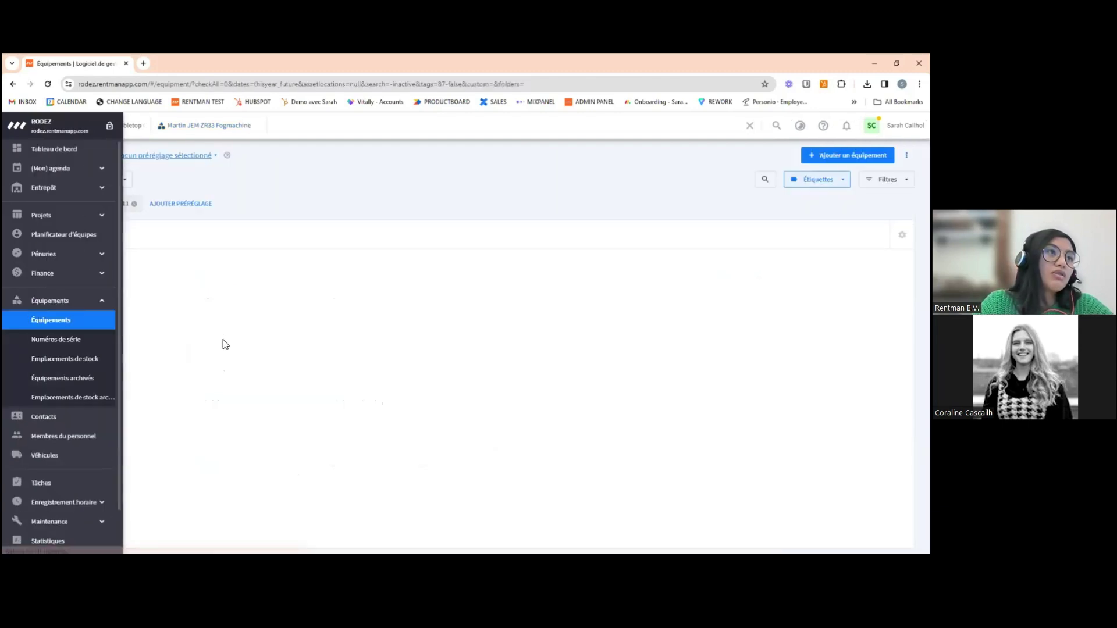
pyautogui.scroll(-3, 599, 289)
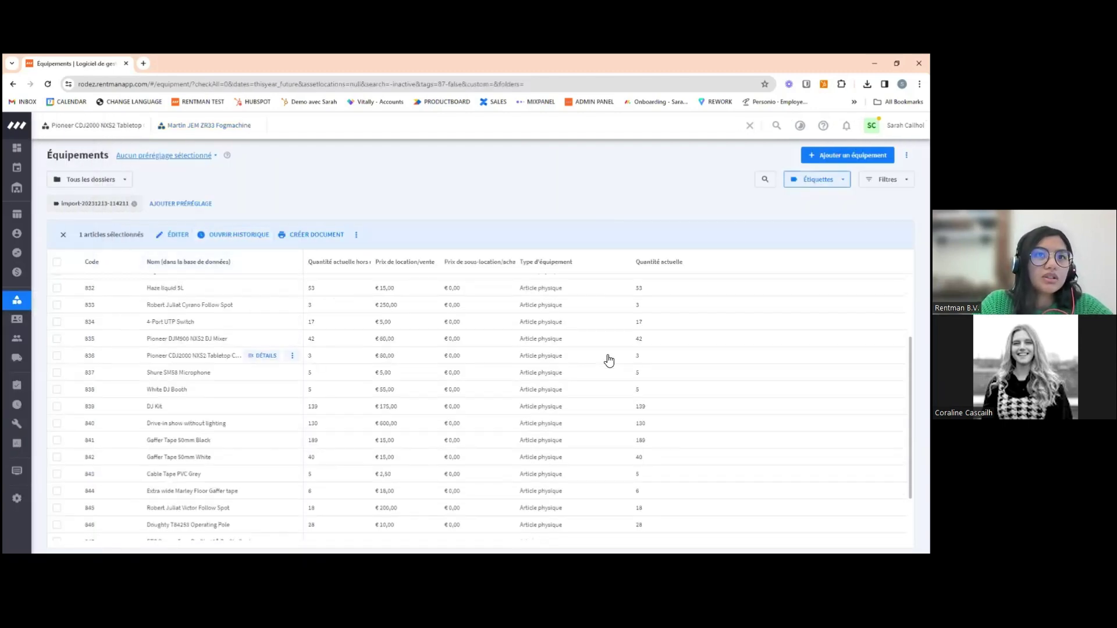
pyautogui.click(149, 409)
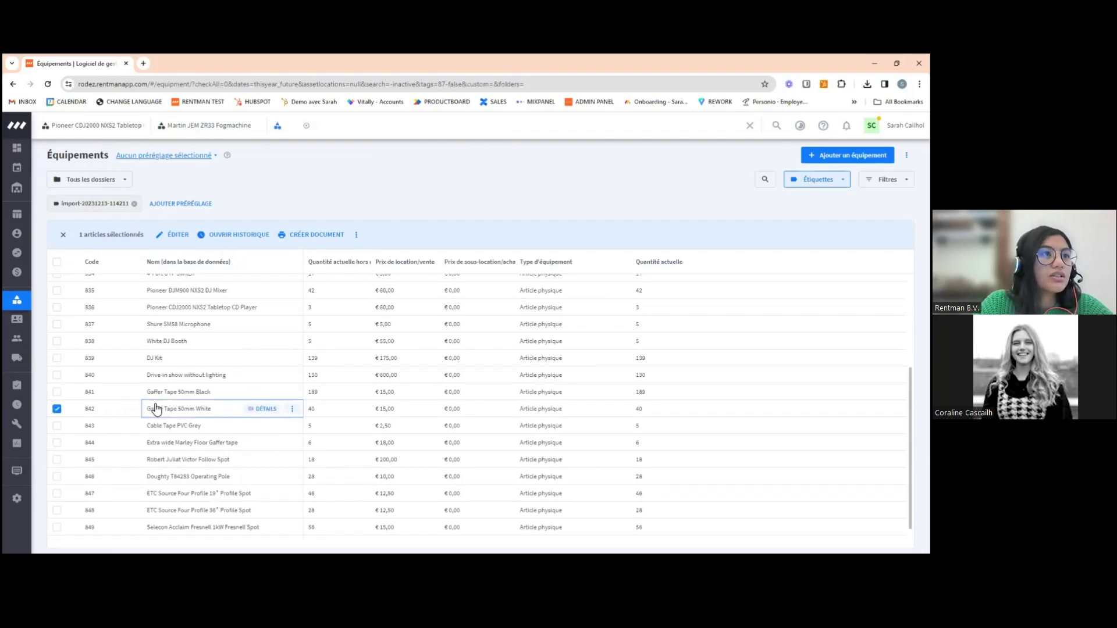
pyautogui.scroll(-5, 340, 360)
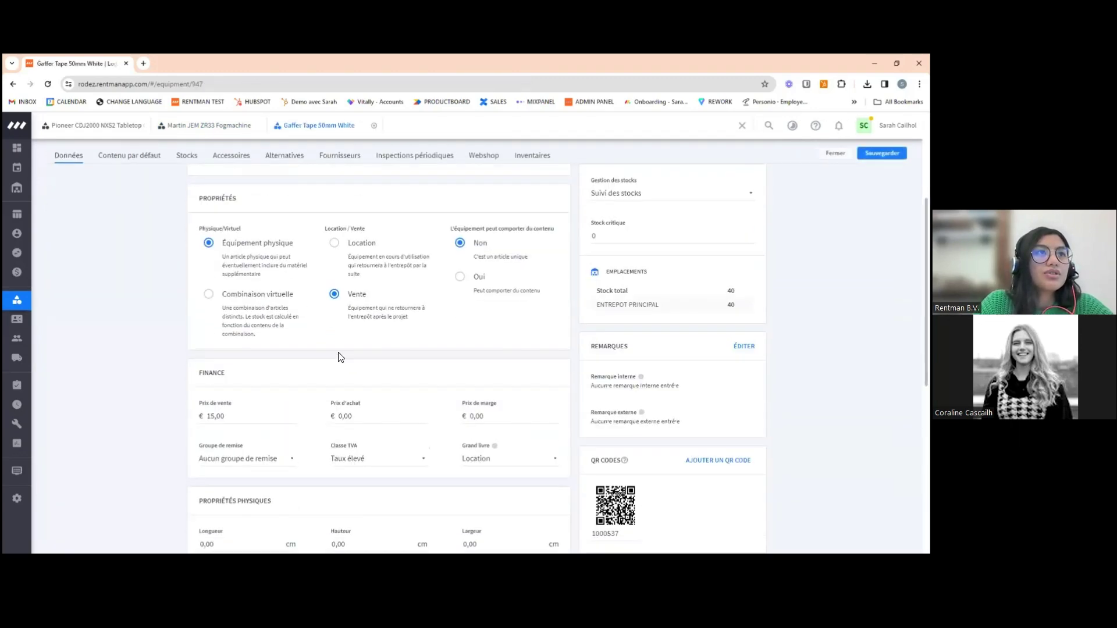
pyautogui.scroll(-1, 350, 349)
pyautogui.click(370, 321)
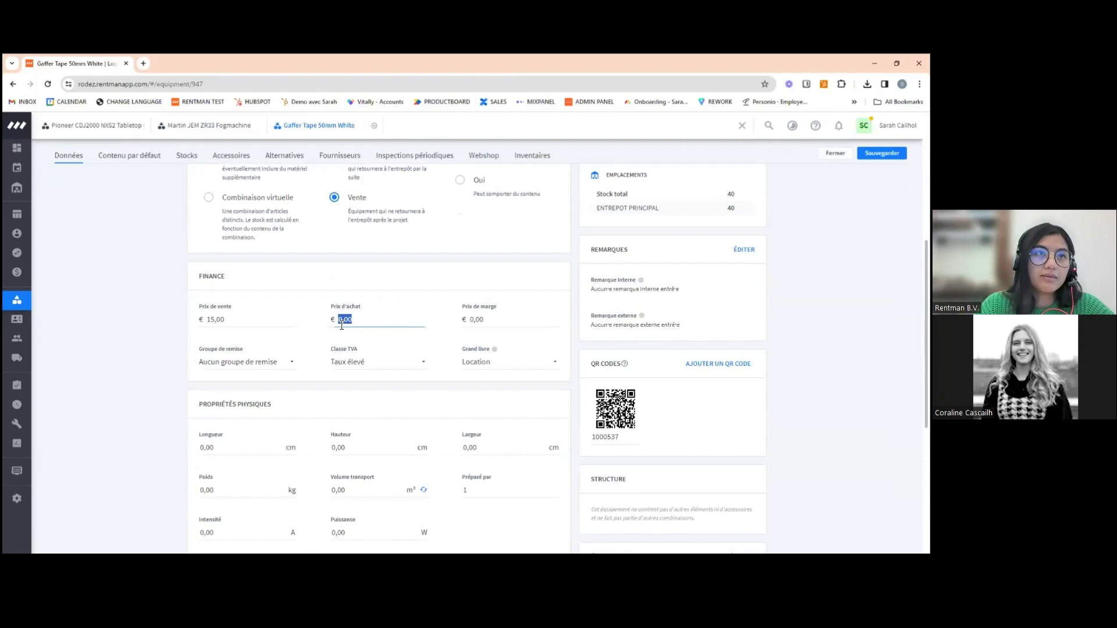
pyautogui.click(172, 260)
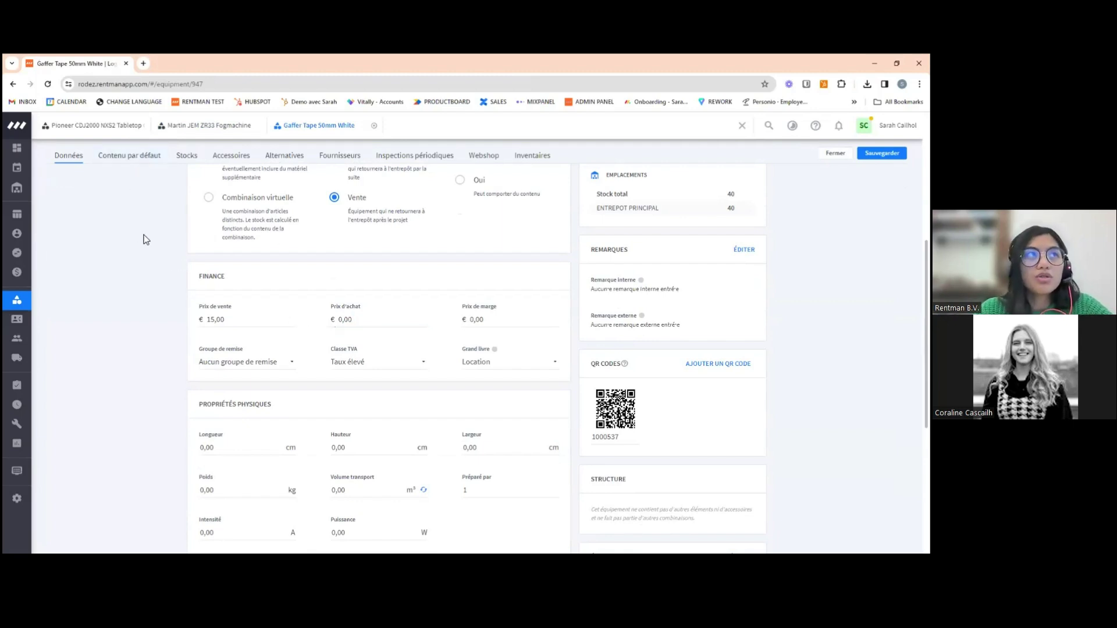
# In the Pioneer CDJ2000 NXS2 record, open serial number NS0160, examine its Prix d'achat field and close it
pyautogui.click(67, 135)
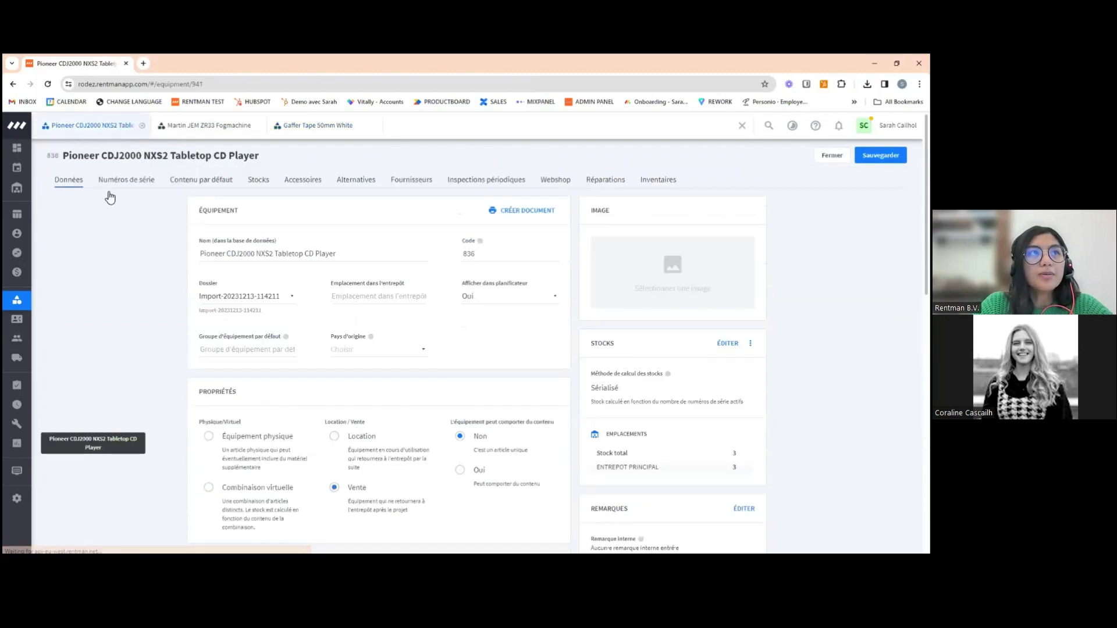
pyautogui.click(126, 181)
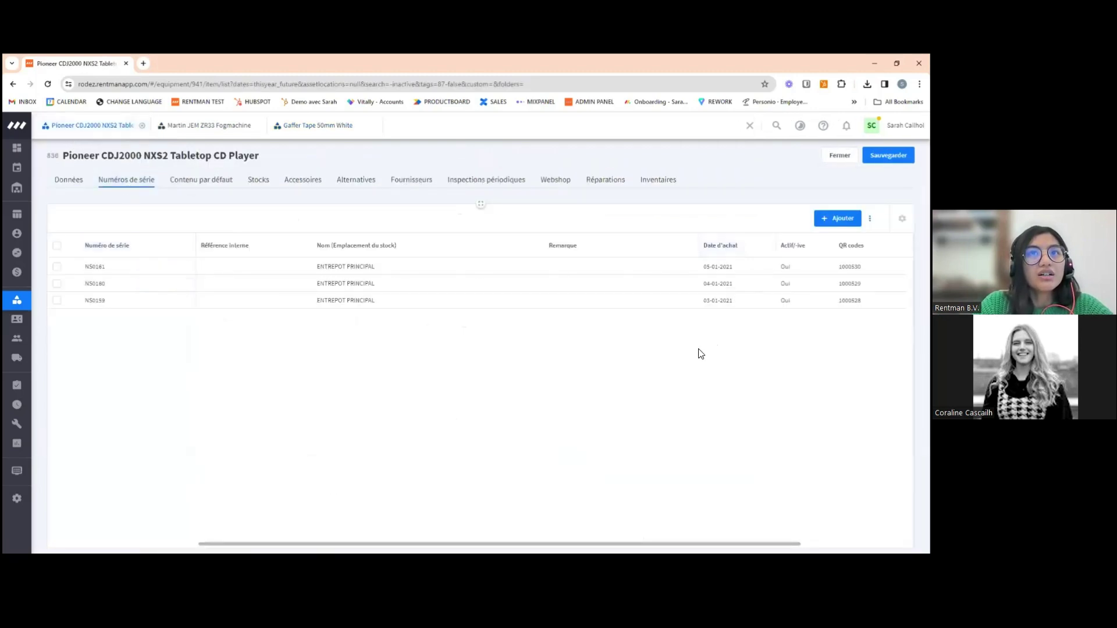
pyautogui.doubleClick(333, 288)
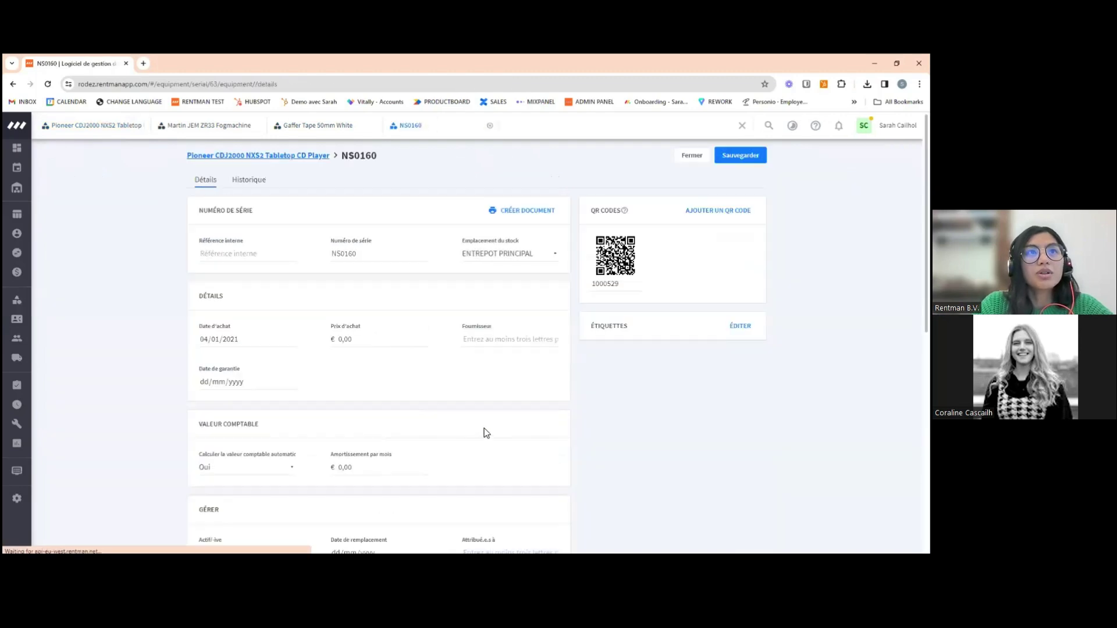
pyautogui.click(370, 338)
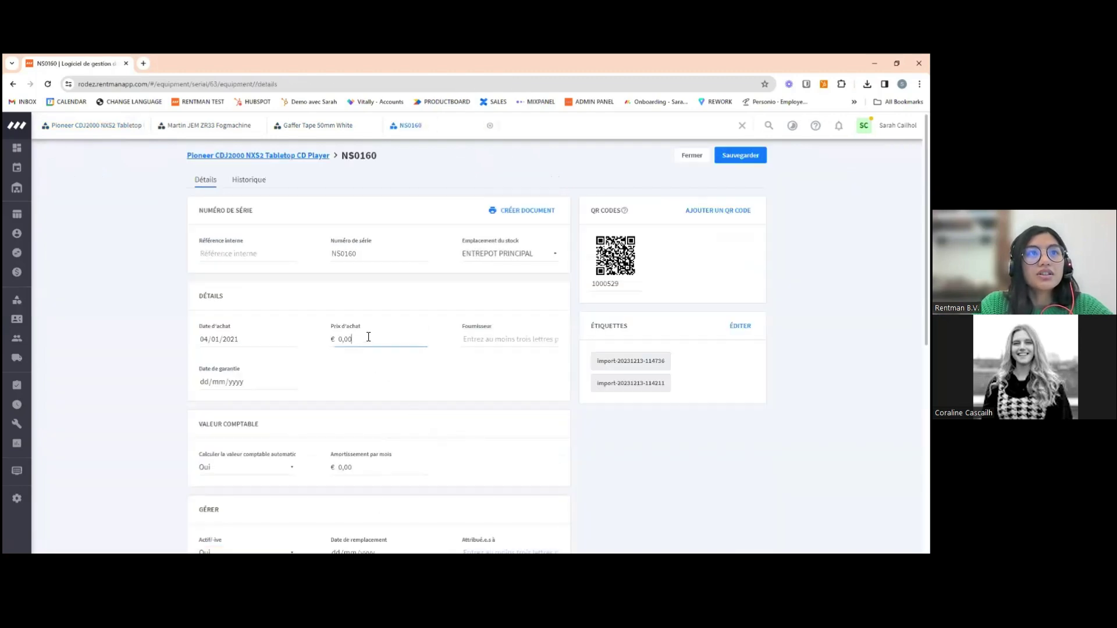
pyautogui.doubleClick(347, 341)
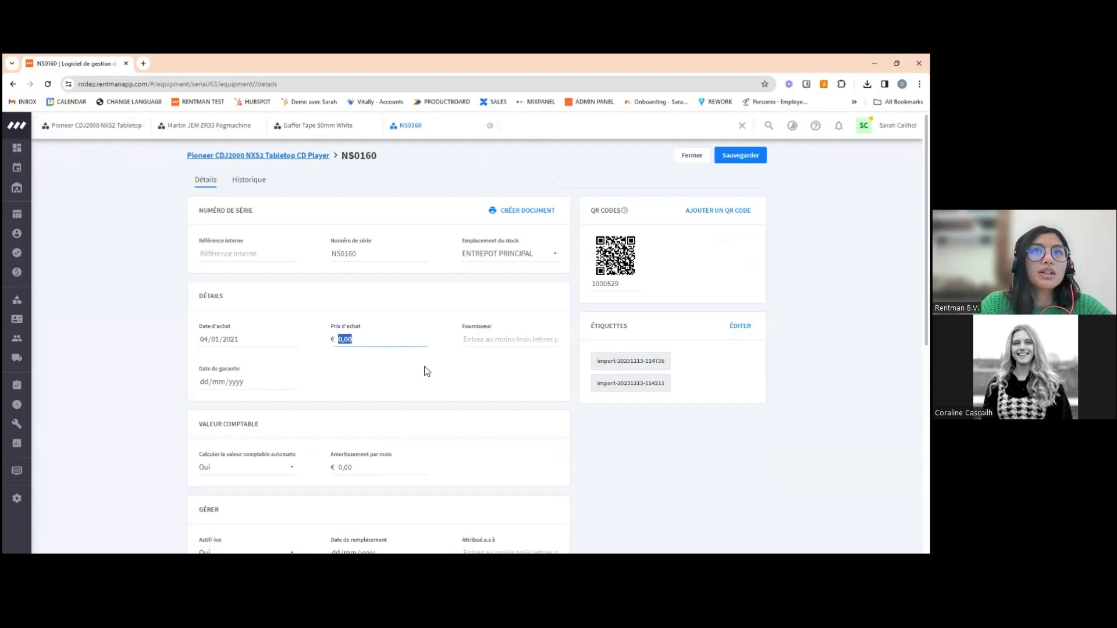
pyautogui.click(687, 155)
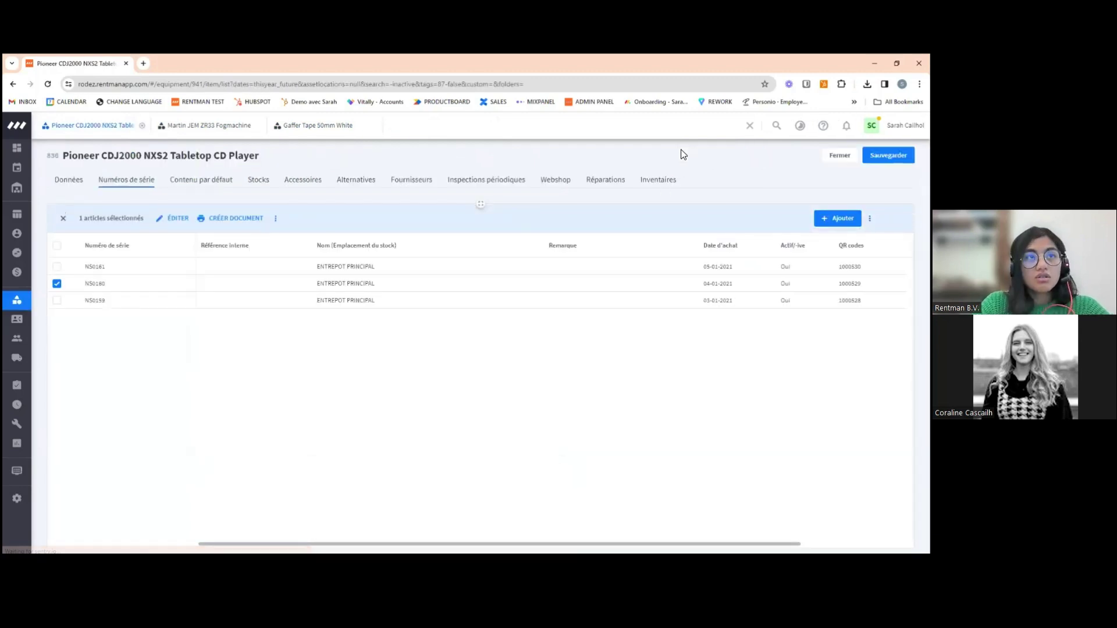
# Return to the general data of the Pioneer CDJ2000 NXS2 and examine its Prix neuf field under Finance
pyautogui.click(71, 189)
pyautogui.scroll(-3, 205, 474)
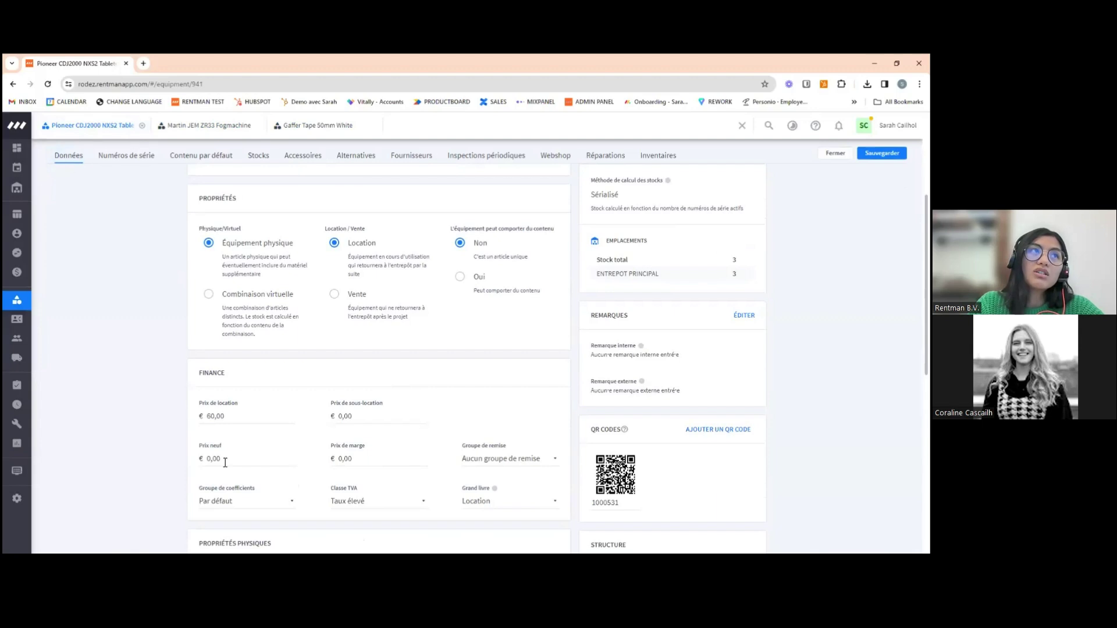
pyautogui.click(246, 456)
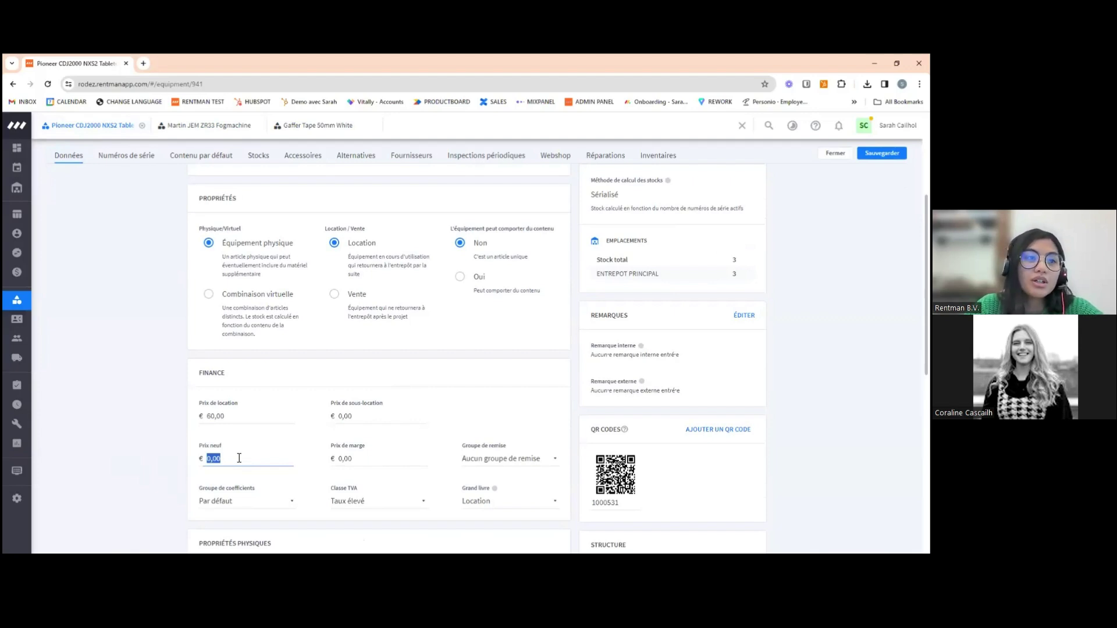
pyautogui.click(155, 228)
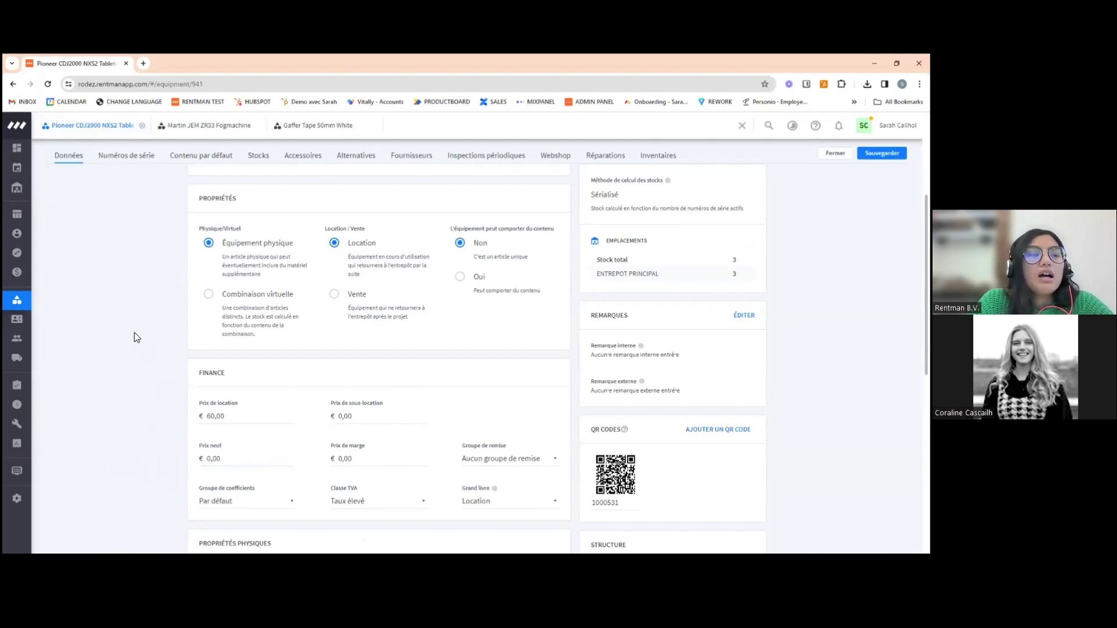
# From the Contacts list, start an import of all lines as new items, including contact persons, and load the file CONTACT 1
pyautogui.moveTo(32, 330)
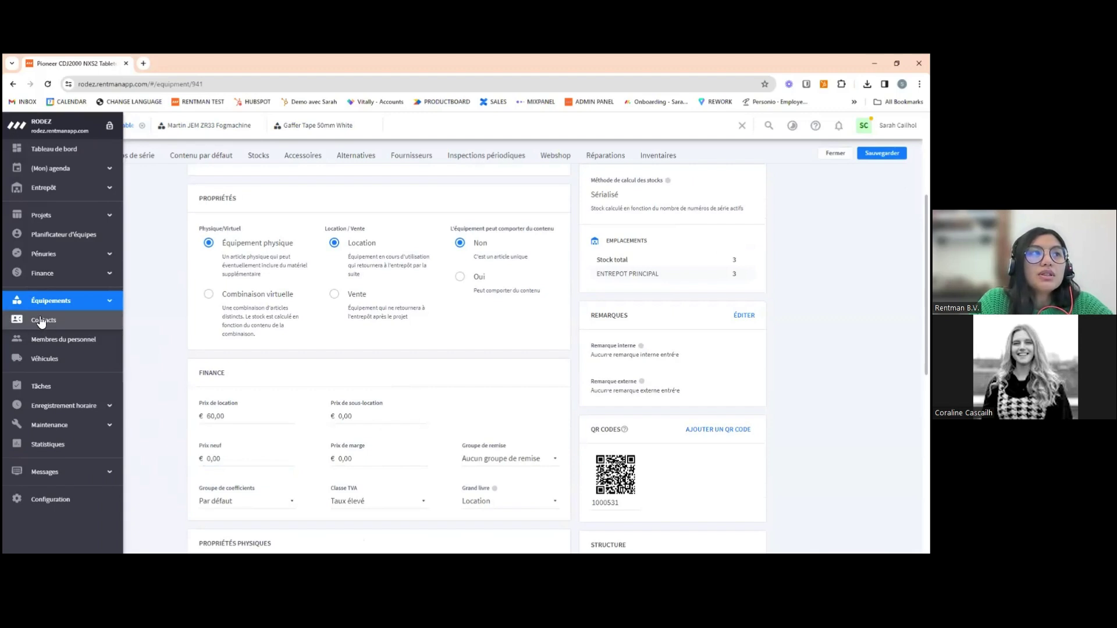
pyautogui.click(50, 331)
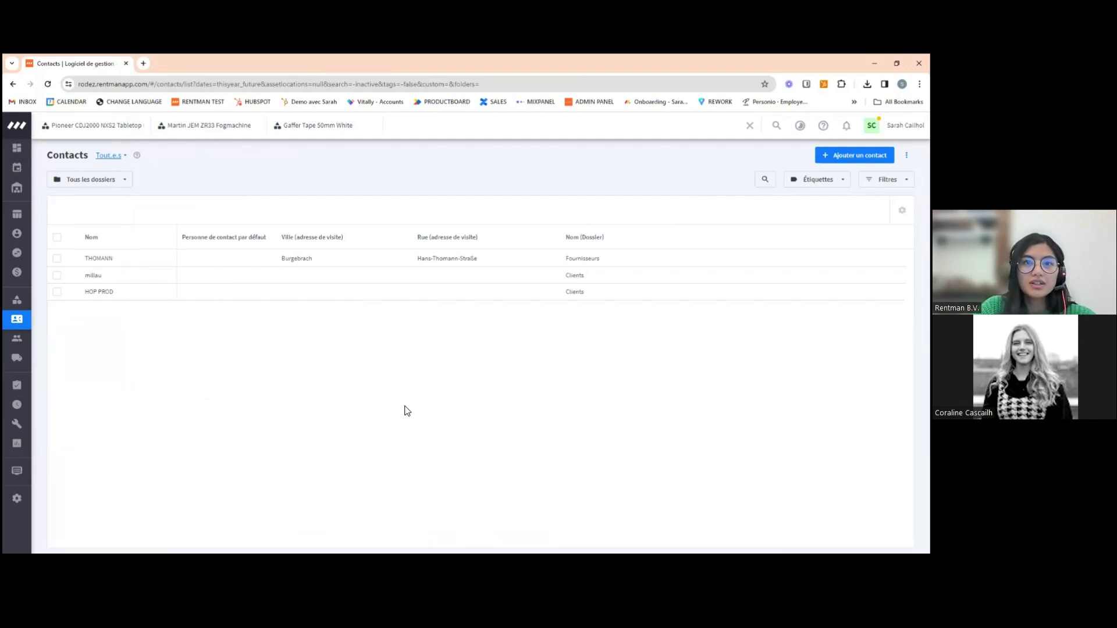
pyautogui.click(906, 155)
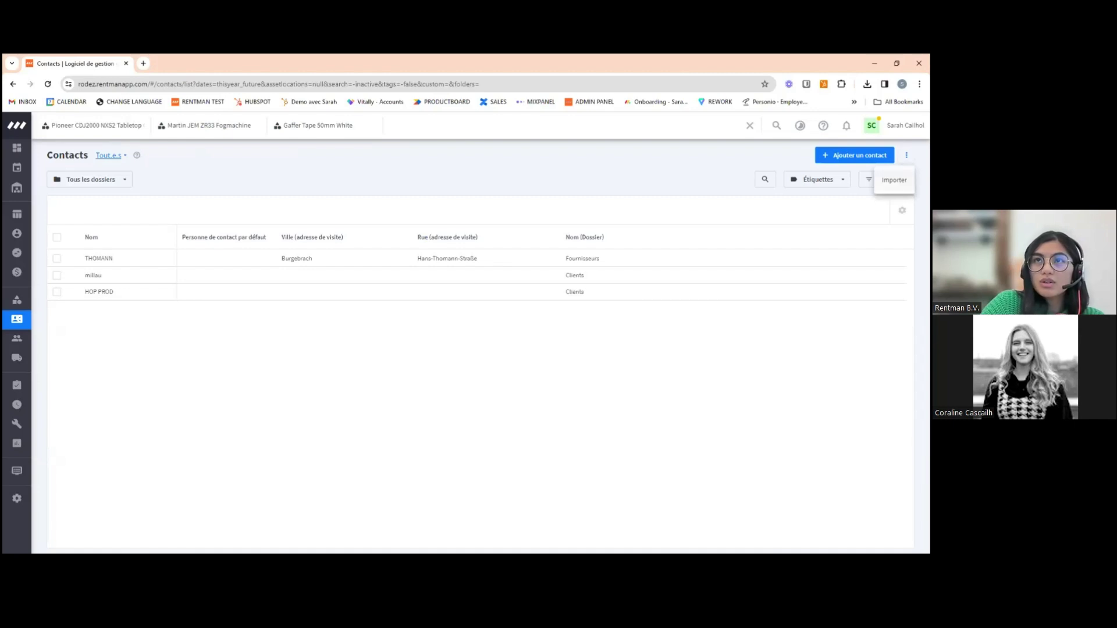
pyautogui.click(894, 180)
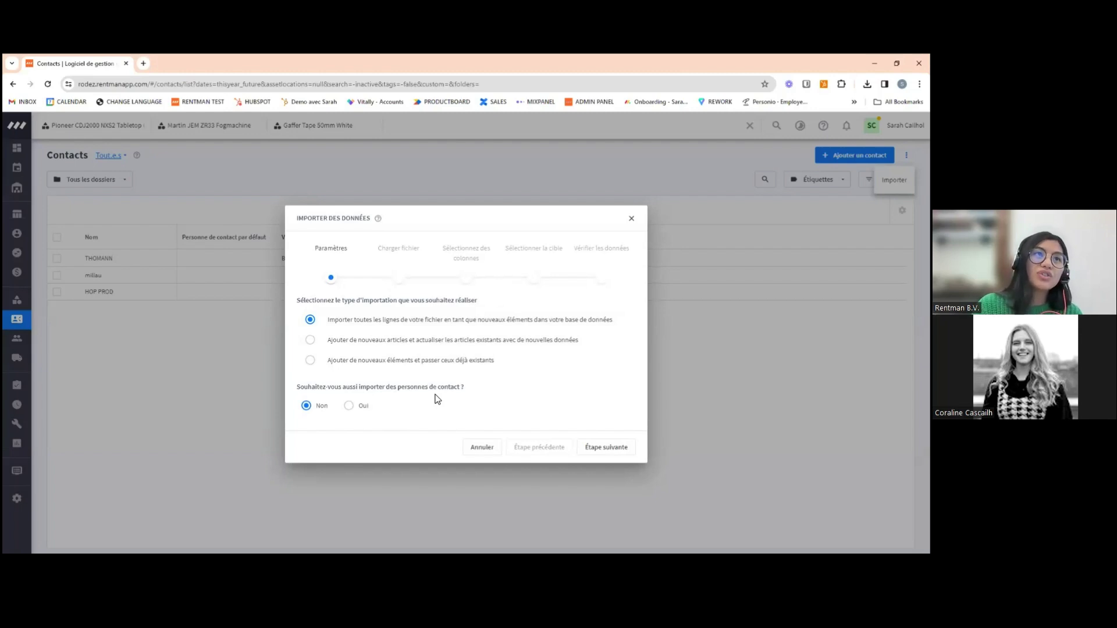
pyautogui.click(349, 406)
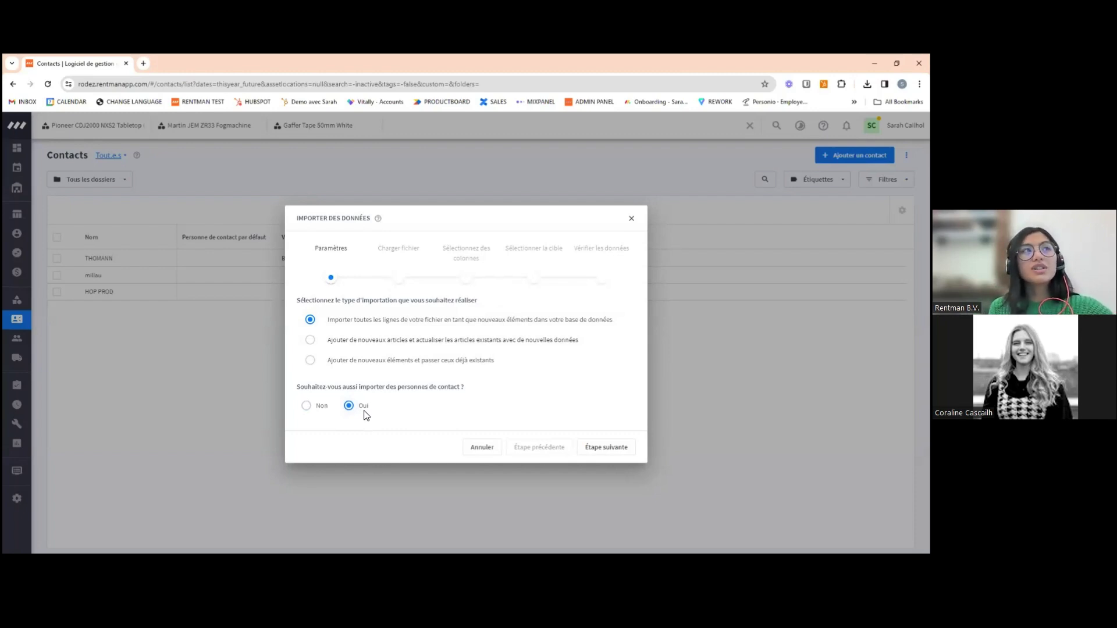
pyautogui.click(615, 448)
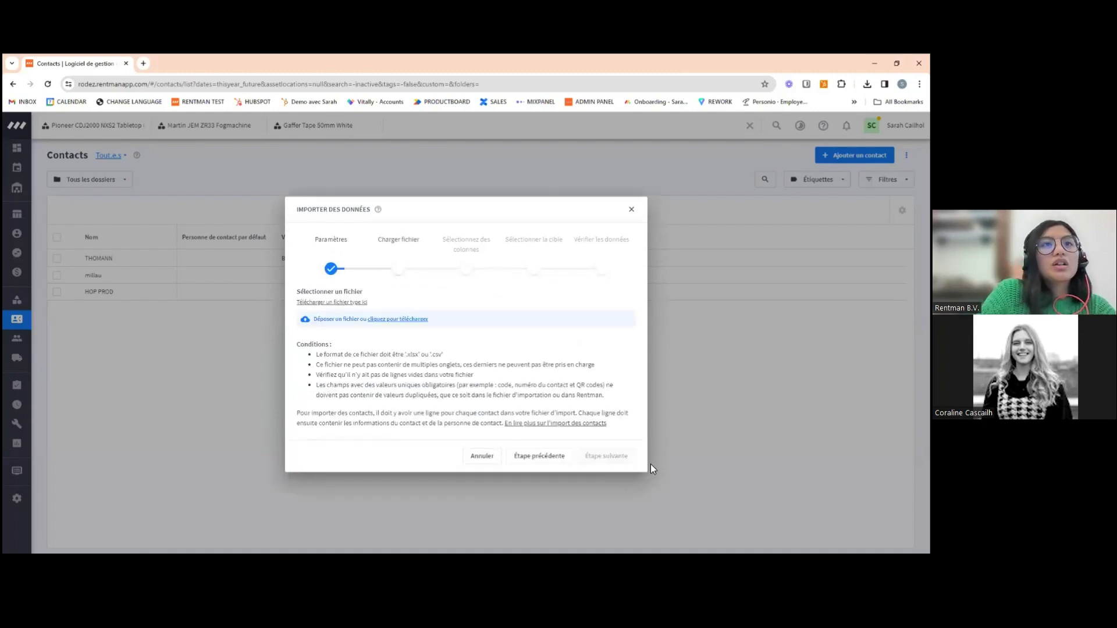
pyautogui.click(426, 319)
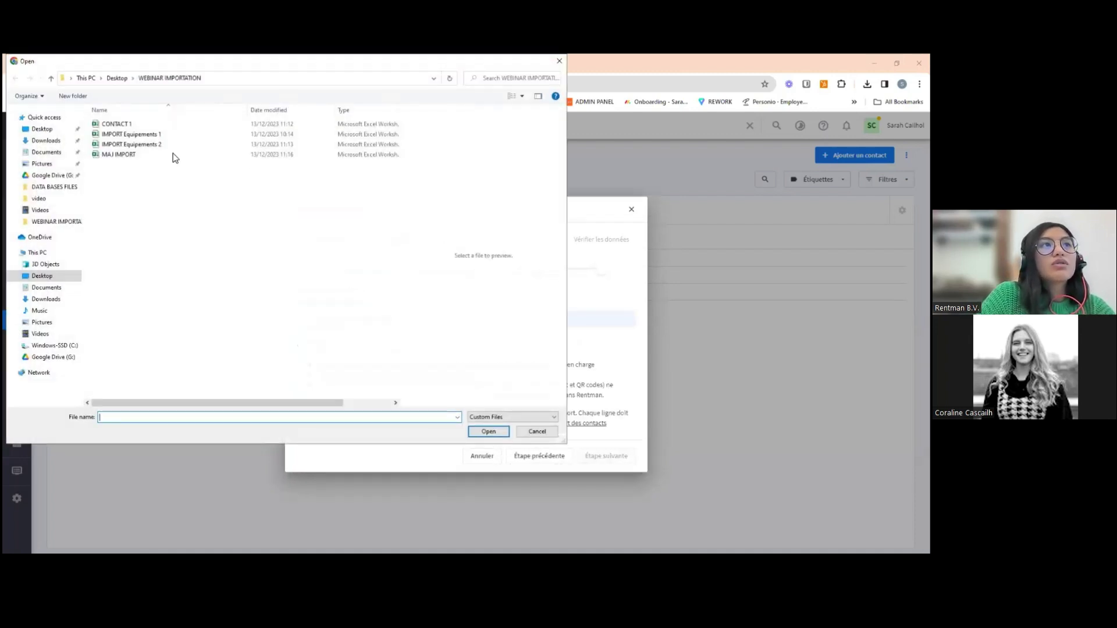
pyautogui.doubleClick(150, 123)
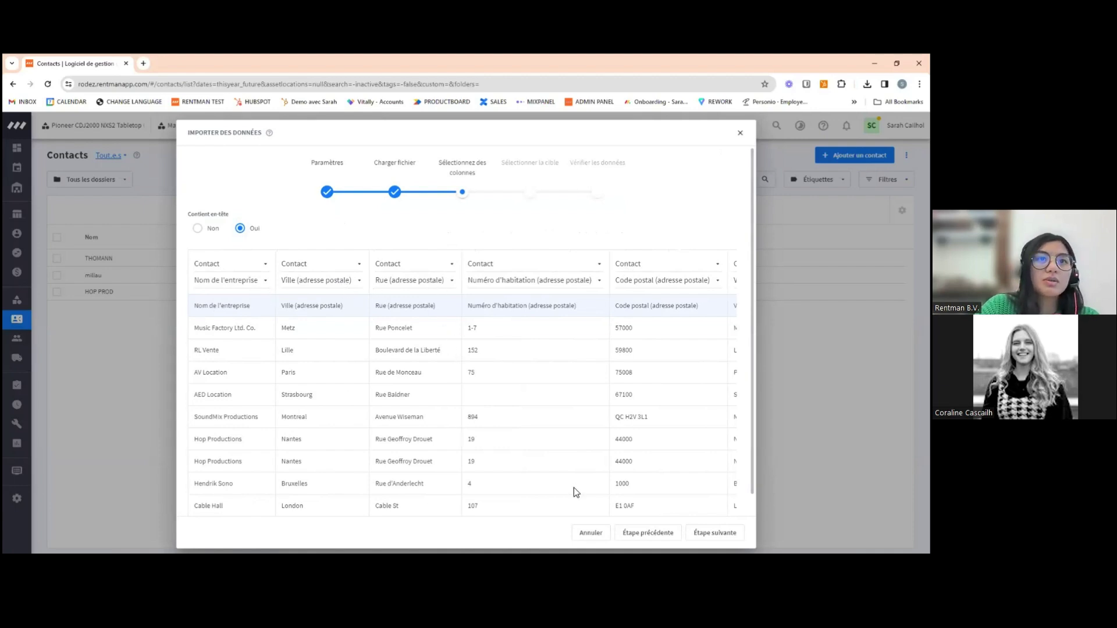
# Map the default contact person column to Nom de famille under Personne de contact and review the other column mappings
pyautogui.scroll(-1, 574, 488)
pyautogui.moveTo(469, 500); pyautogui.dragTo(728, 495)
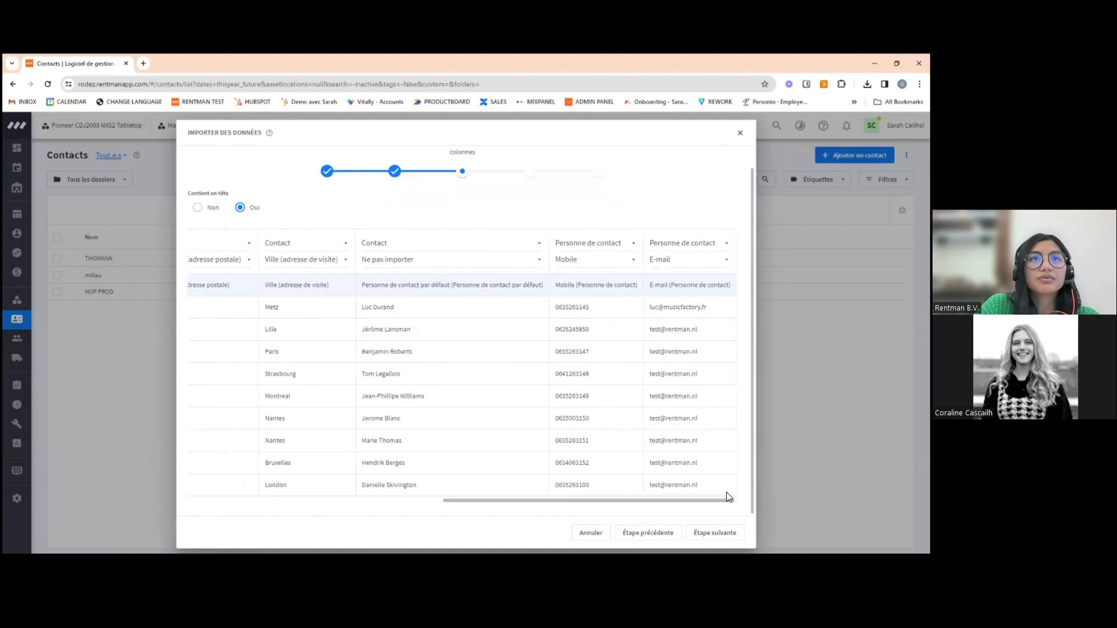
pyautogui.click(501, 263)
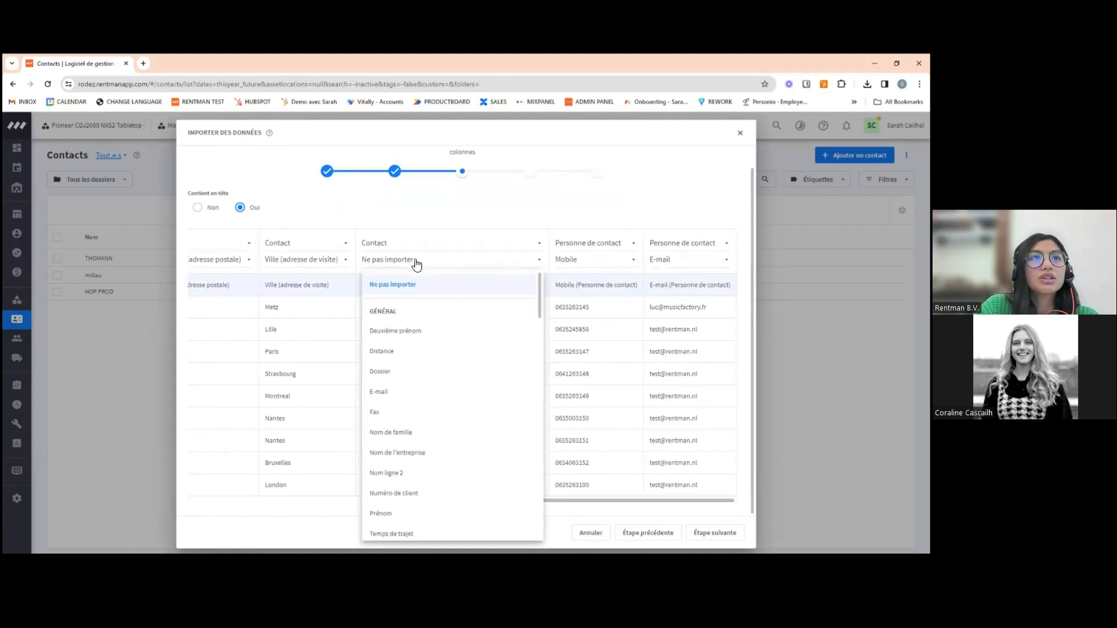
pyautogui.click(407, 244)
pyautogui.click(417, 287)
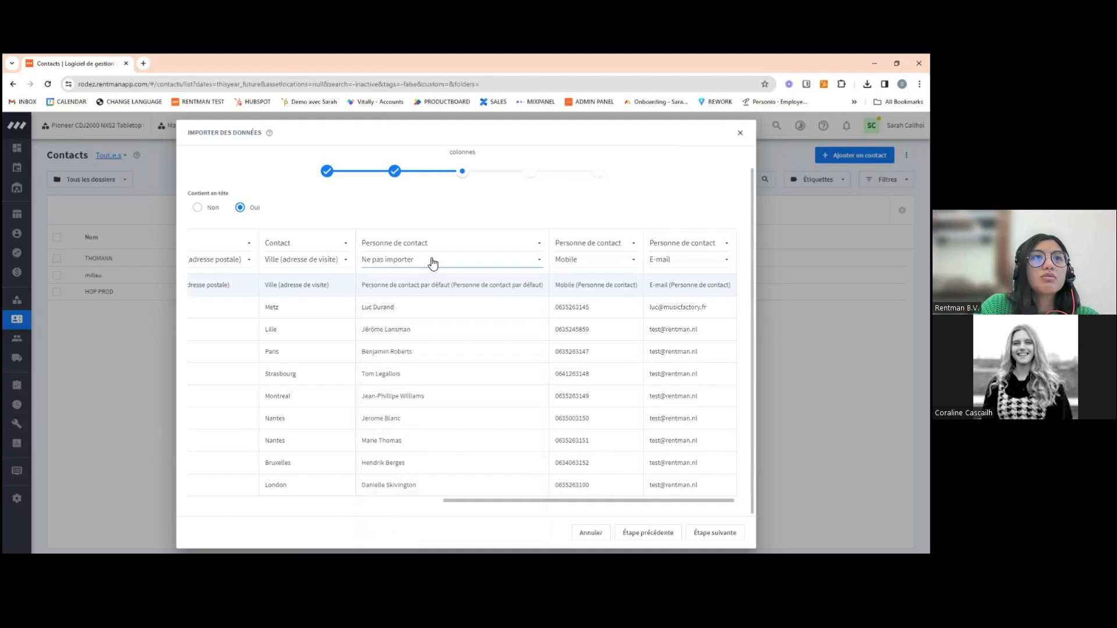
pyautogui.click(433, 263)
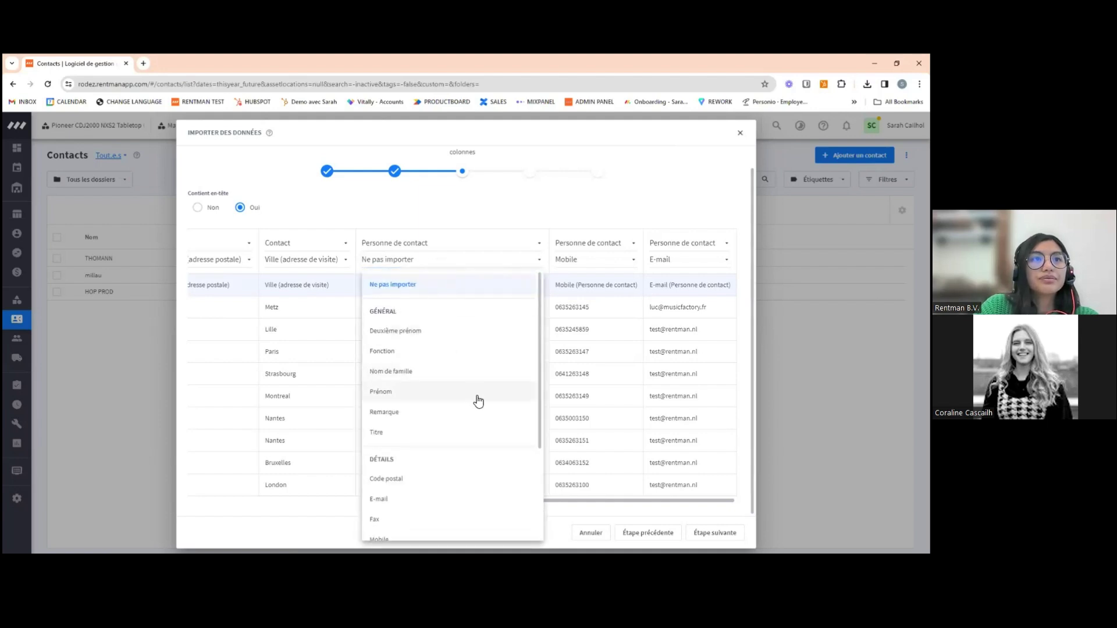
pyautogui.scroll(-1, 489, 391)
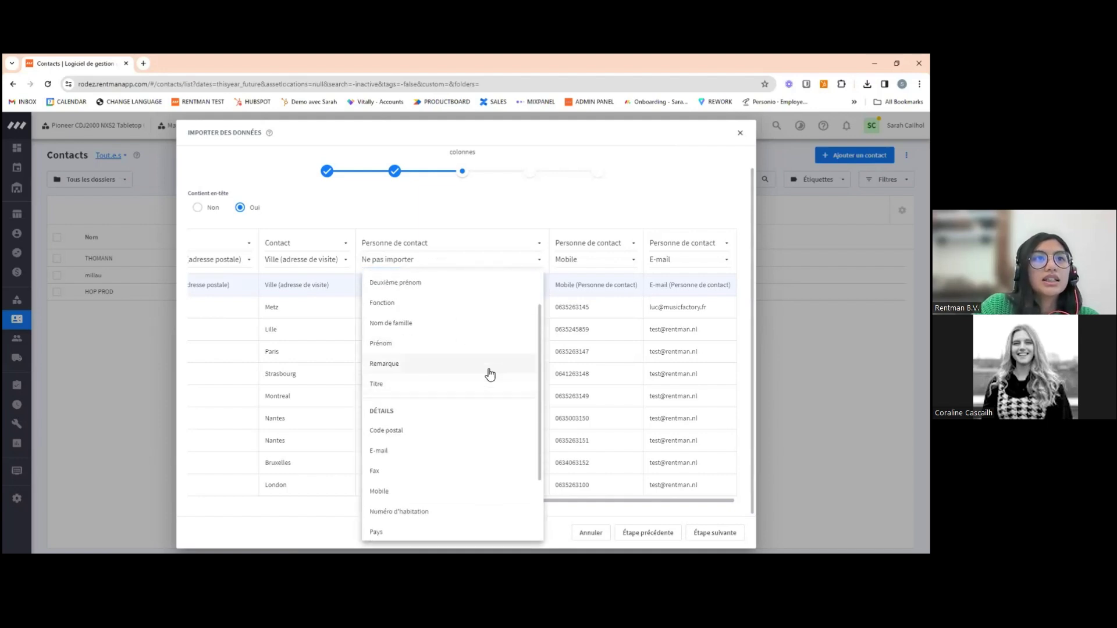
pyautogui.click(455, 326)
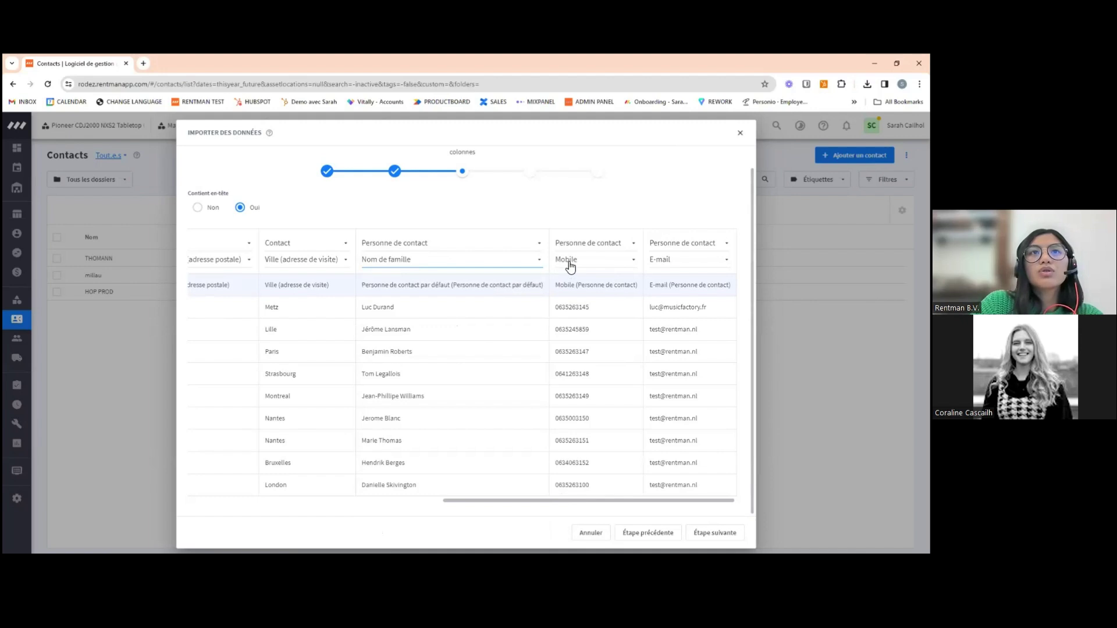
pyautogui.moveTo(661, 499); pyautogui.dragTo(384, 520)
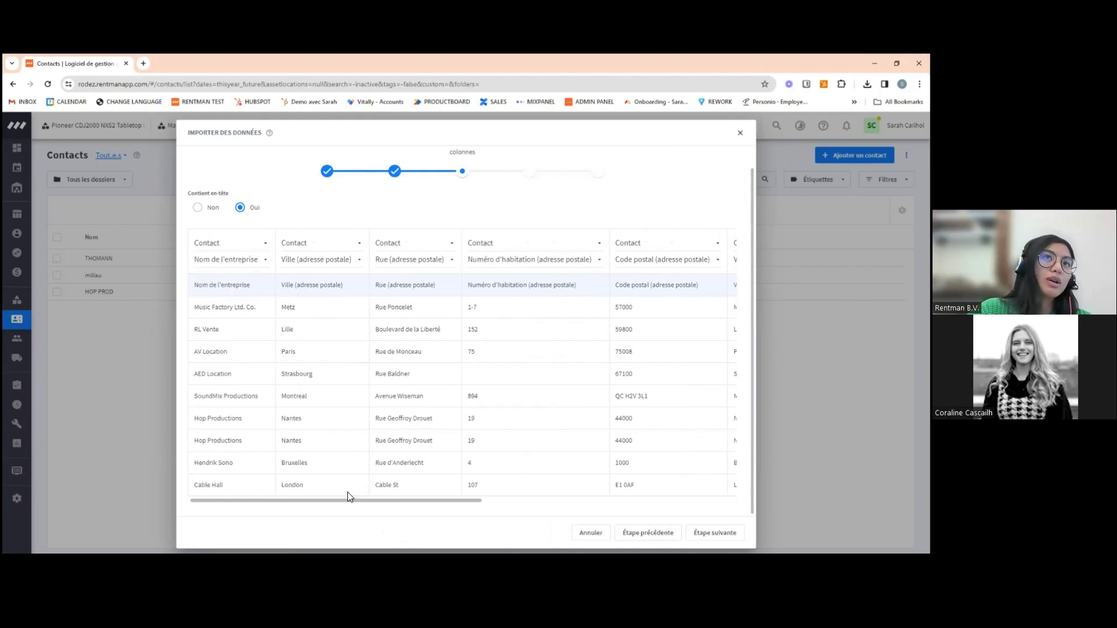
# Import the contacts into Dossier principal and examine the import result summary
pyautogui.click(711, 533)
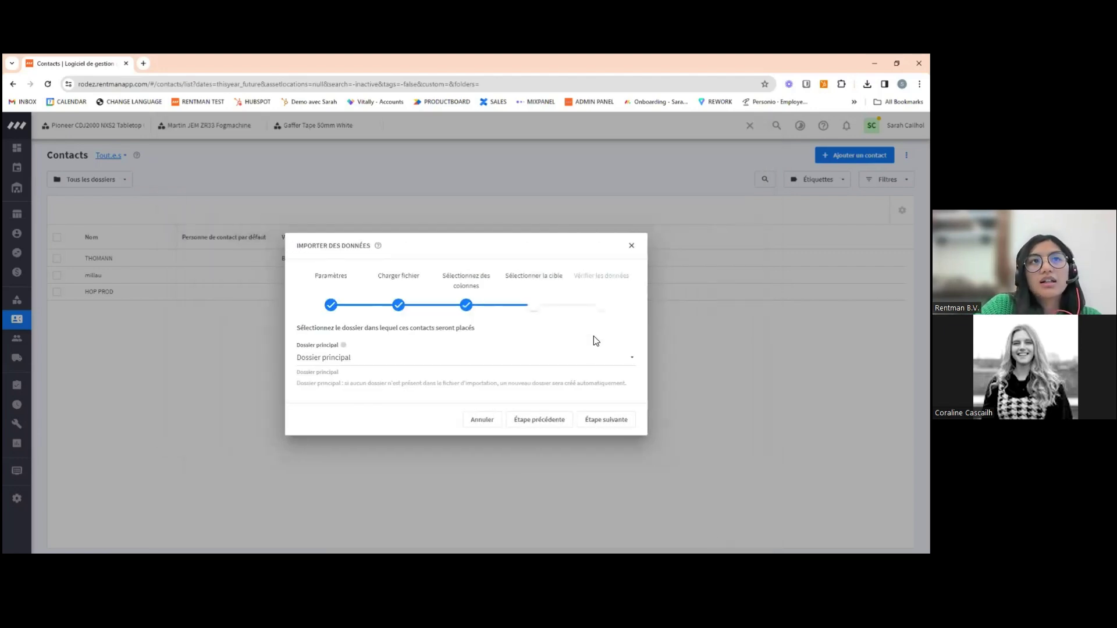
pyautogui.click(606, 419)
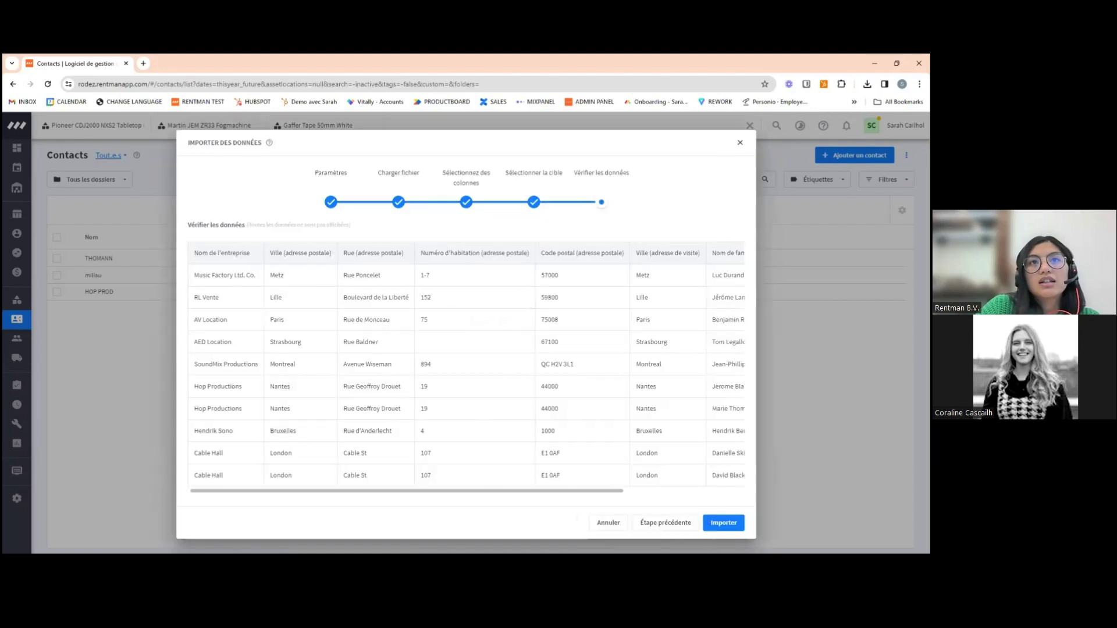
pyautogui.click(727, 522)
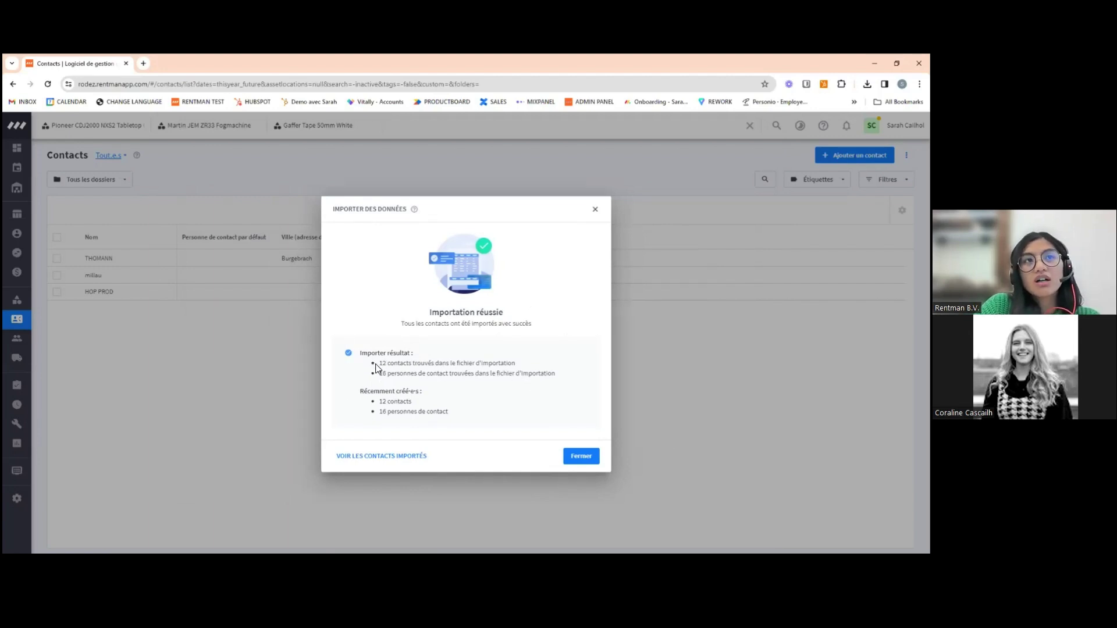
pyautogui.moveTo(379, 363); pyautogui.dragTo(403, 373)
pyautogui.click(403, 373)
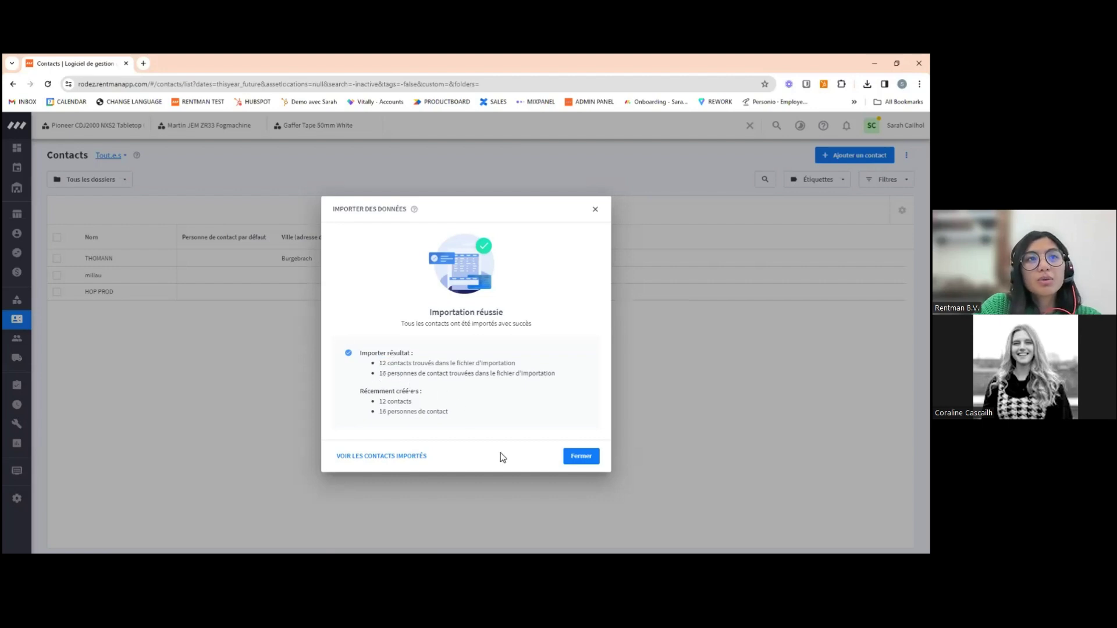
# Show the imported contacts and examine the contact persons and general data of Music Factory Ltd. Co
pyautogui.click(386, 457)
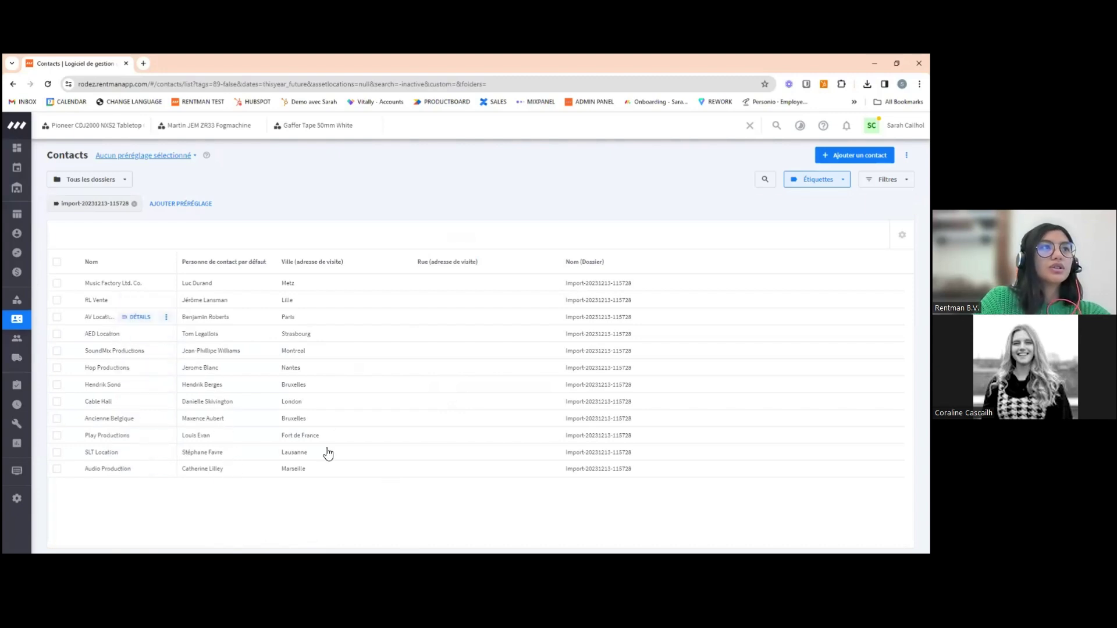
pyautogui.click(110, 284)
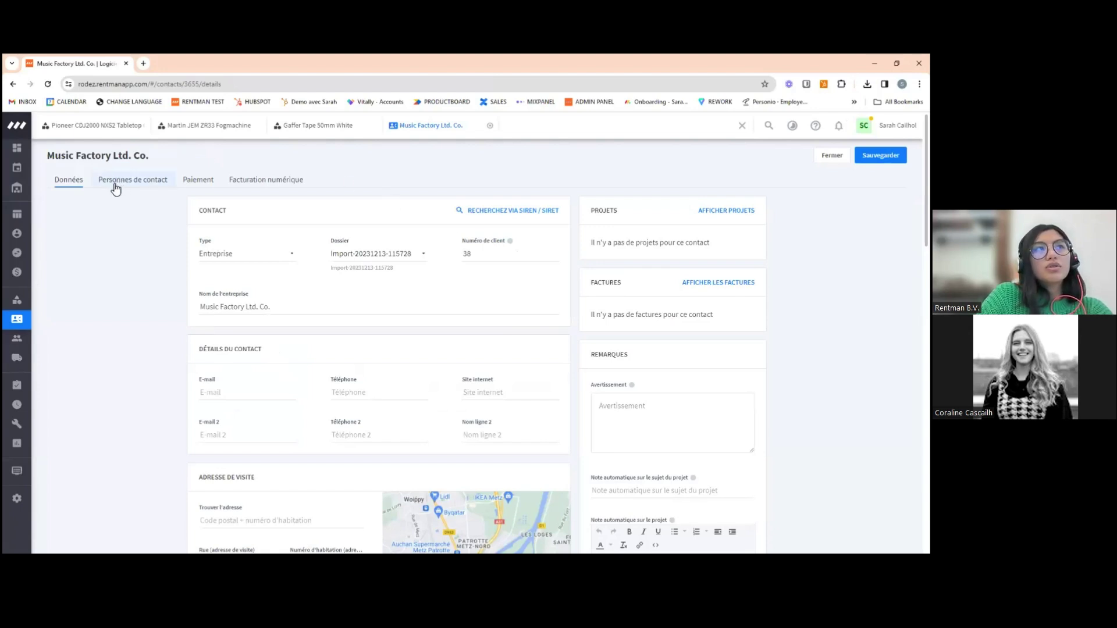
pyautogui.click(161, 187)
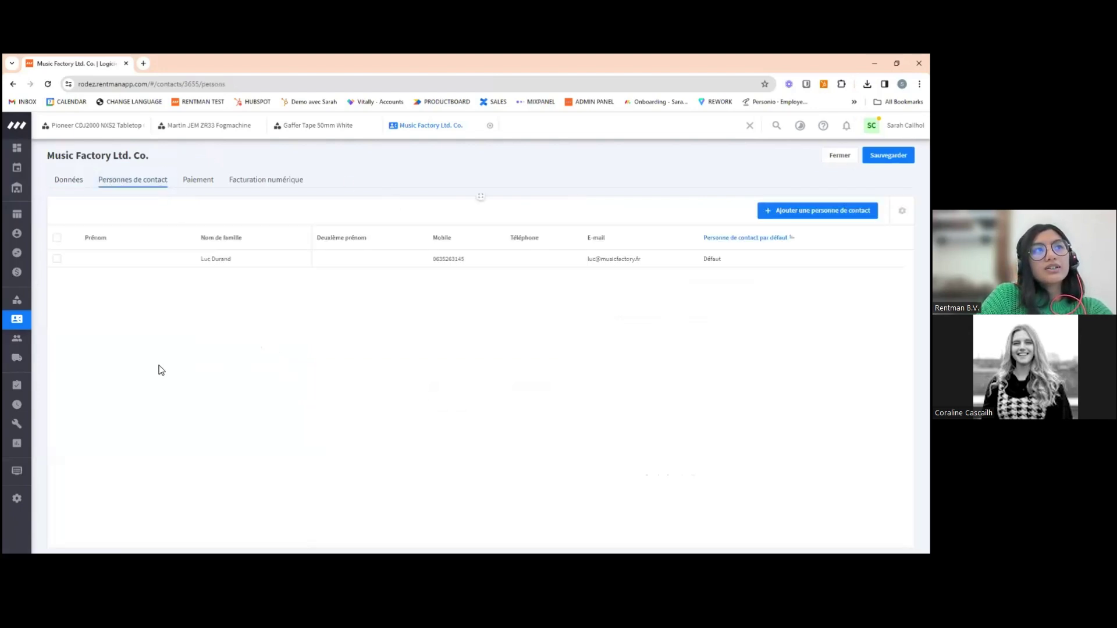
pyautogui.doubleClick(242, 259)
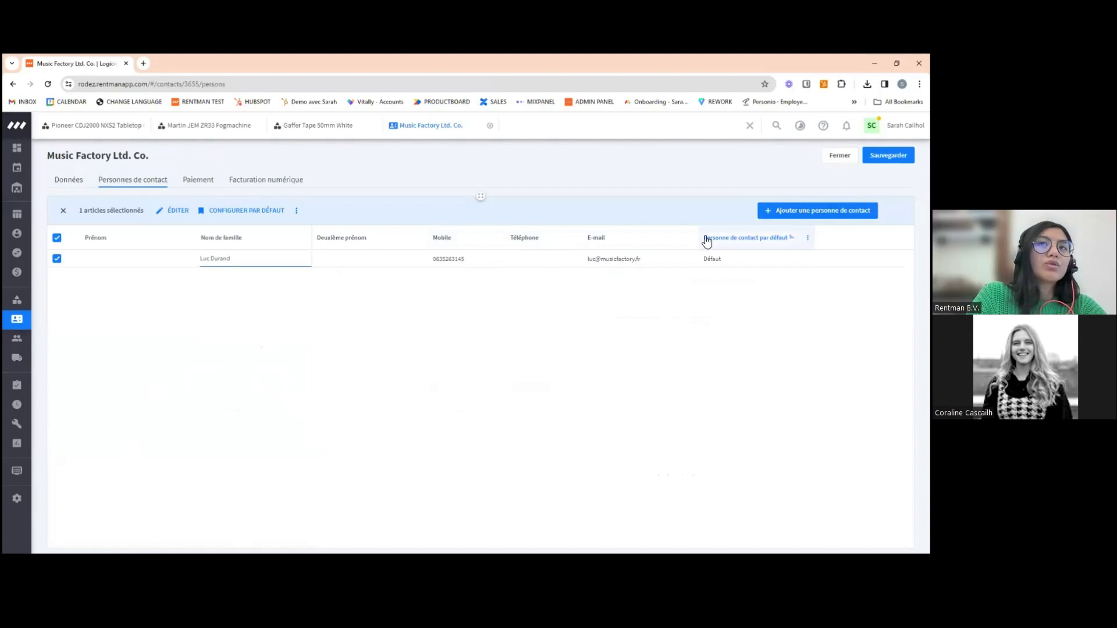
pyautogui.click(83, 182)
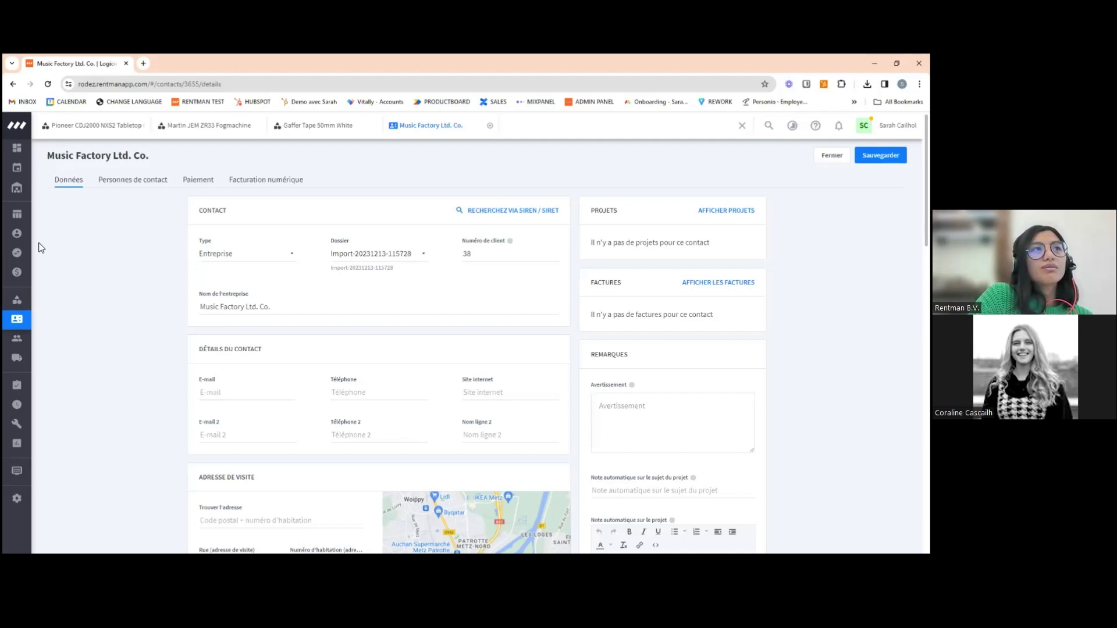
# From the Contacts list, open AV Location and add a new fournisseur label to it
pyautogui.click(35, 319)
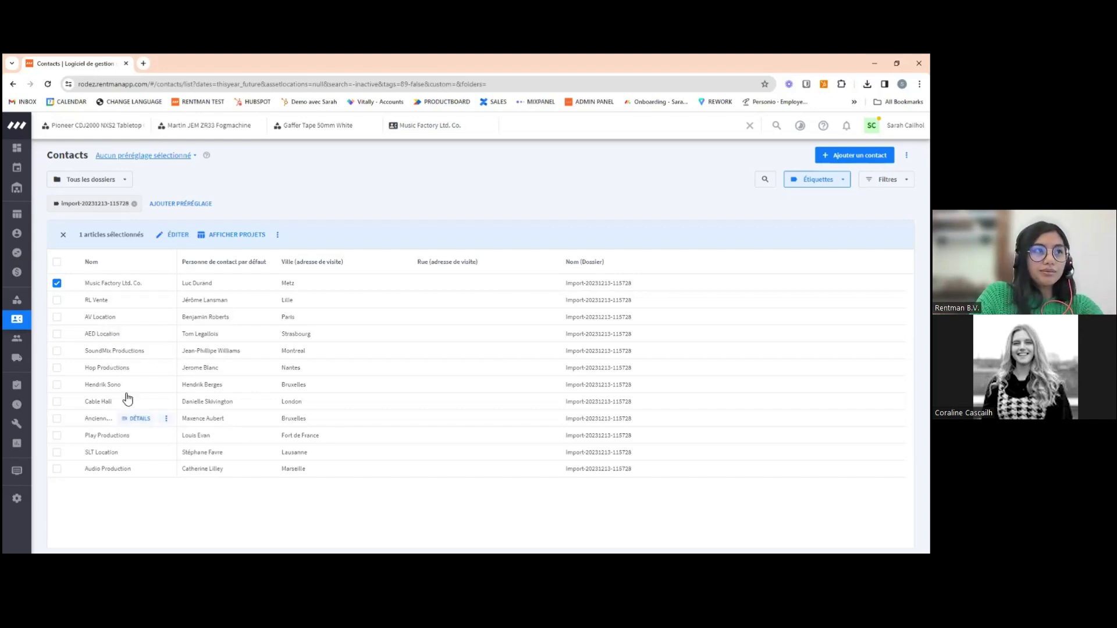
pyautogui.doubleClick(91, 317)
pyautogui.scroll(-6, 632, 442)
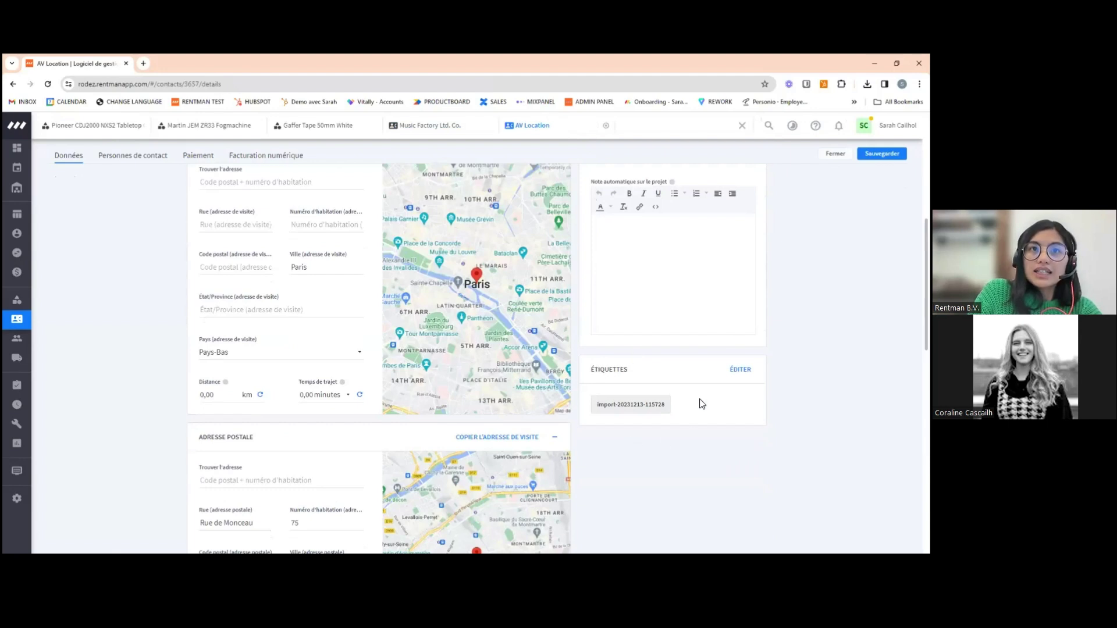
pyautogui.click(741, 371)
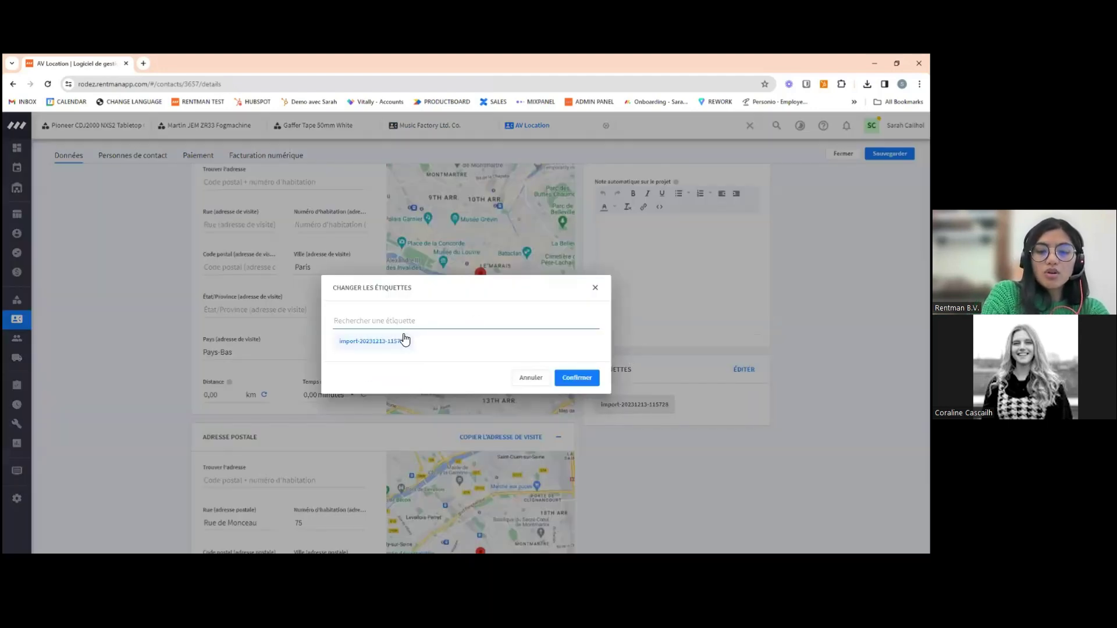
pyautogui.write('fournisseur')
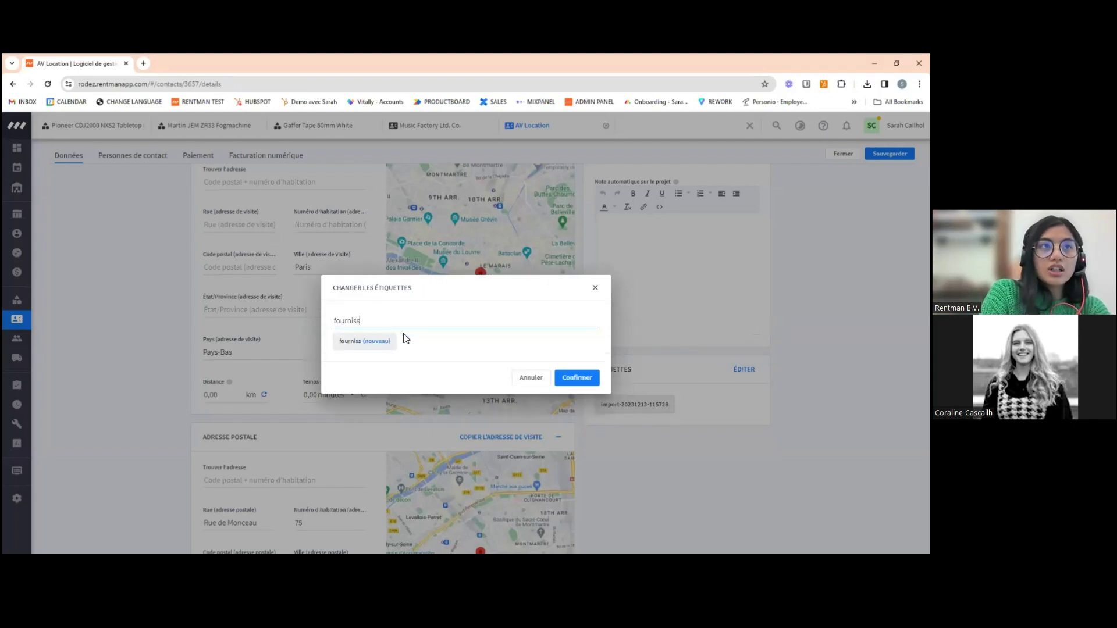
pyautogui.click(353, 343)
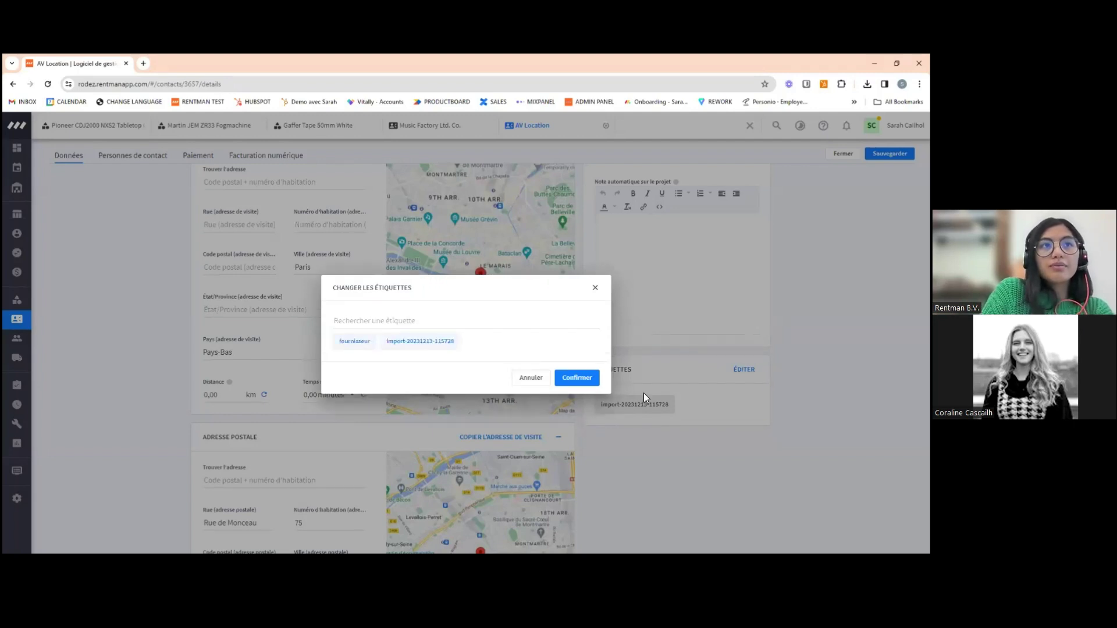
pyautogui.click(576, 378)
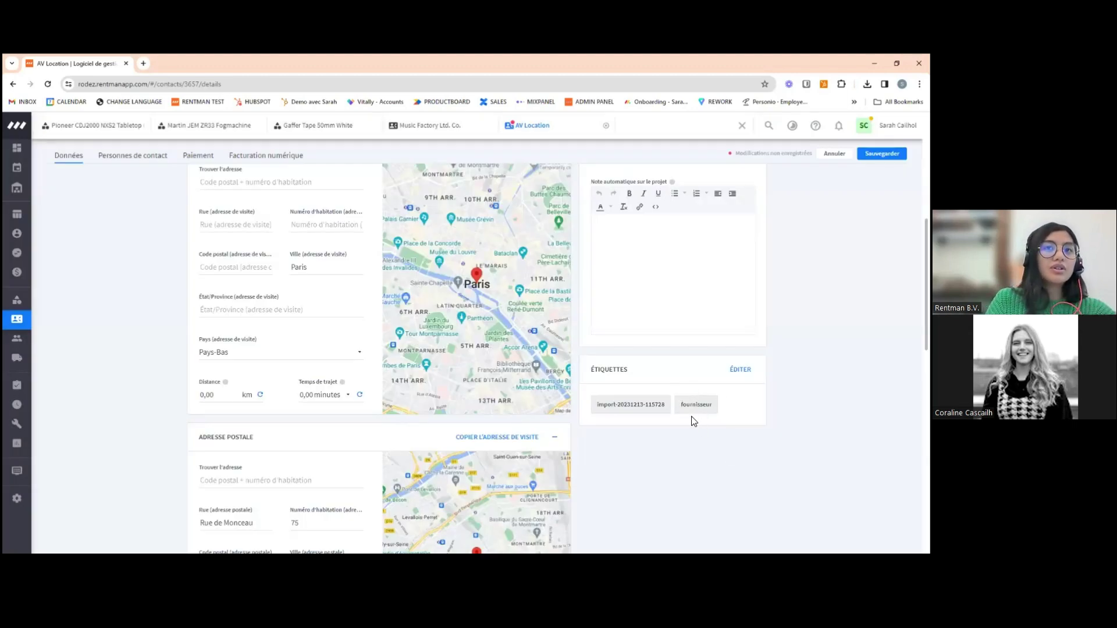
# Add a new client label to AV Location, save the contact, and review its labels
pyautogui.click(741, 370)
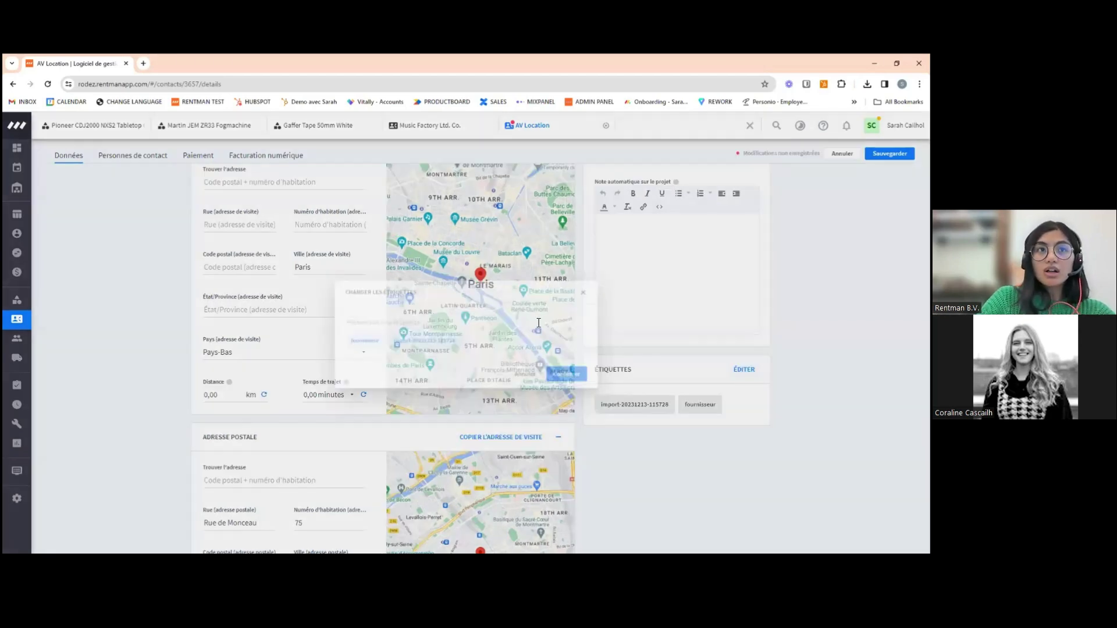
pyautogui.write('client')
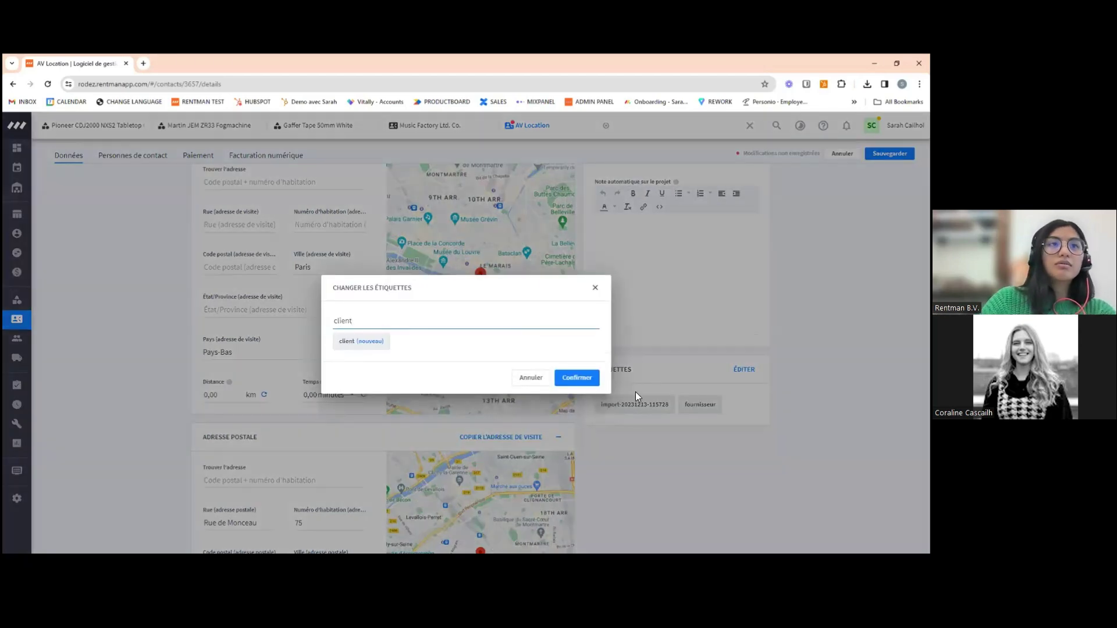
pyautogui.click(359, 343)
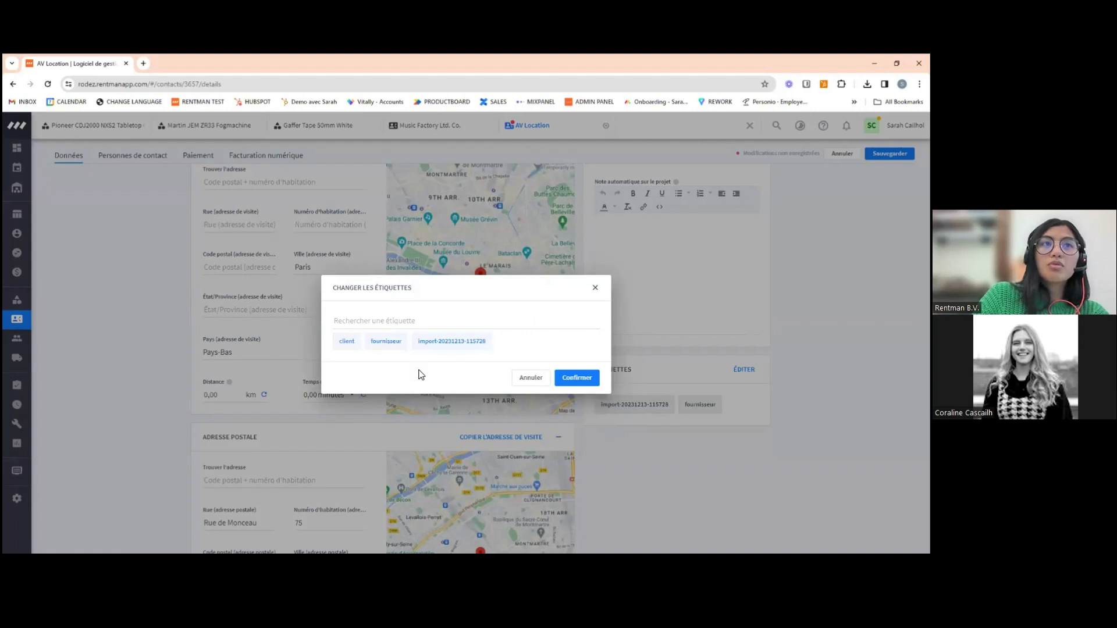
pyautogui.click(577, 377)
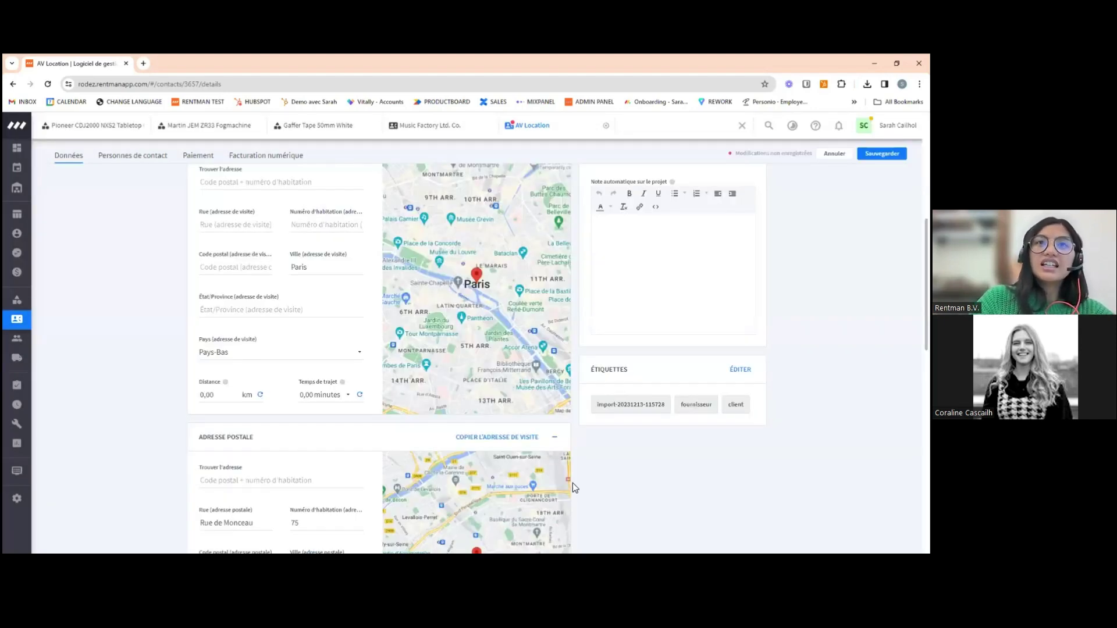
pyautogui.click(882, 153)
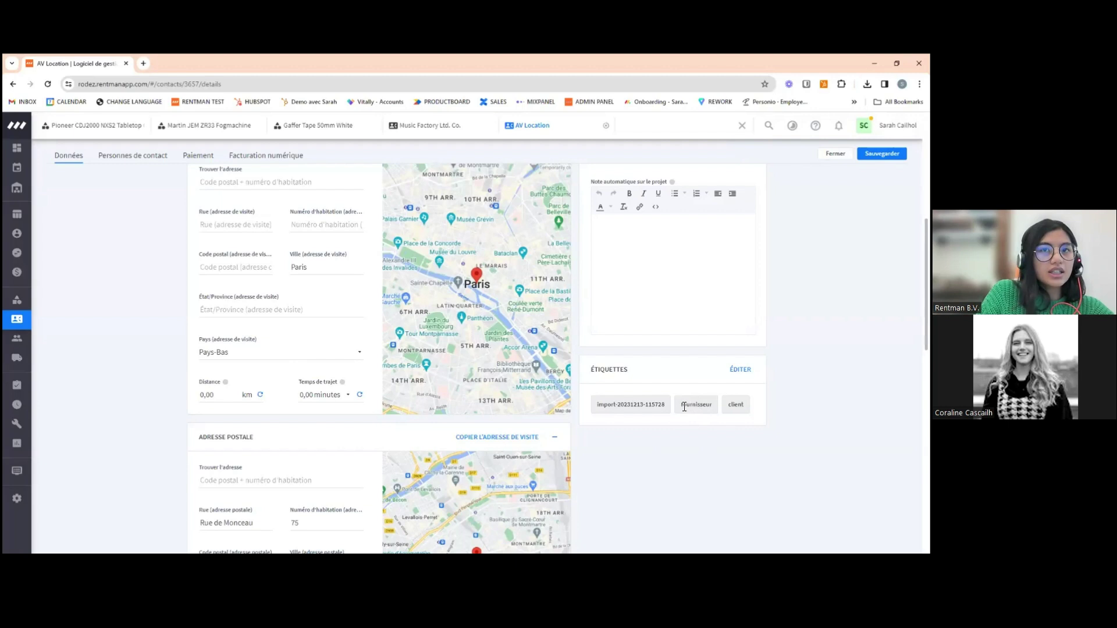
pyautogui.moveTo(683, 407); pyautogui.dragTo(714, 407)
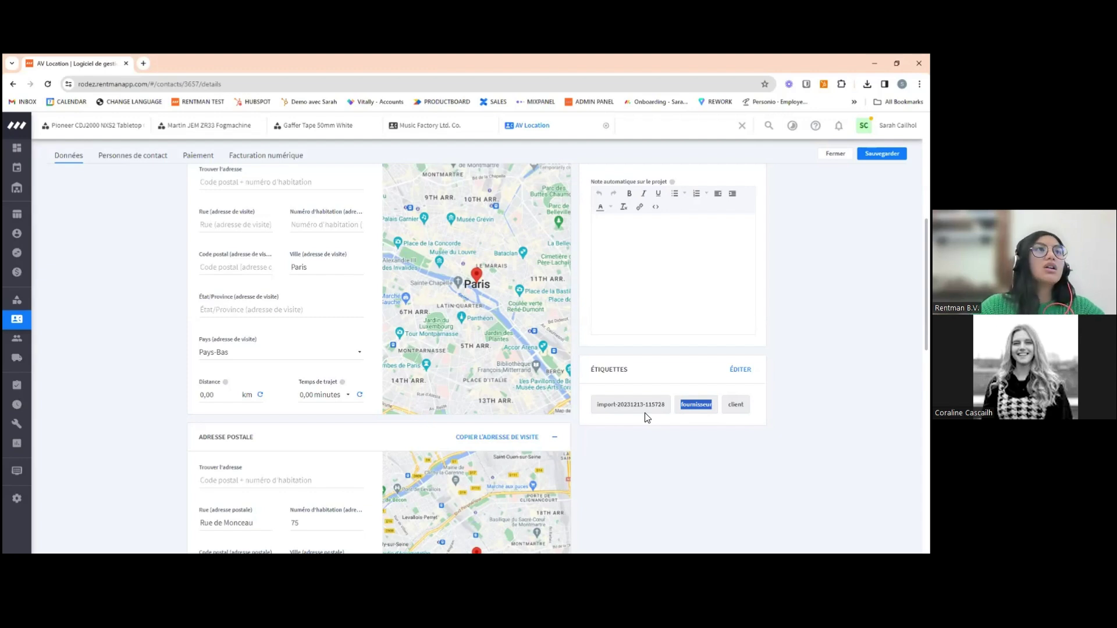
pyautogui.click(23, 319)
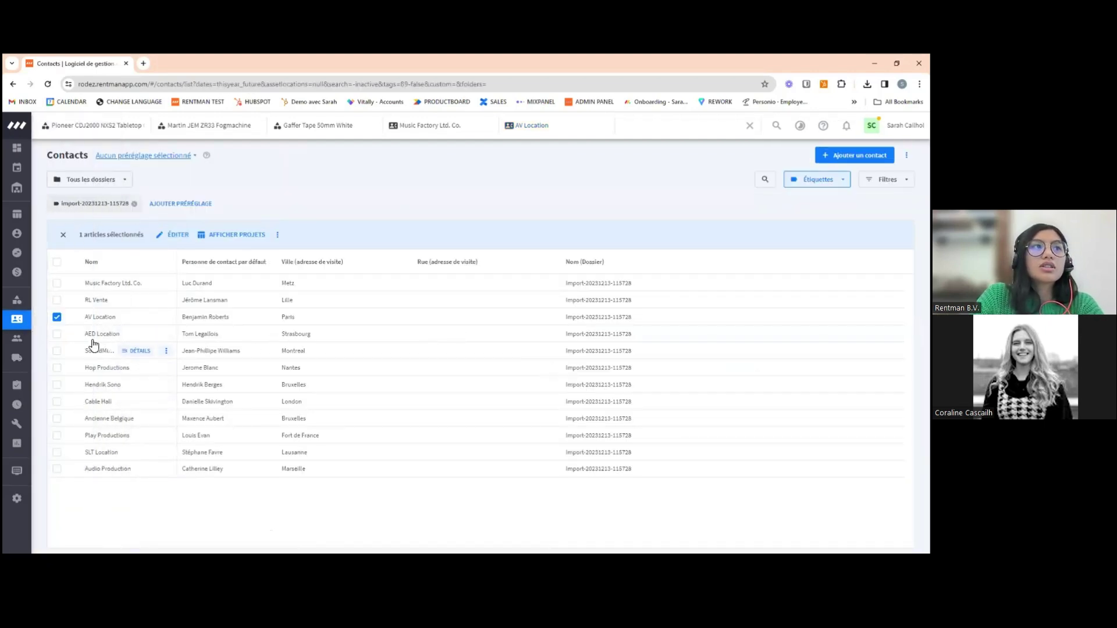
pyautogui.click(134, 204)
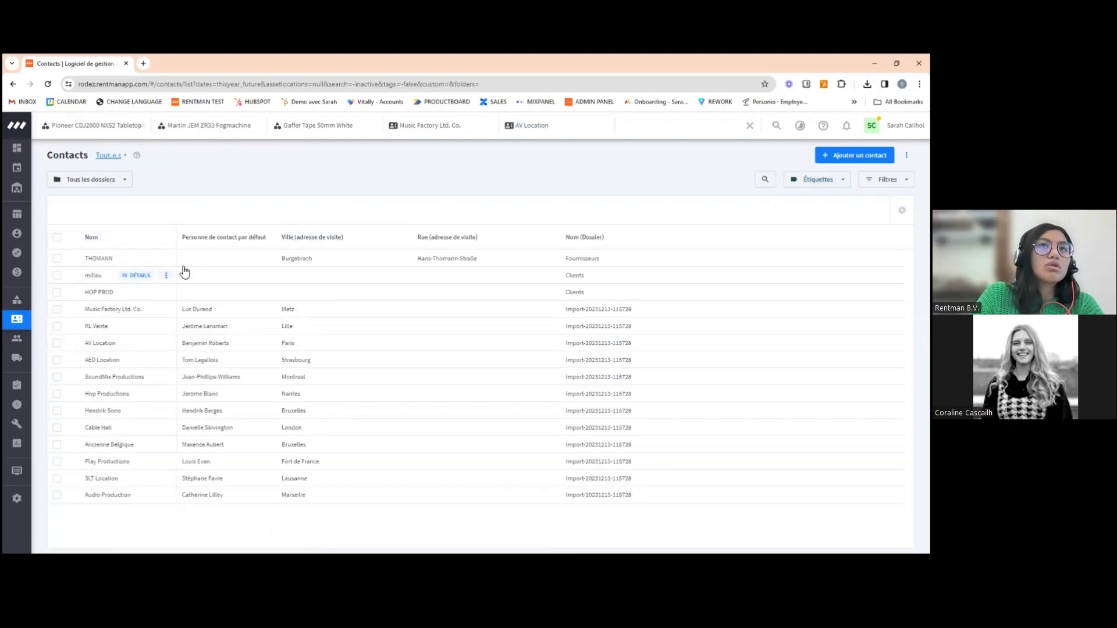
pyautogui.click(817, 179)
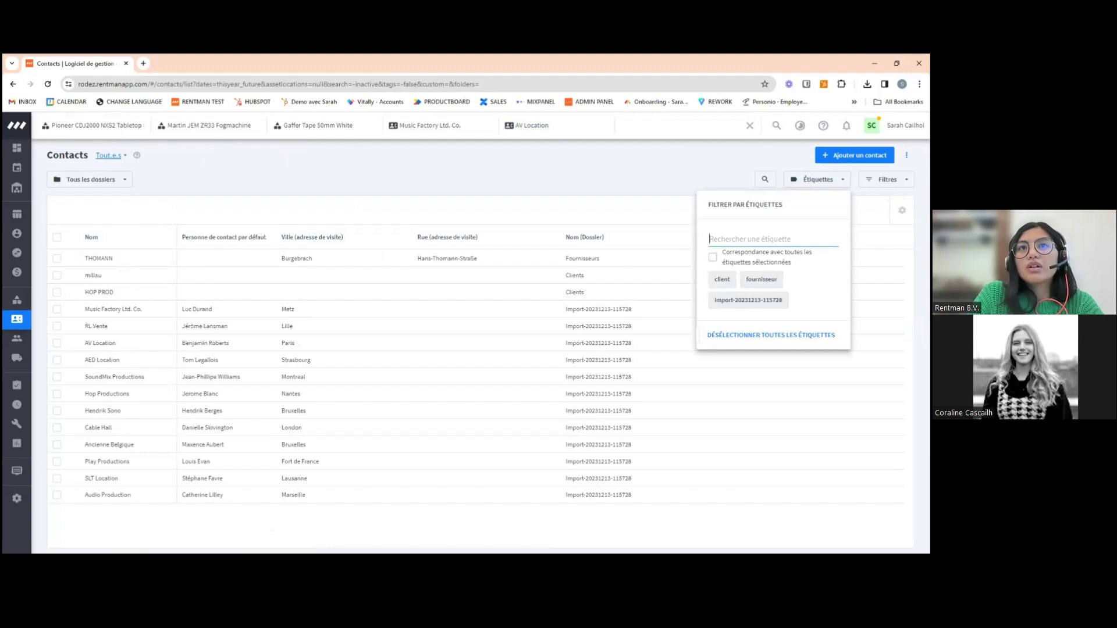
pyautogui.click(747, 300)
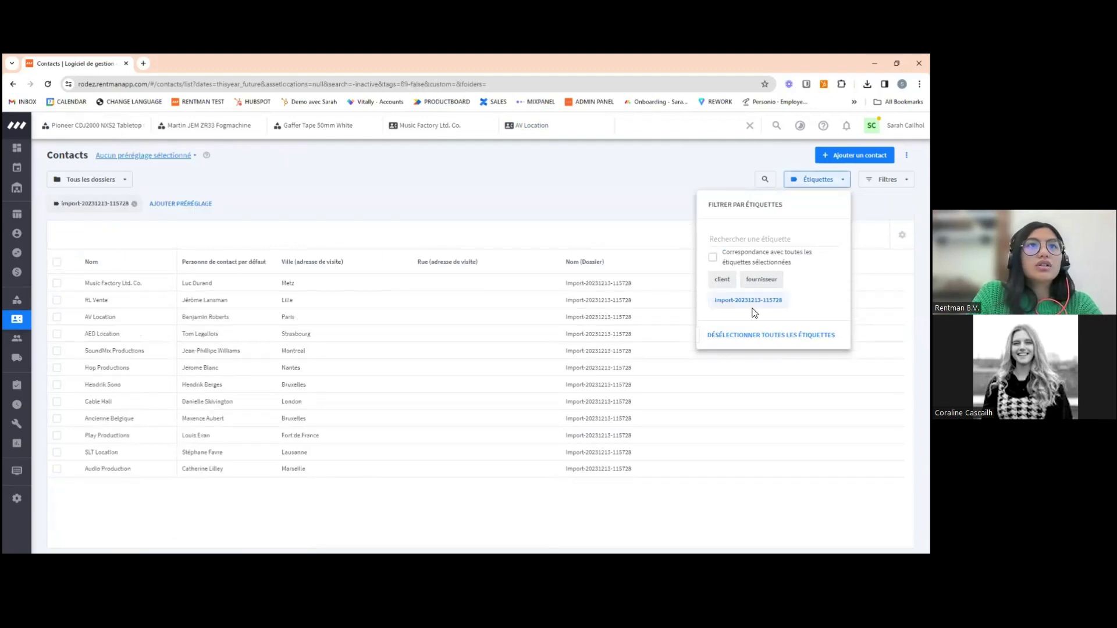
pyautogui.click(171, 293)
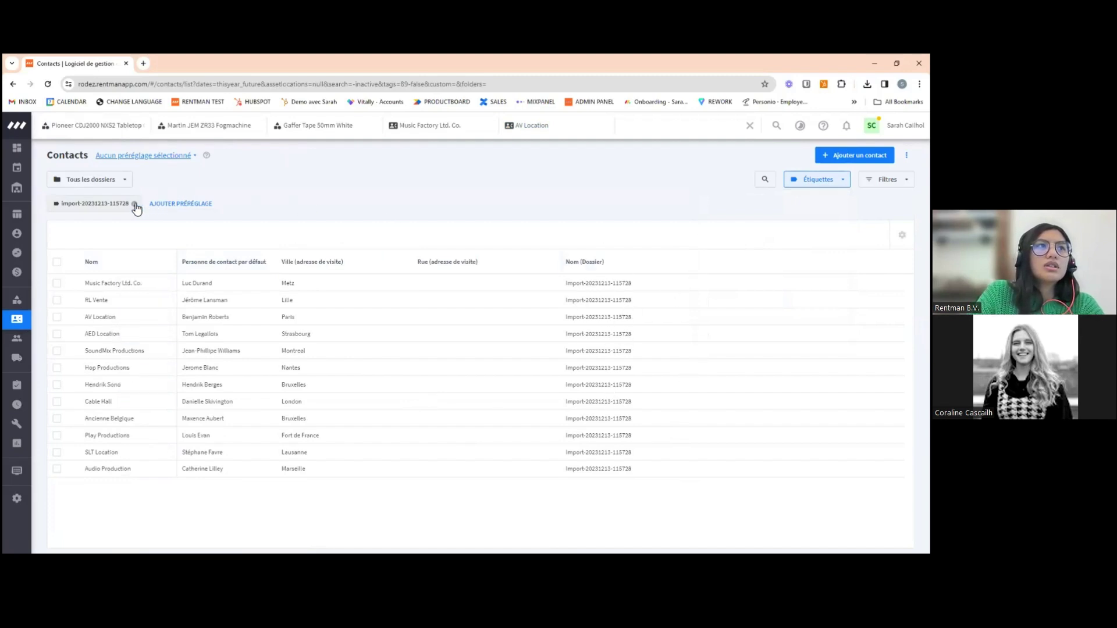
pyautogui.click(120, 178)
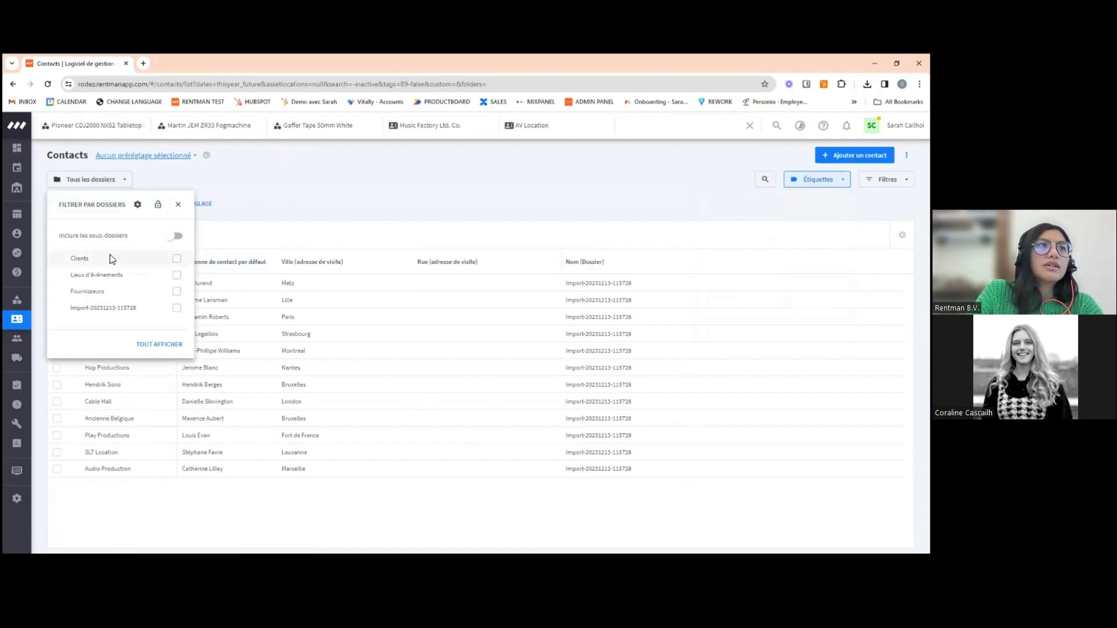
pyautogui.click(175, 308)
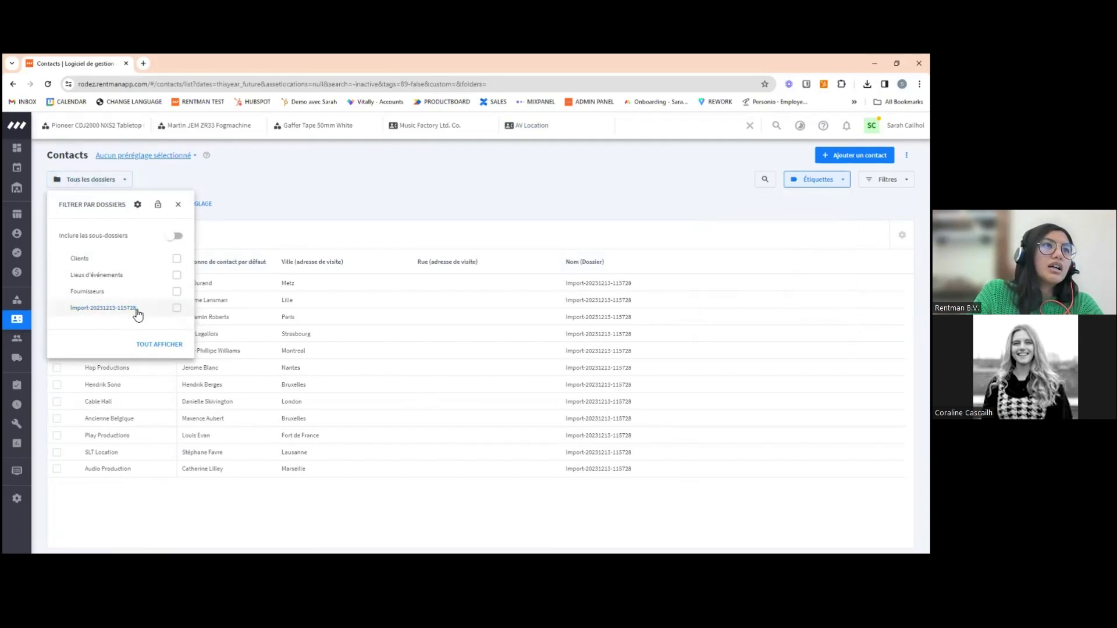
pyautogui.click(138, 204)
pyautogui.click(608, 295)
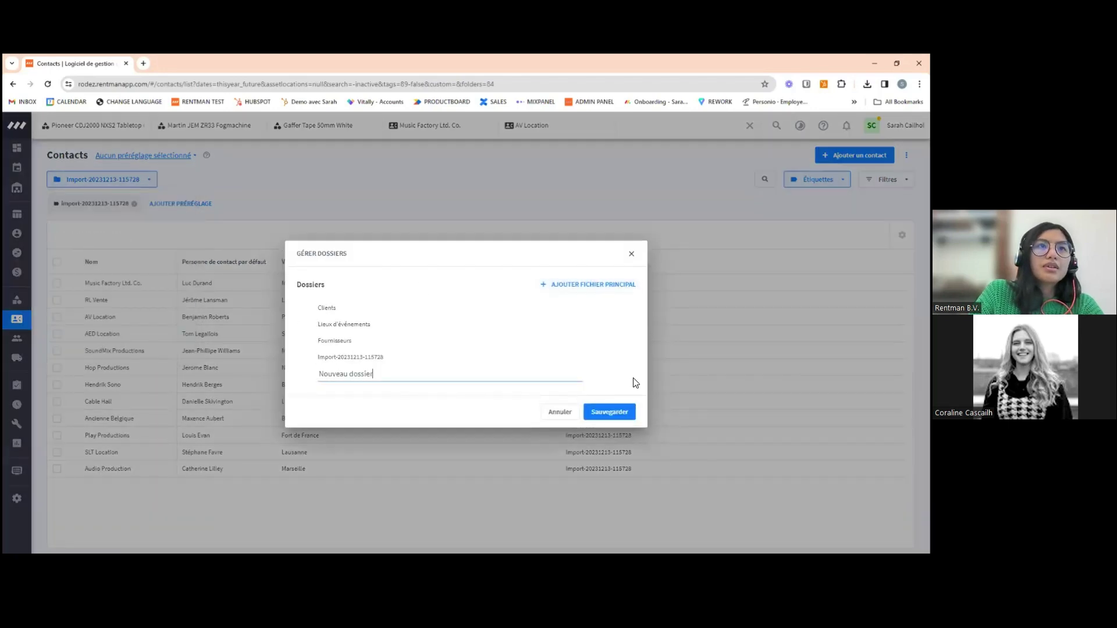
pyautogui.press('BackSpace')
pyautogui.press('BackSpace')
pyautogui.press('BackSpace')
pyautogui.press('BackSpace')
pyautogui.press('BackSpace')
pyautogui.press('BackSpace')
pyautogui.press('BackSpace')
pyautogui.press('BackSpace')
pyautogui.press('BackSpace')
pyautogui.press('BackSpace')
pyautogui.press('BackSpace')
pyautogui.press('BackSpace')
pyautogui.press('BackSpace')
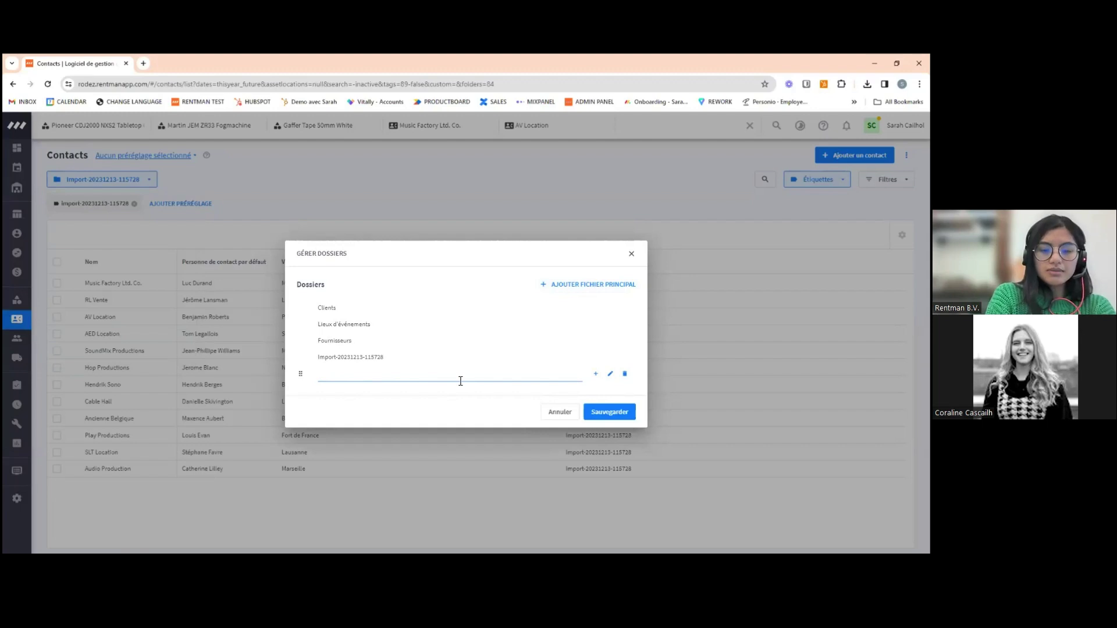
pyautogui.write('dossier 1')
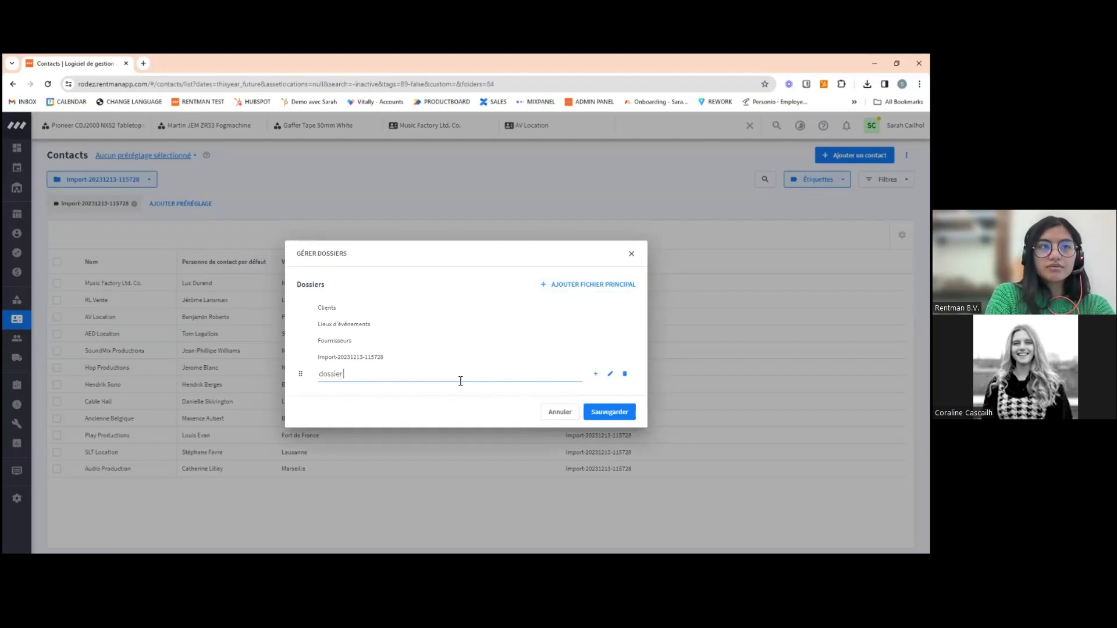
pyautogui.click(610, 413)
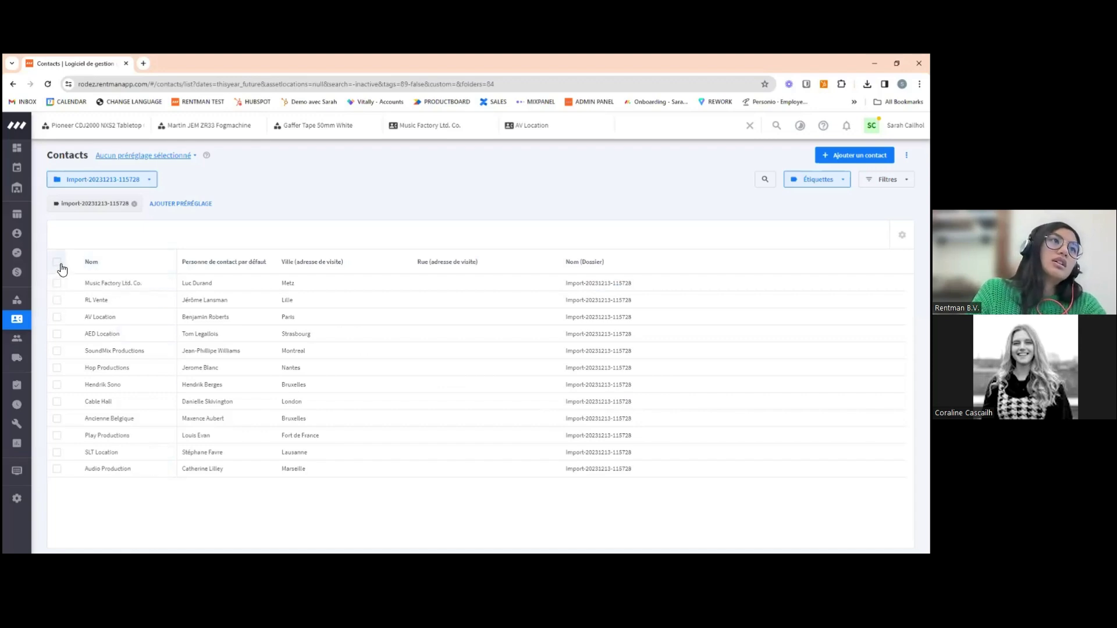
# Move all the imported contacts into the folder dossier 1
pyautogui.click(56, 262)
pyautogui.click(281, 234)
pyautogui.click(341, 284)
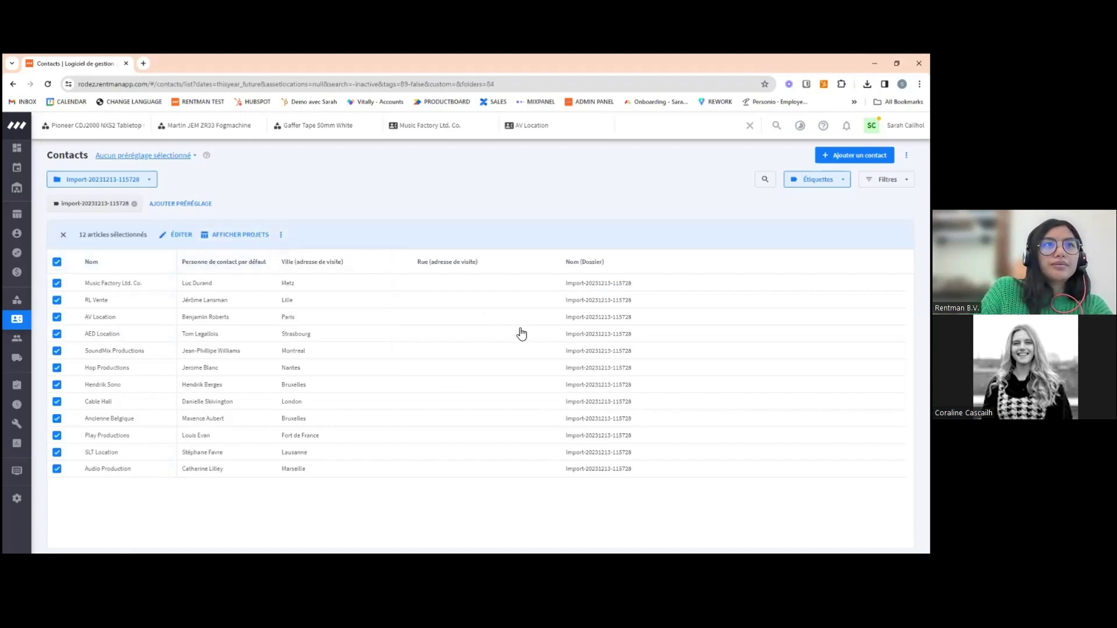
pyautogui.click(337, 368)
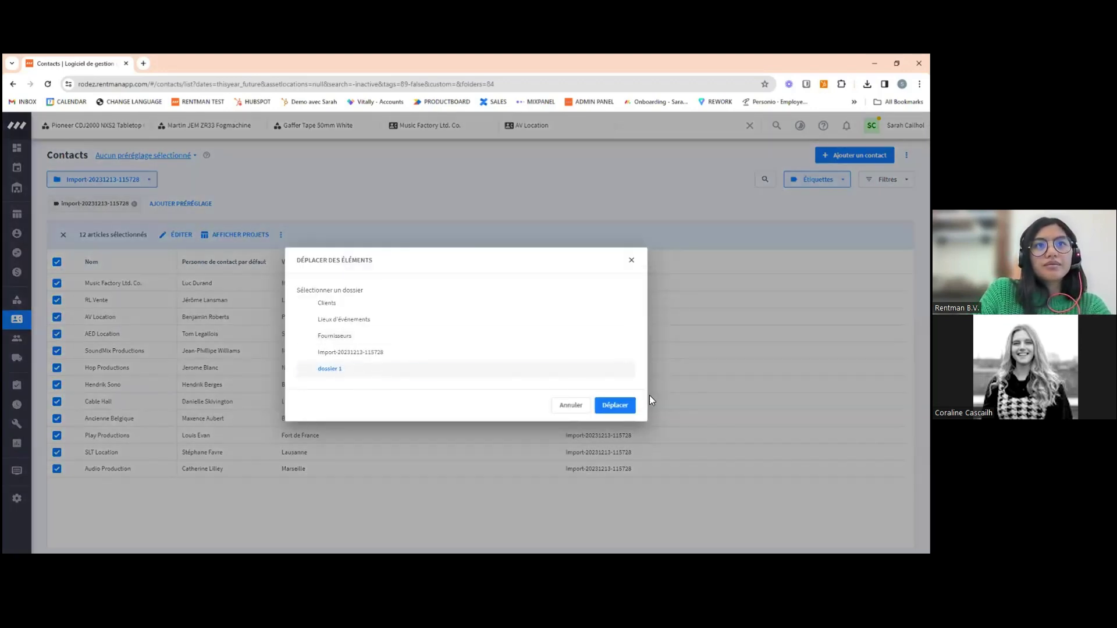
pyautogui.click(616, 406)
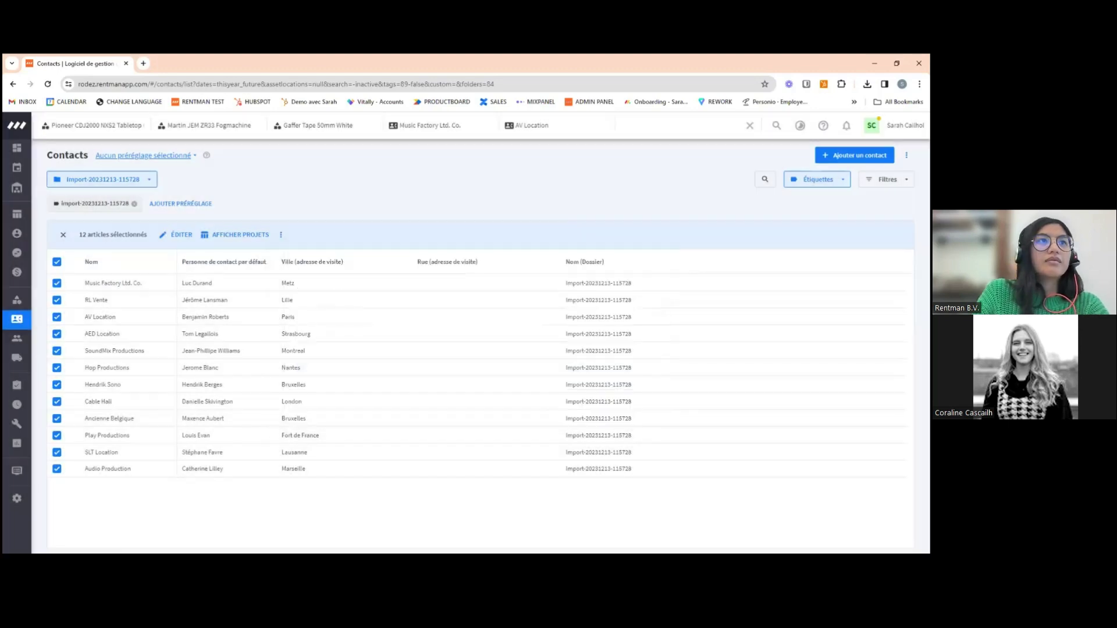
pyautogui.click(134, 204)
pyautogui.click(146, 181)
pyautogui.click(177, 308)
pyautogui.click(176, 309)
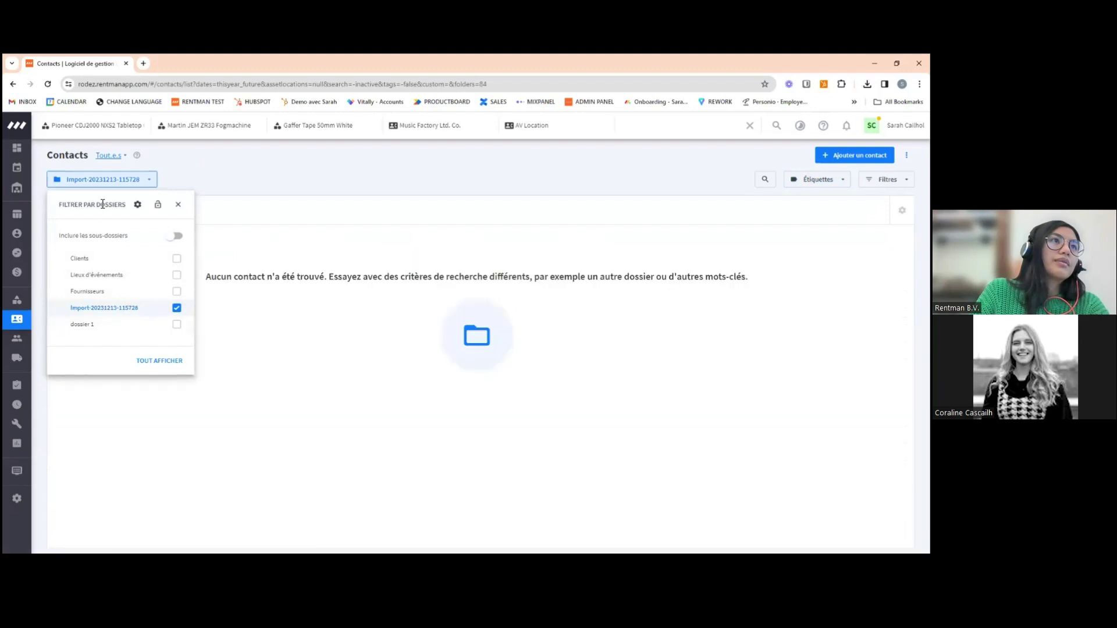
pyautogui.click(137, 204)
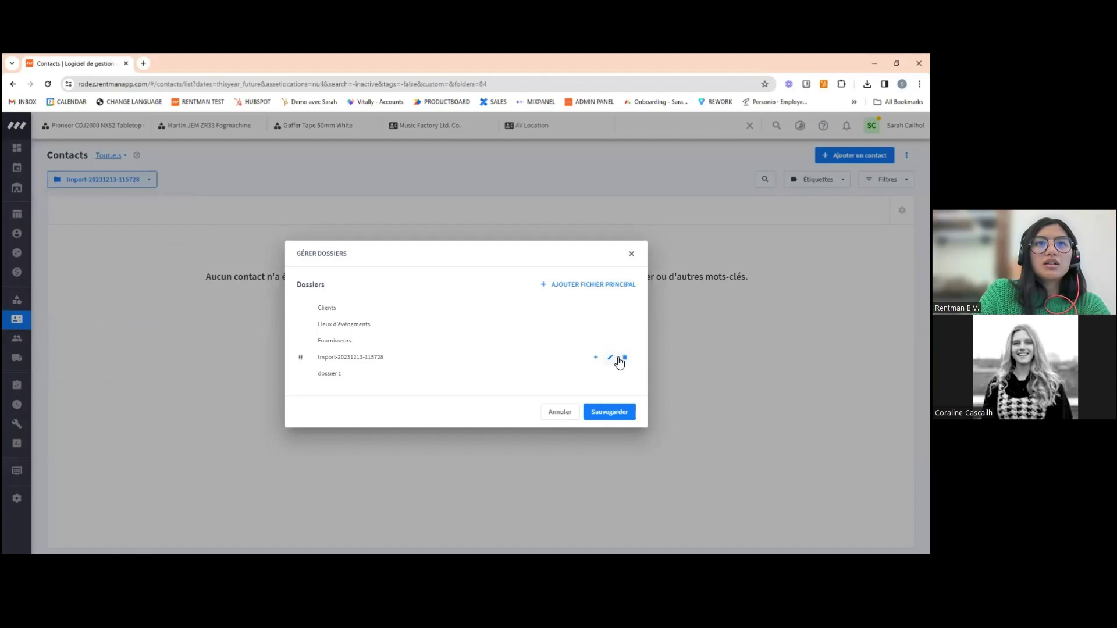
pyautogui.click(625, 359)
pyautogui.click(606, 407)
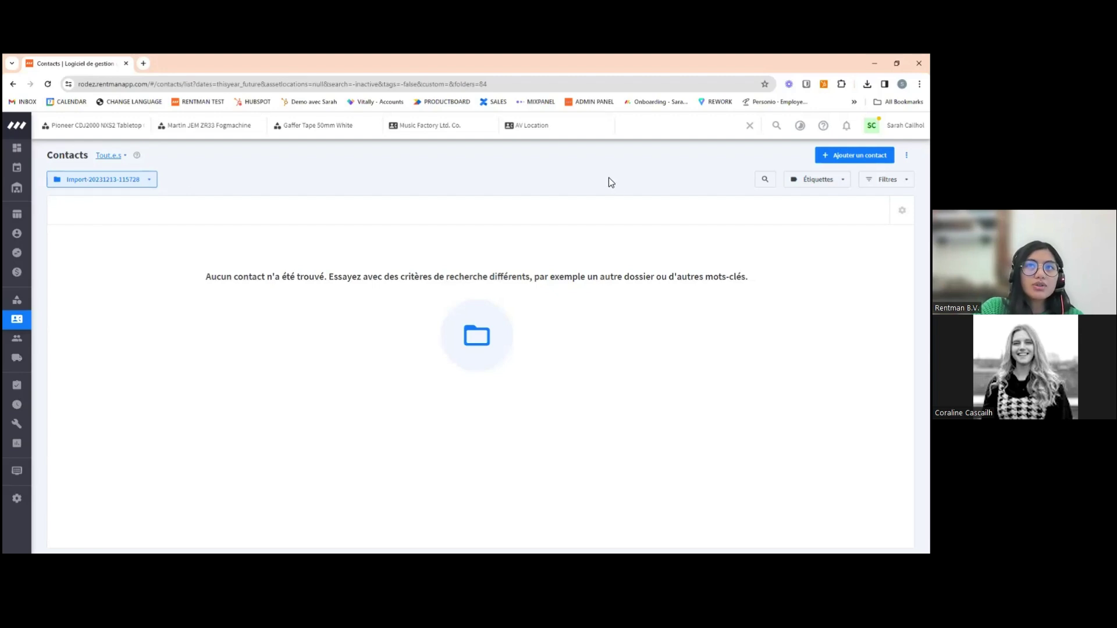
# Filter the contacts by dossier 1 and examine the folder management options without changing anything
pyautogui.click(143, 181)
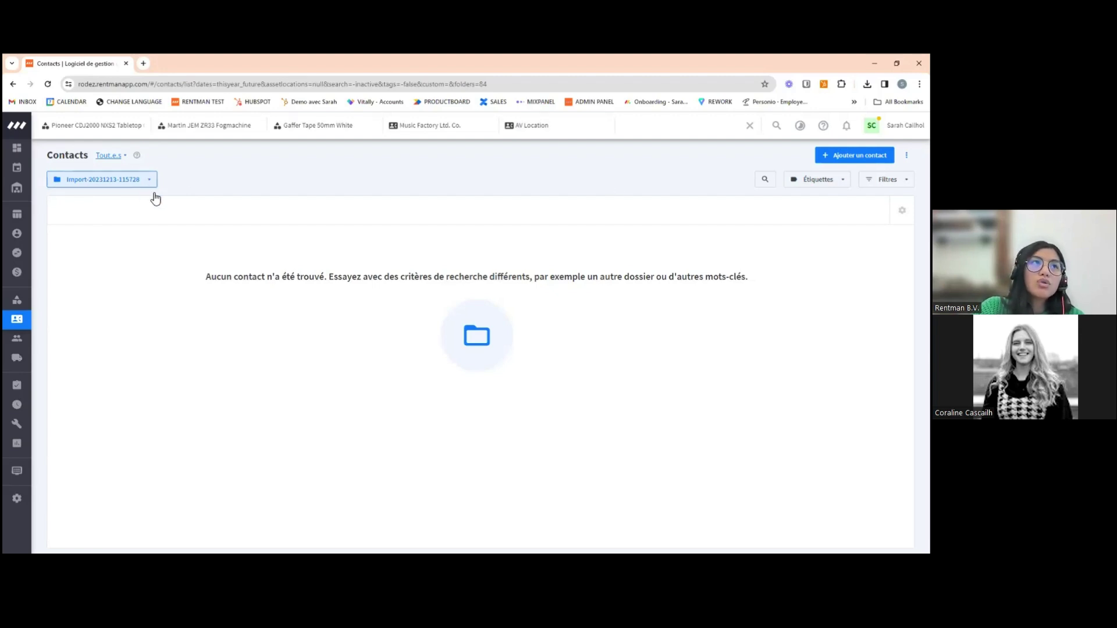
pyautogui.click(138, 307)
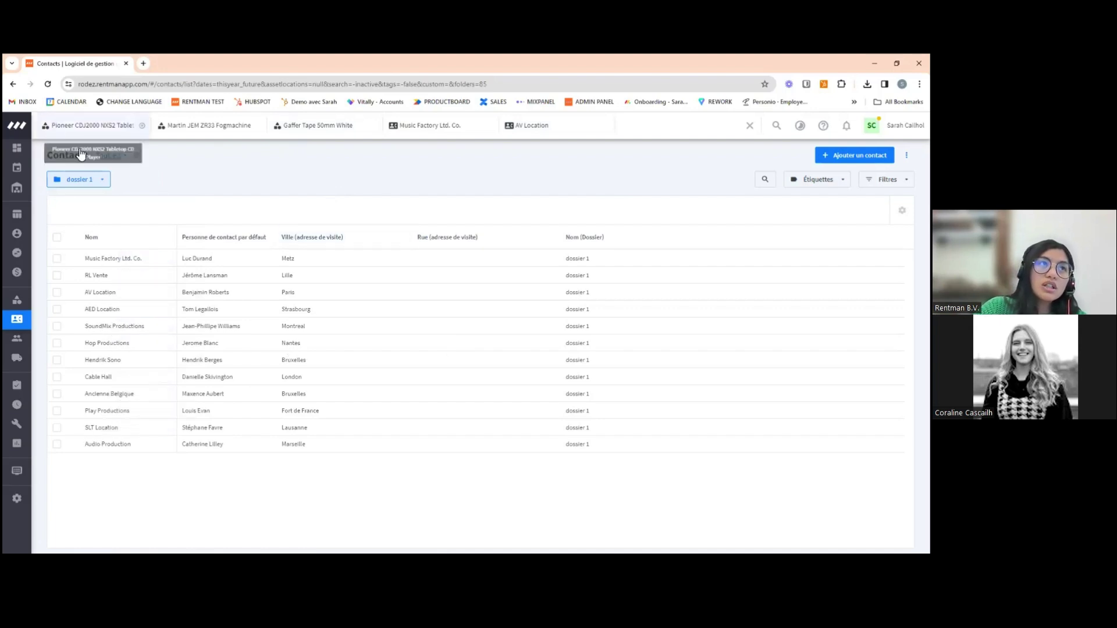
pyautogui.click(105, 179)
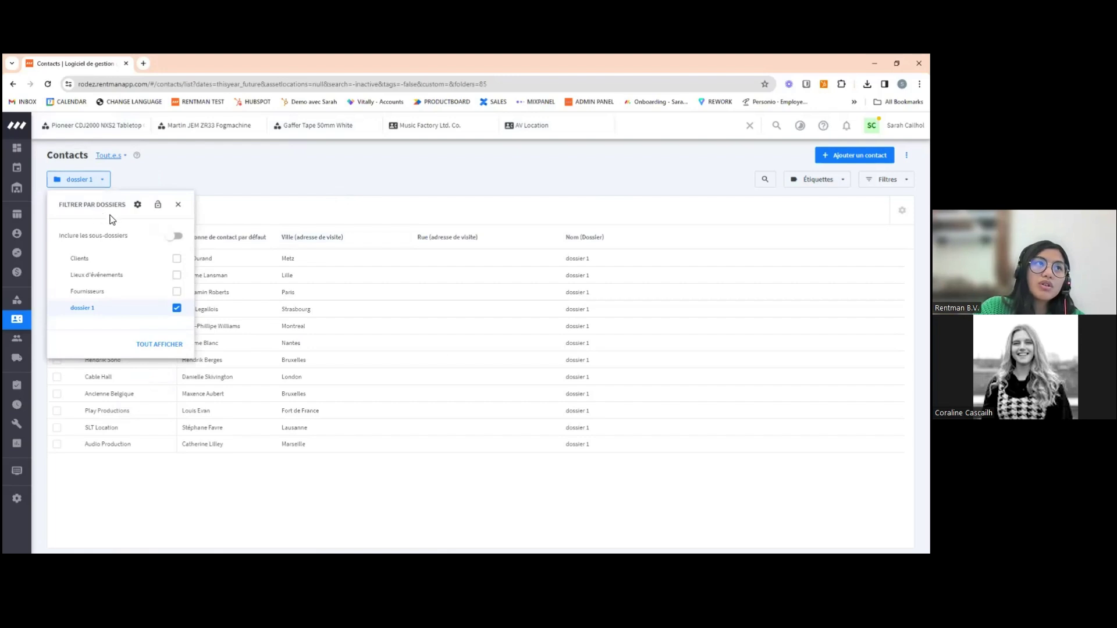
pyautogui.click(137, 206)
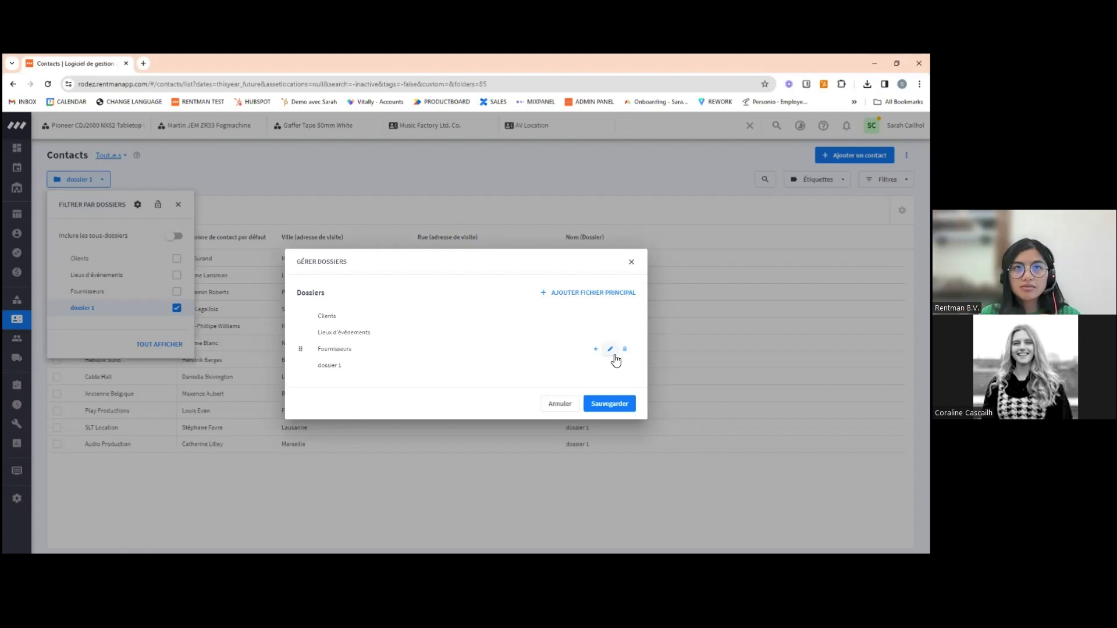
pyautogui.click(632, 262)
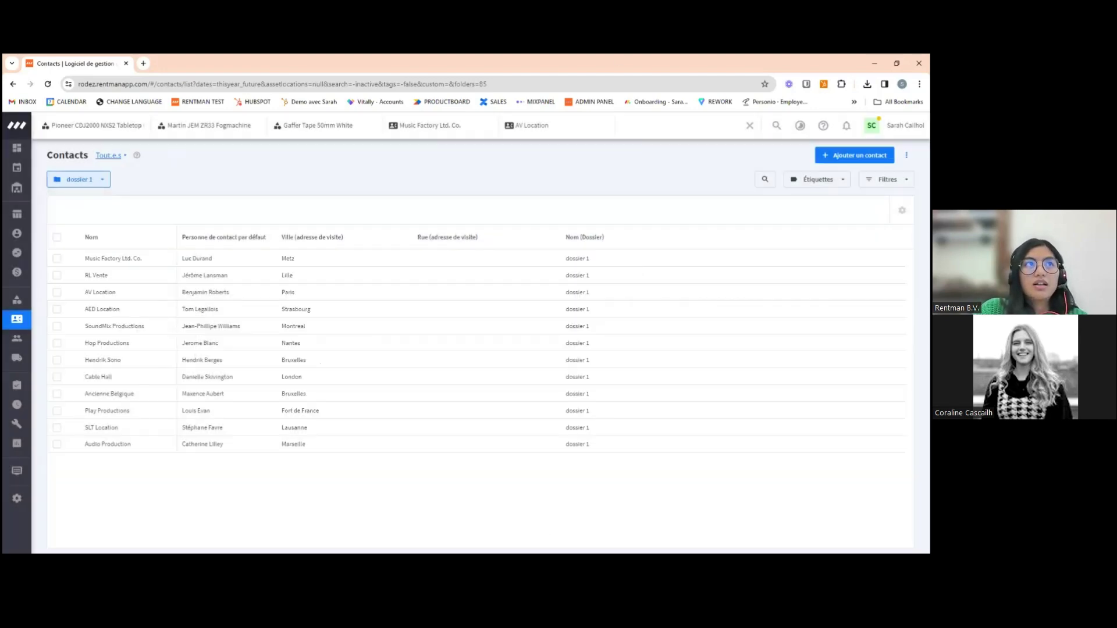